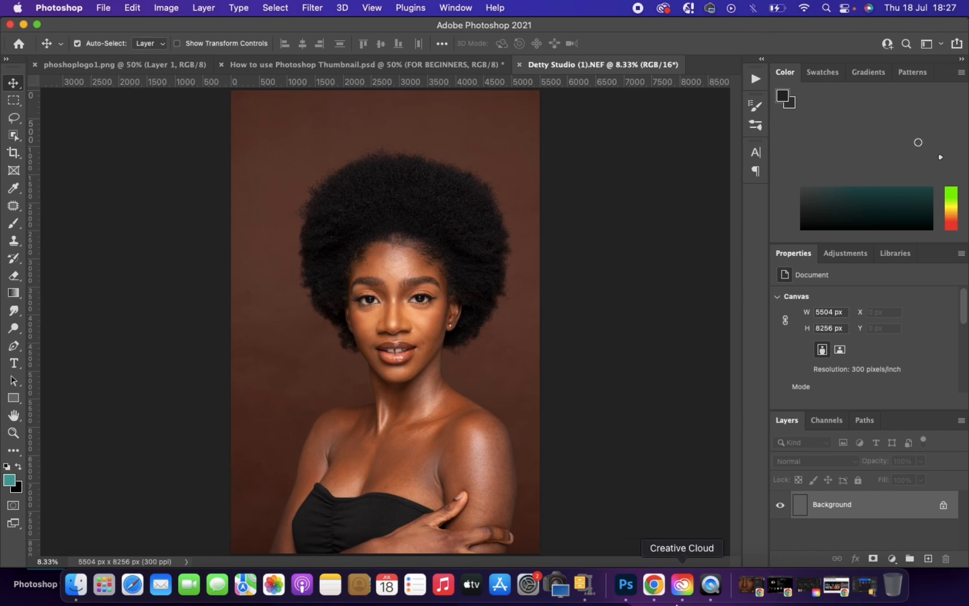
click(713, 592)
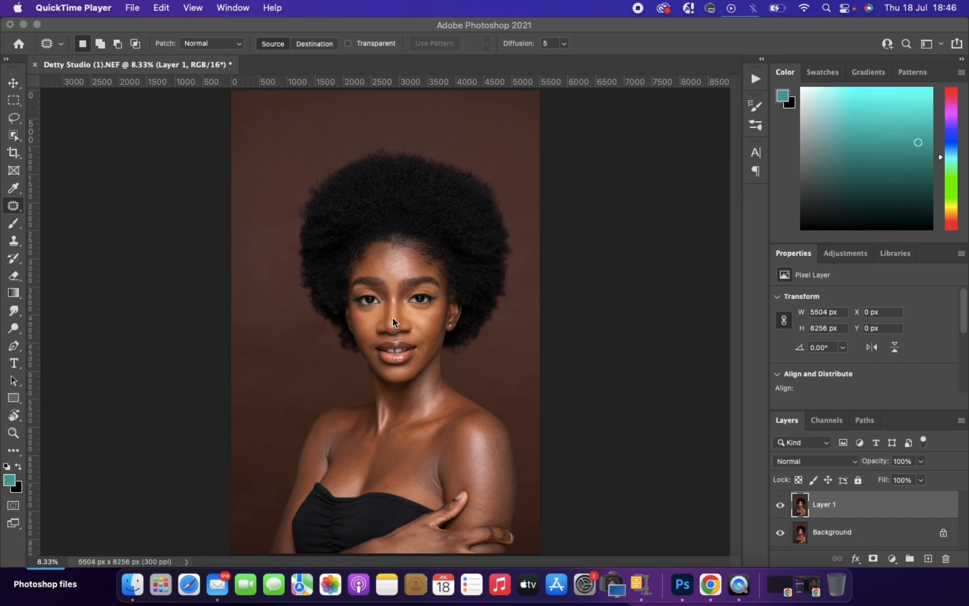
click(379, 365)
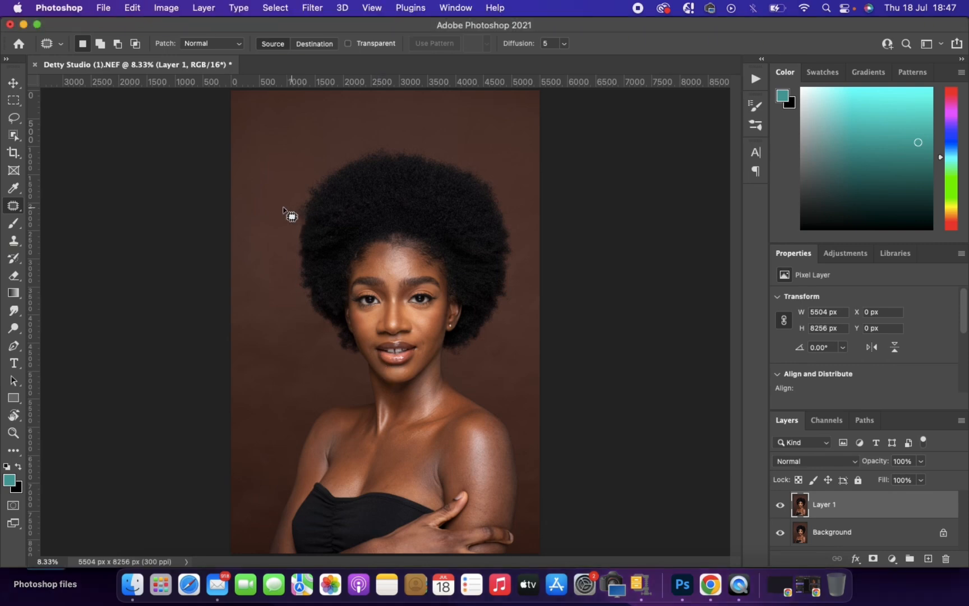
Step: Patch the blemishes just above the gap between the eyebrows and beneath the earring-side eyebrow with clean nearby skin
scroll(236, 232, up, 5)
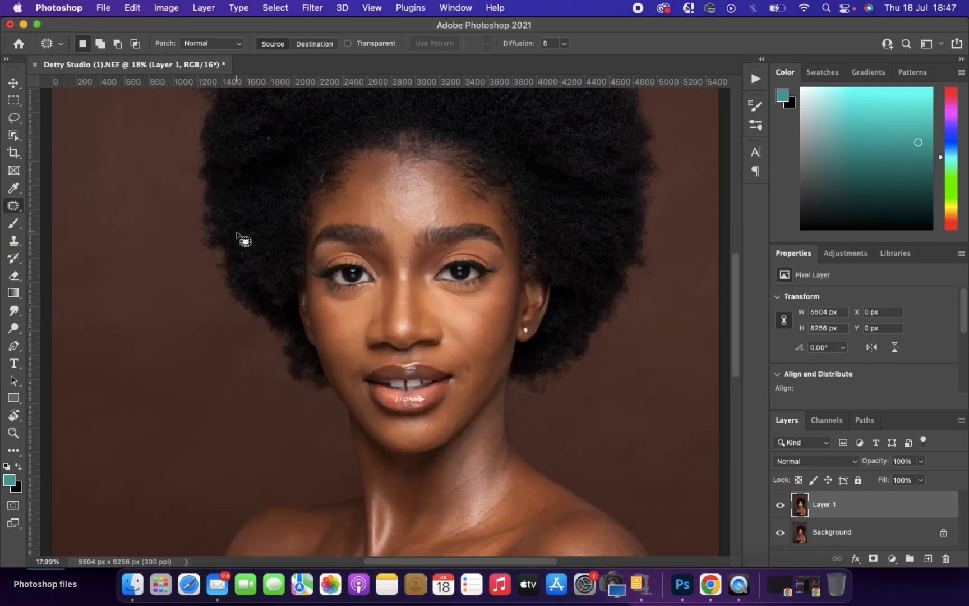
scroll(370, 242, up, 3)
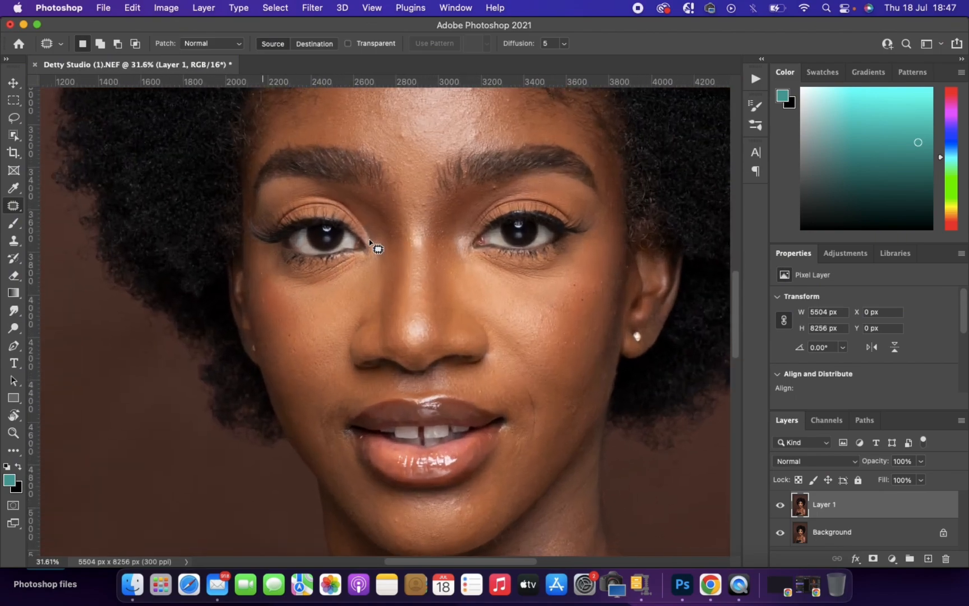
scroll(370, 241, up, 5)
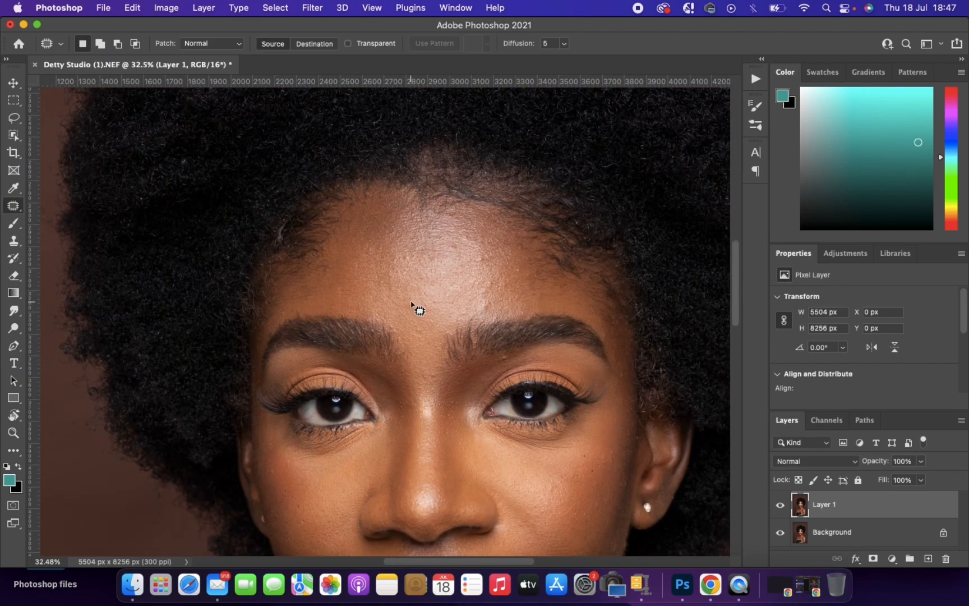
mouse_move(406, 308)
mouse_down()
mouse_move(421, 319)
mouse_move(424, 305)
mouse_move(411, 302)
mouse_move(411, 311)
mouse_up()
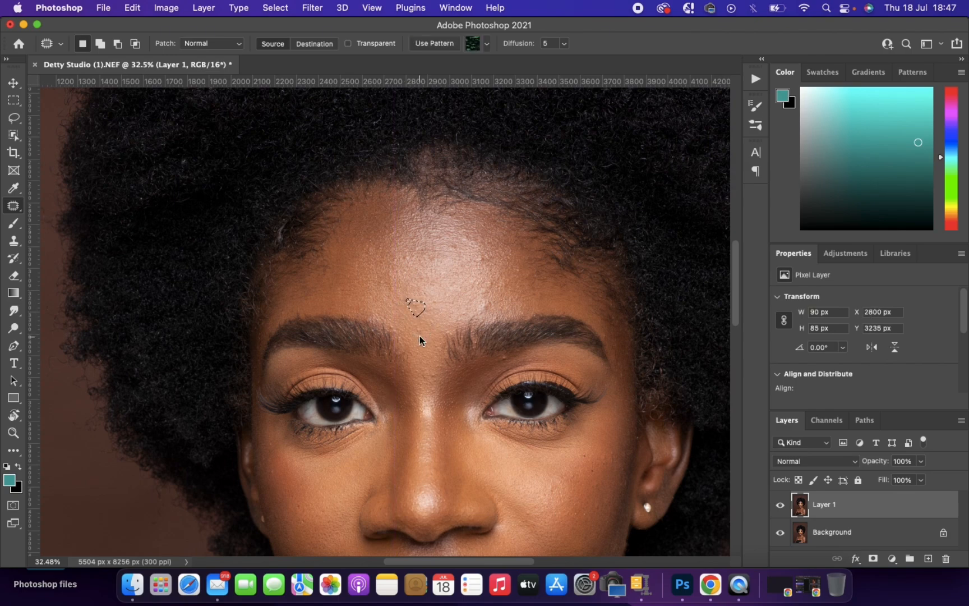
click(419, 336)
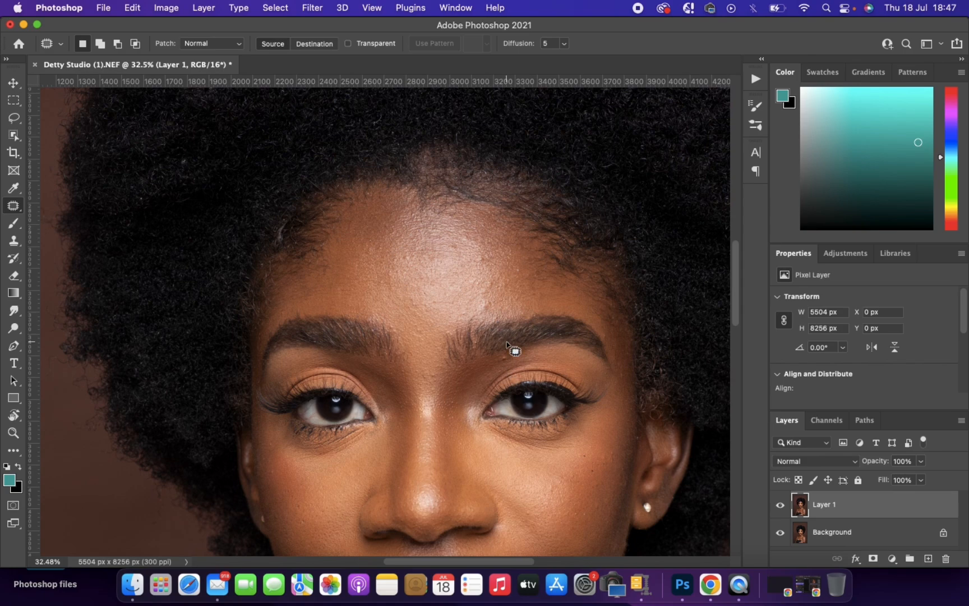
drag(502, 352, 503, 359)
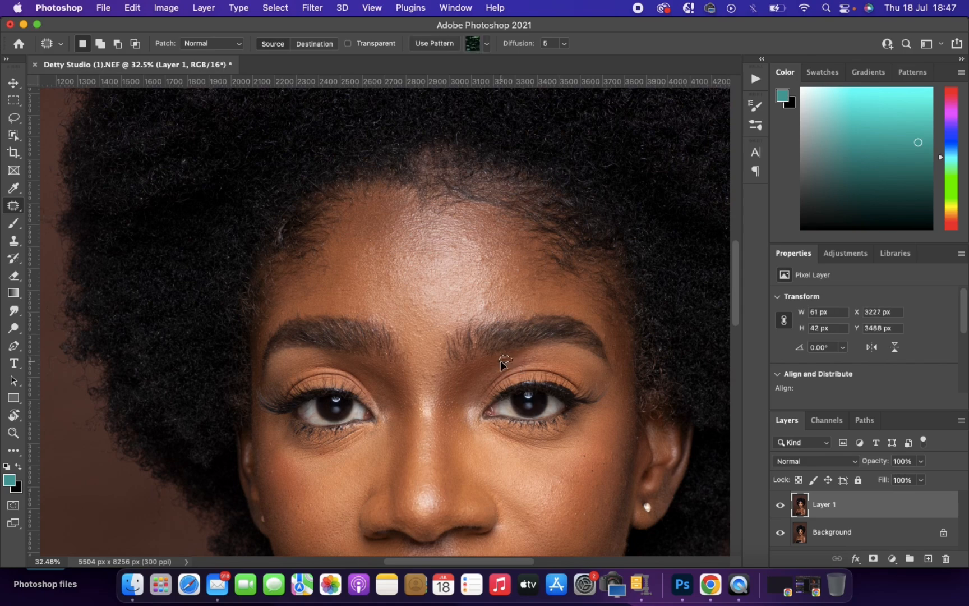
click(482, 385)
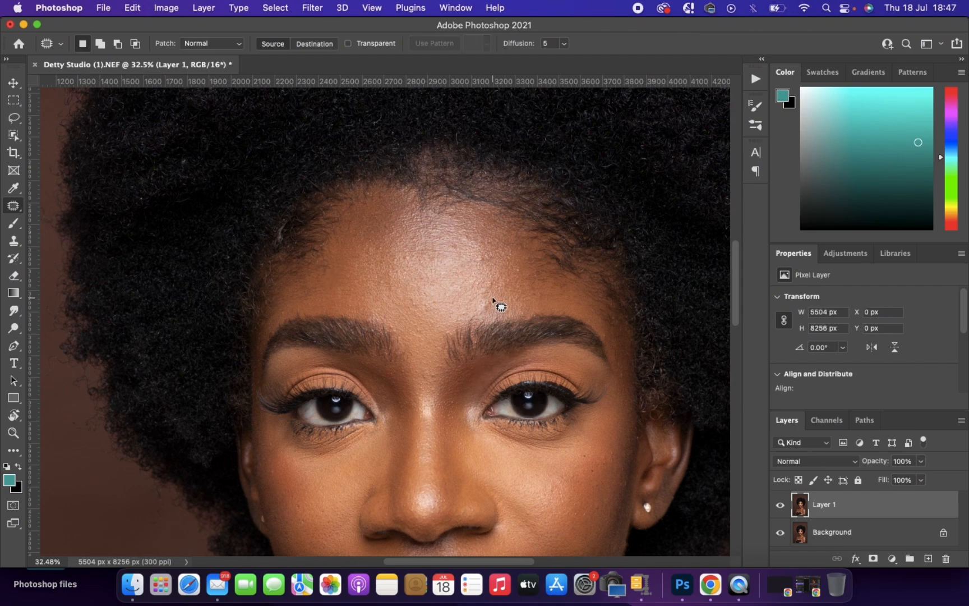
Step: Patch the small blemishes across the middle of the forehead and above the earring-side eyebrow with smooth nearby skin
mouse_move(482, 302)
mouse_down()
mouse_move(505, 300)
mouse_move(486, 292)
mouse_move(497, 287)
mouse_move(483, 277)
mouse_move(530, 284)
mouse_up()
click(549, 296)
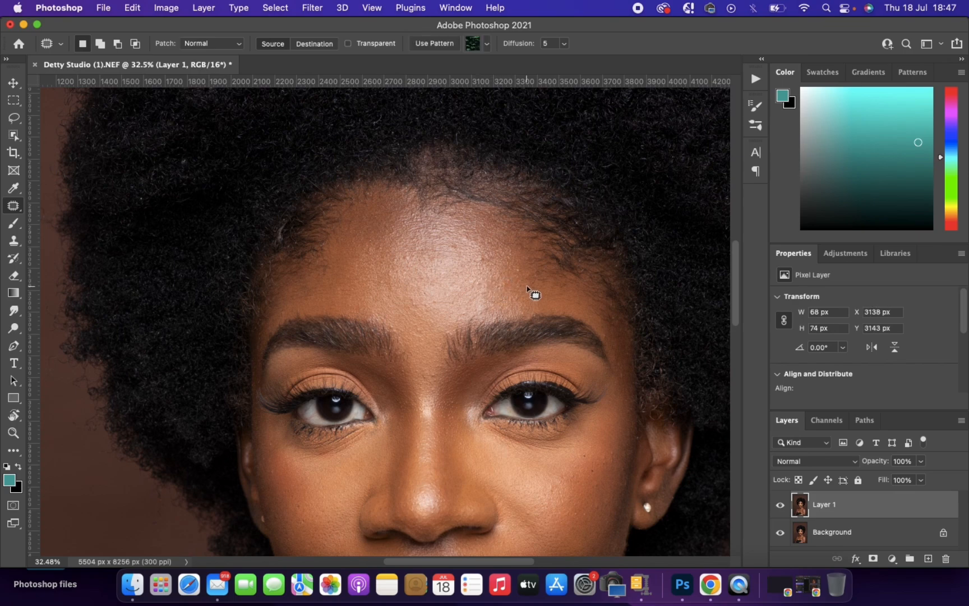
click(530, 284)
mouse_move(475, 261)
mouse_down()
mouse_move(499, 257)
mouse_move(451, 250)
mouse_move(458, 253)
mouse_move(459, 241)
mouse_move(445, 239)
mouse_move(471, 245)
mouse_up()
click(459, 280)
click(437, 261)
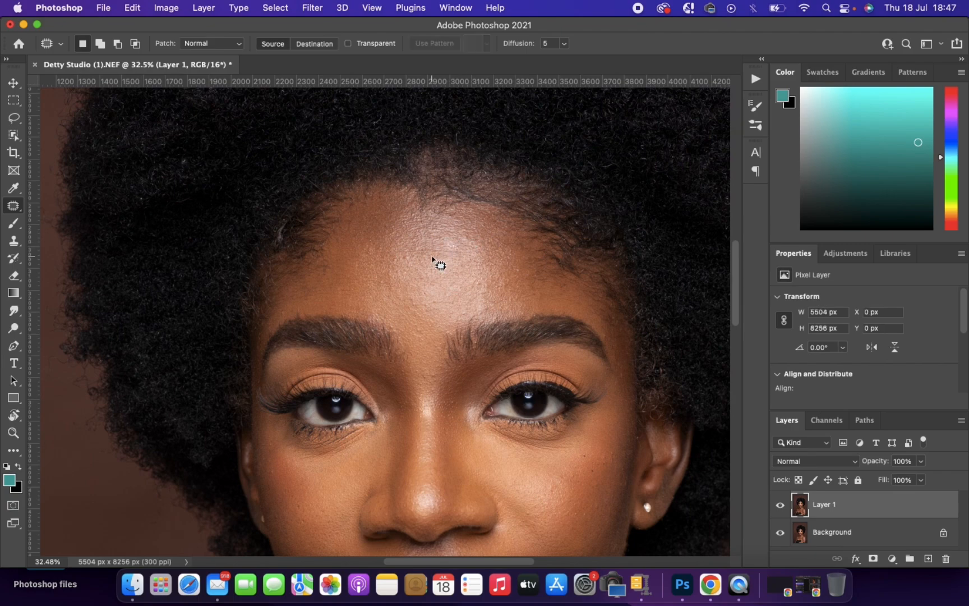
mouse_move(404, 257)
mouse_down()
mouse_move(413, 260)
mouse_move(402, 254)
mouse_move(410, 244)
mouse_up()
click(432, 266)
Step: Patch the mark on the lower cheek below the earring with clean skin and clear the selection
scroll(433, 266, down, 5)
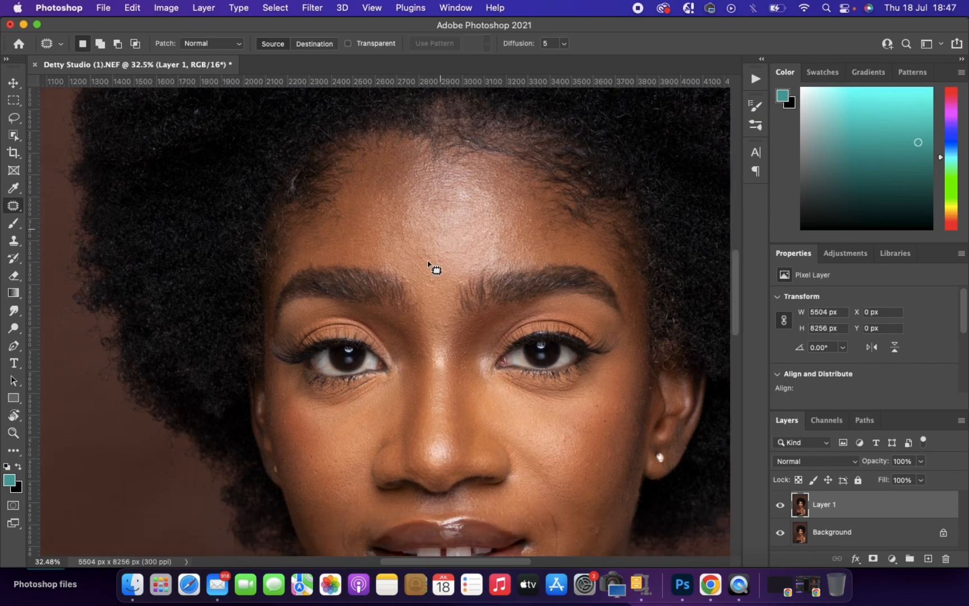
scroll(509, 361, right, 5)
scroll(509, 362, down, 2)
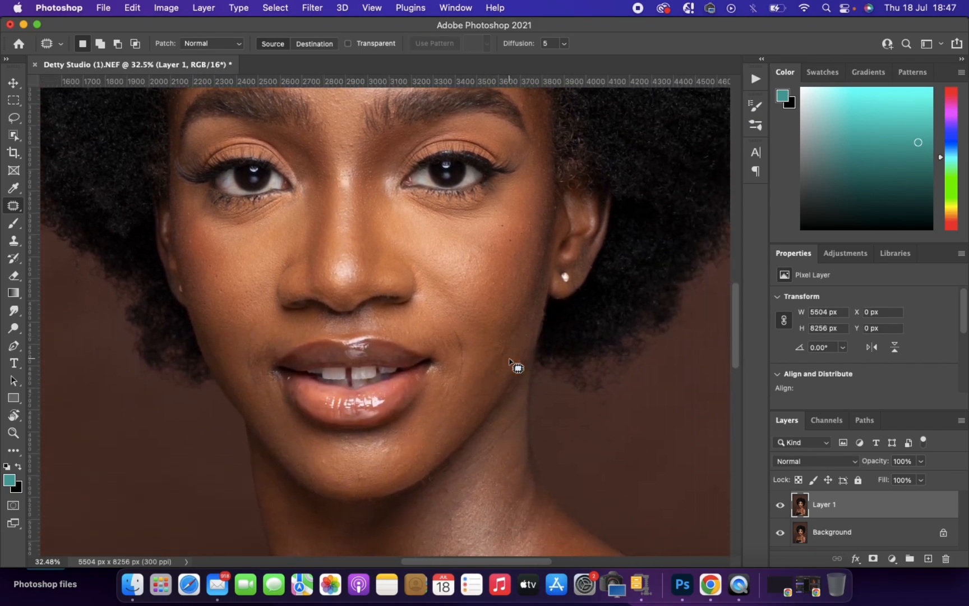
scroll(501, 403, down, 2)
mouse_move(496, 305)
mouse_down()
mouse_move(494, 325)
mouse_move(506, 317)
mouse_move(489, 310)
mouse_move(495, 340)
mouse_up()
key(cmd+d)
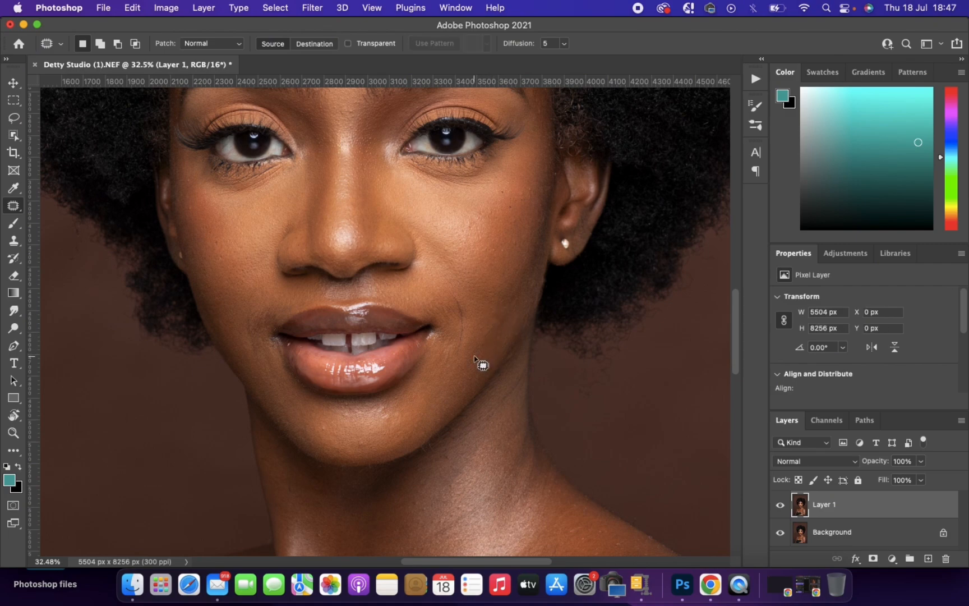
Step: Patch the remaining blemishes on the lower face and neck, clearing the selection after each one
scroll(482, 364, down, 5)
mouse_move(328, 299)
mouse_down()
mouse_move(324, 310)
mouse_move(329, 297)
mouse_move(344, 311)
mouse_move(392, 303)
mouse_move(353, 301)
mouse_move(353, 288)
mouse_move(376, 288)
mouse_move(344, 284)
mouse_move(369, 309)
mouse_move(358, 319)
mouse_move(418, 322)
mouse_up()
key(super+d)
key(super+d)
key(super+d)
key(super+d)
Step: Examine the chest, shoulder, arm, neck and whole portrait for remaining skin blemishes
scroll(418, 323, down, 10)
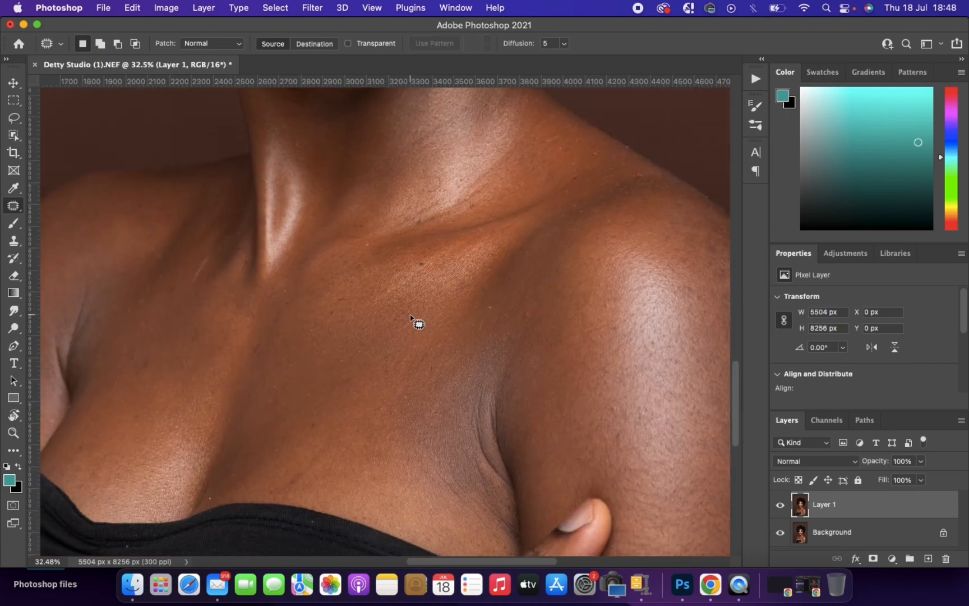
scroll(411, 316, right, 8)
scroll(411, 316, down, 3)
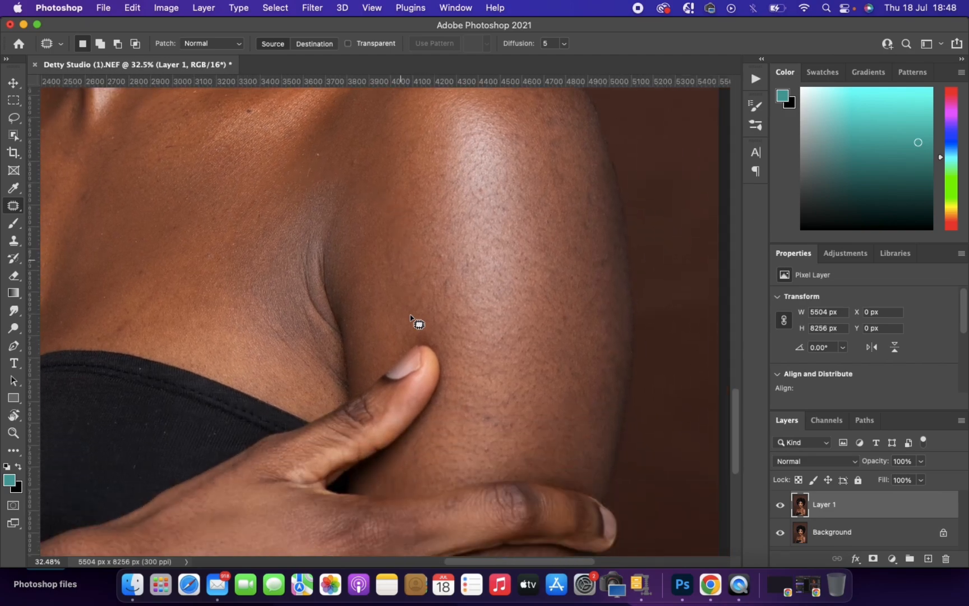
scroll(411, 317, down, 2)
scroll(411, 317, left, 7)
scroll(411, 317, up, 5)
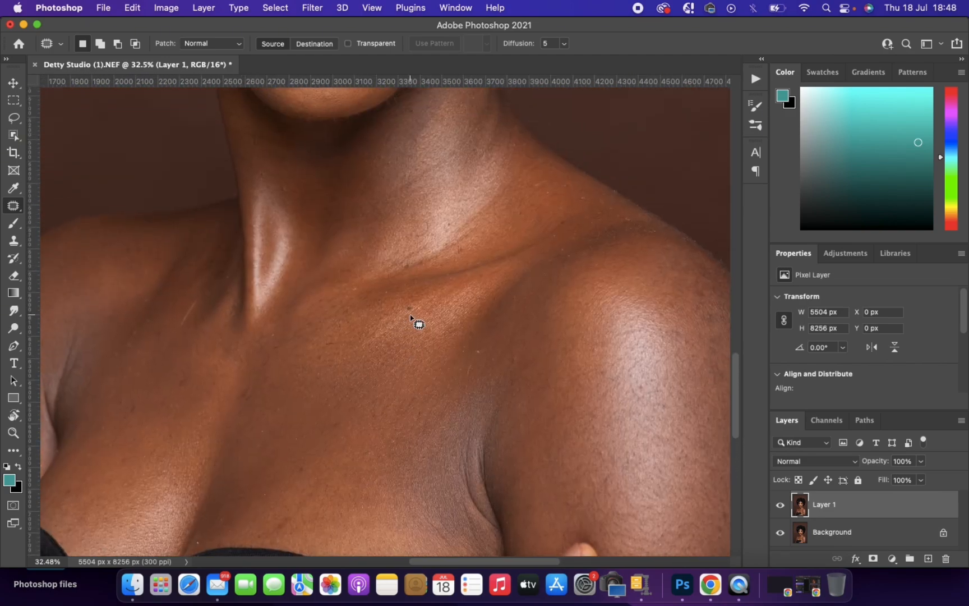
scroll(411, 318, up, 5)
scroll(411, 318, left, 6)
scroll(412, 319, down, 2)
scroll(411, 318, up, 3)
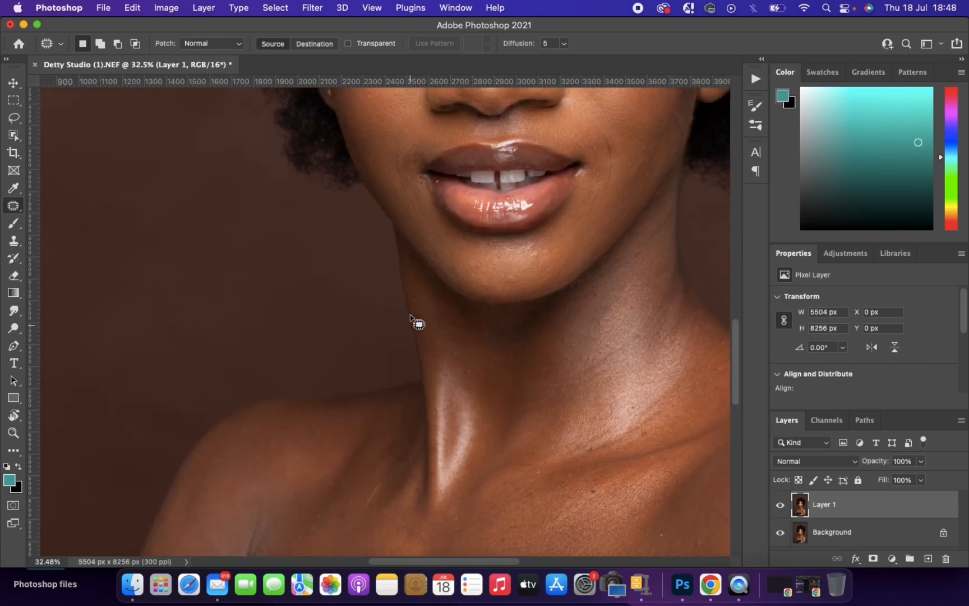
scroll(411, 319, down, 5)
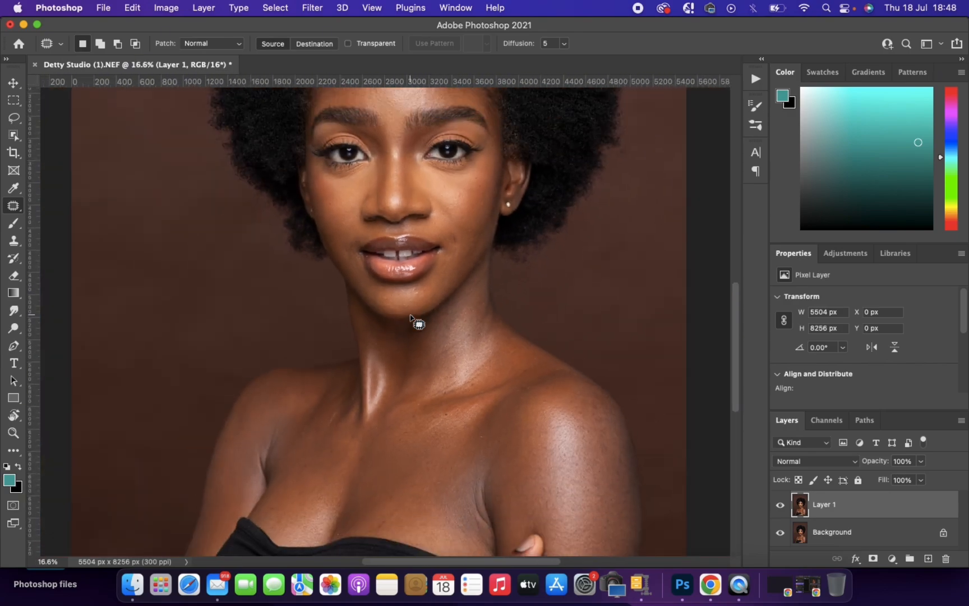
scroll(411, 318, down, 2)
scroll(418, 324, up, 1)
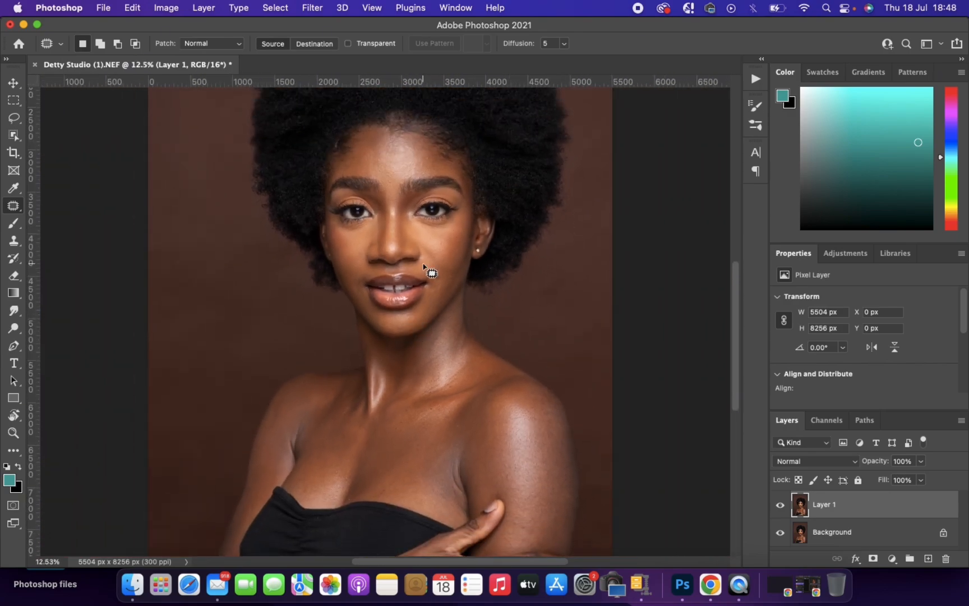
Step: Patch the blemish on the forehead near the earring-side hairline with adjacent skin and clear the selection
scroll(424, 266, up, 3)
scroll(432, 247, up, 3)
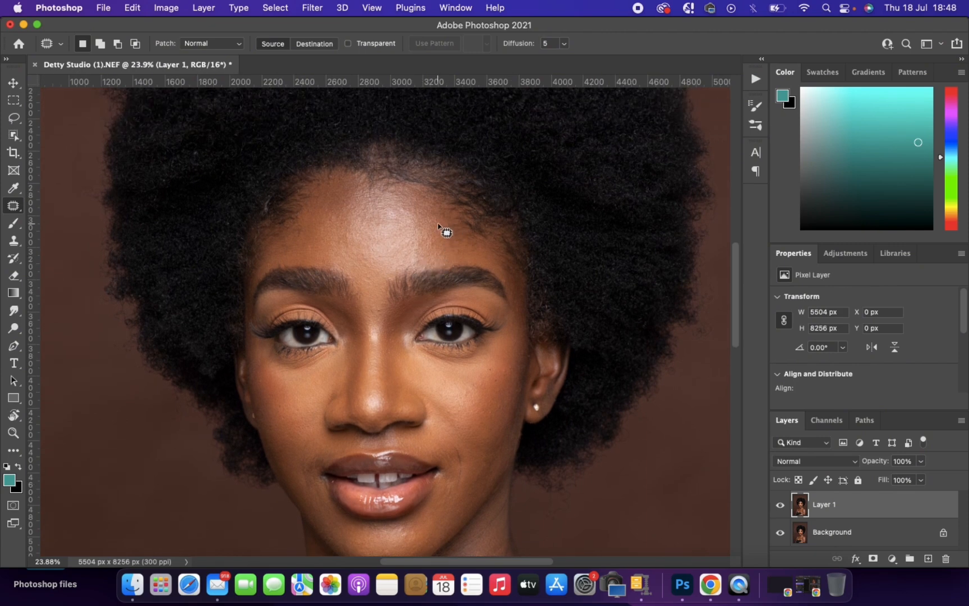
mouse_move(439, 224)
mouse_down()
mouse_move(449, 242)
mouse_move(440, 226)
mouse_up()
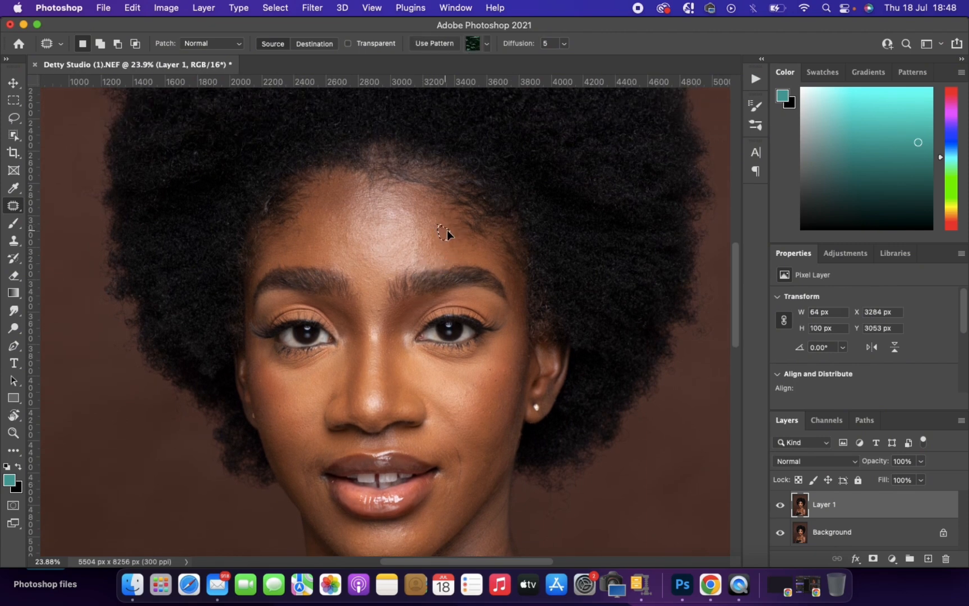
click(425, 244)
scroll(435, 282, down, 3)
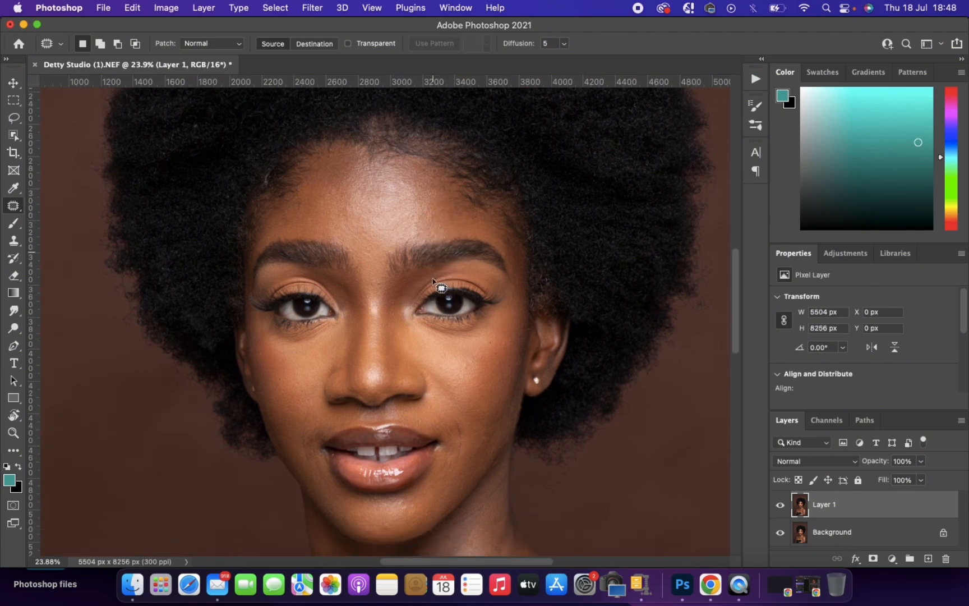
Step: Rename the retouched layer above the Background as Removing blemishes
scroll(434, 280, down, 4)
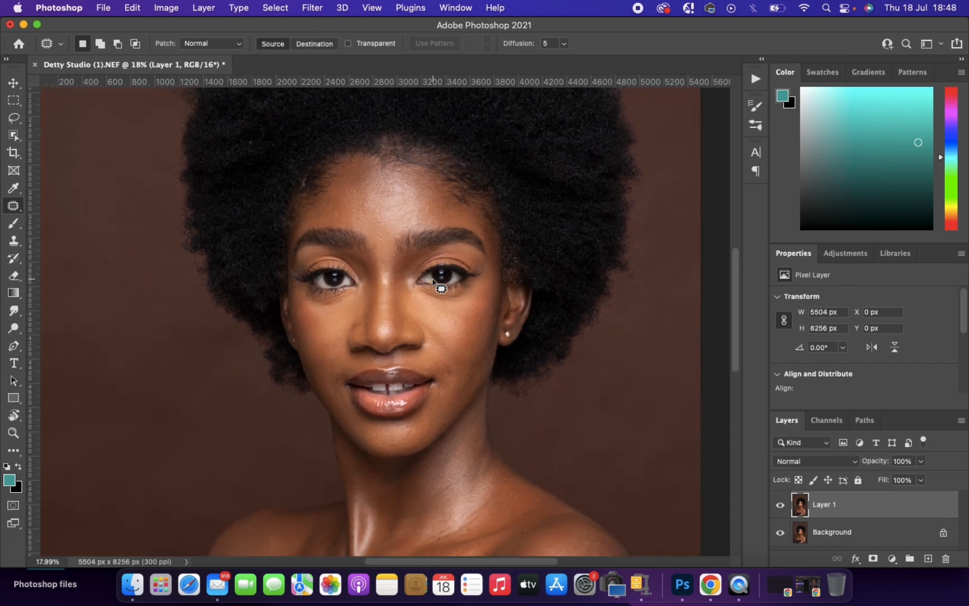
scroll(434, 281, down, 2)
scroll(433, 281, down, 3)
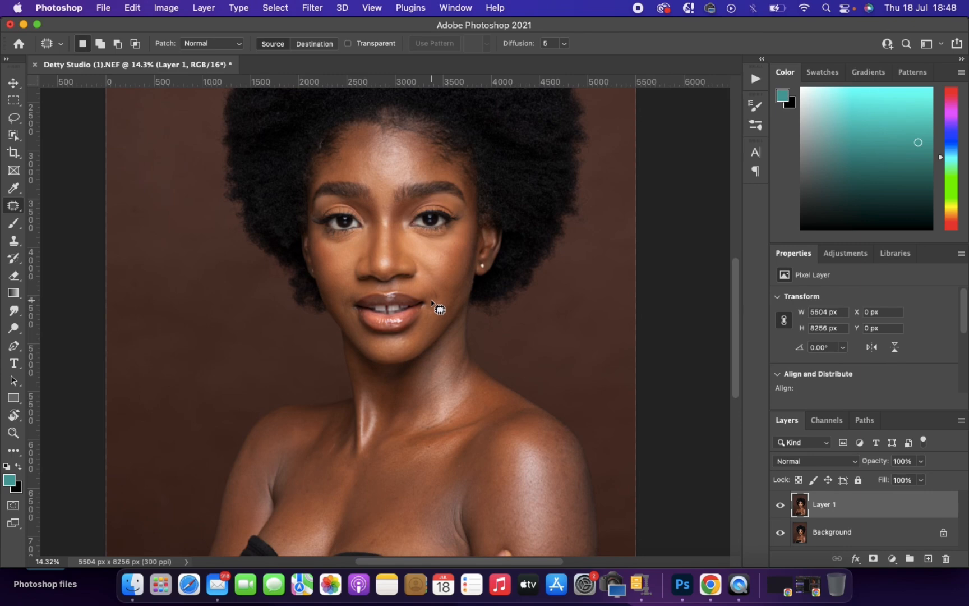
double_click(829, 505)
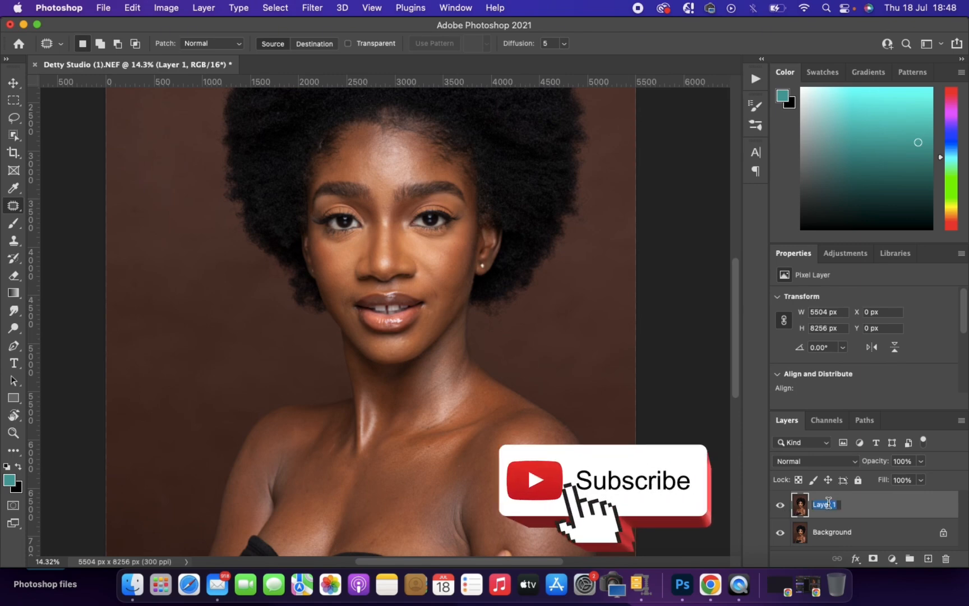
text(T)
text(em)
text(oving ble)
text(mishes)
key(Return)
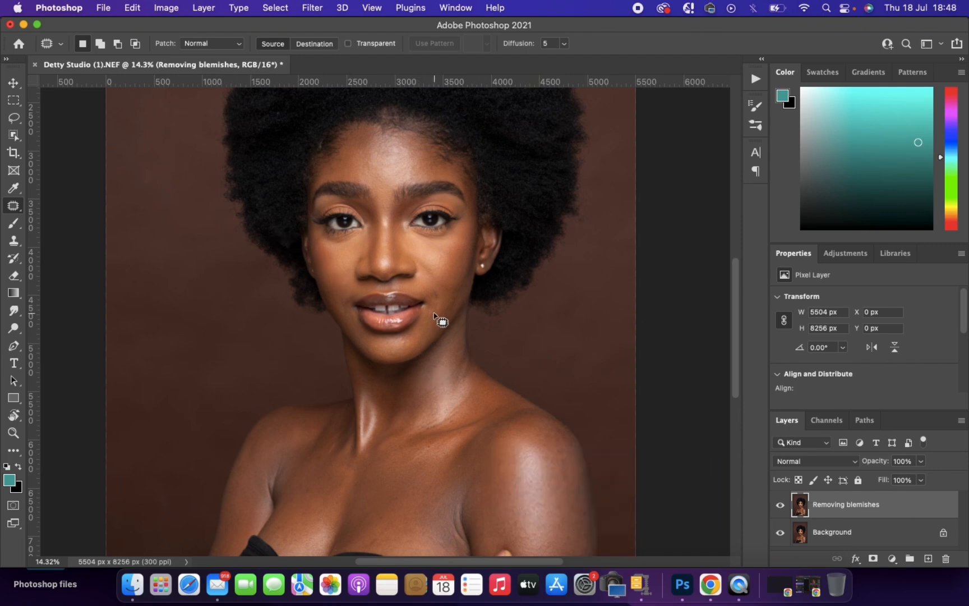
Step: Stamp all visible layers onto a new layer above Removing blemishes and duplicate that merged layer
scroll(435, 315, down, 3)
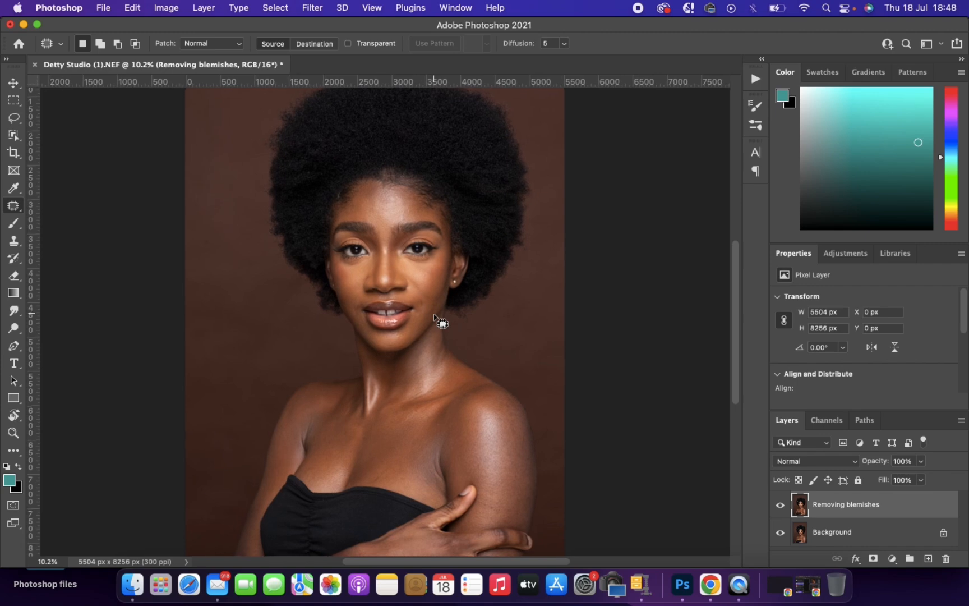
scroll(434, 316, up, 1)
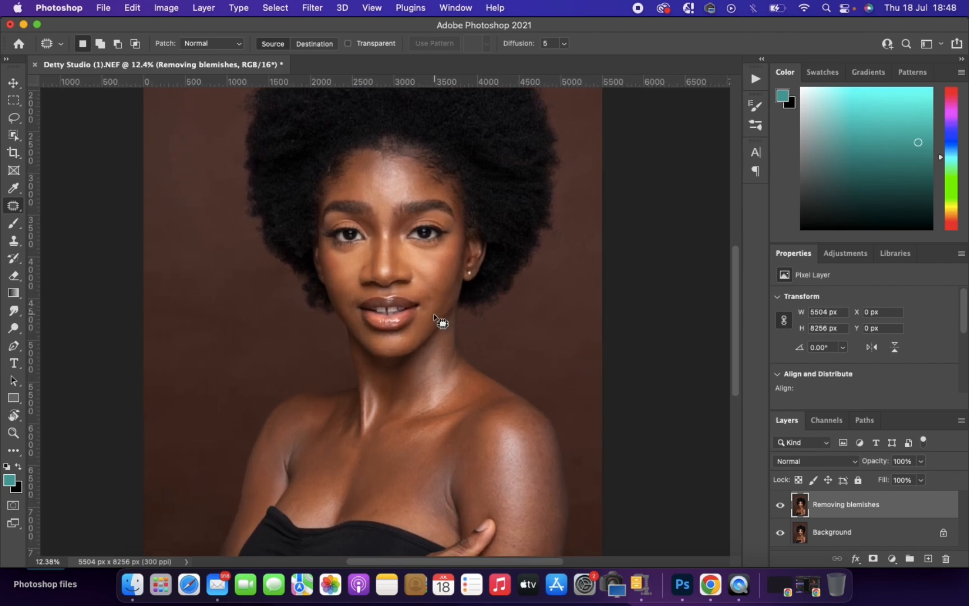
scroll(435, 318, up, 1)
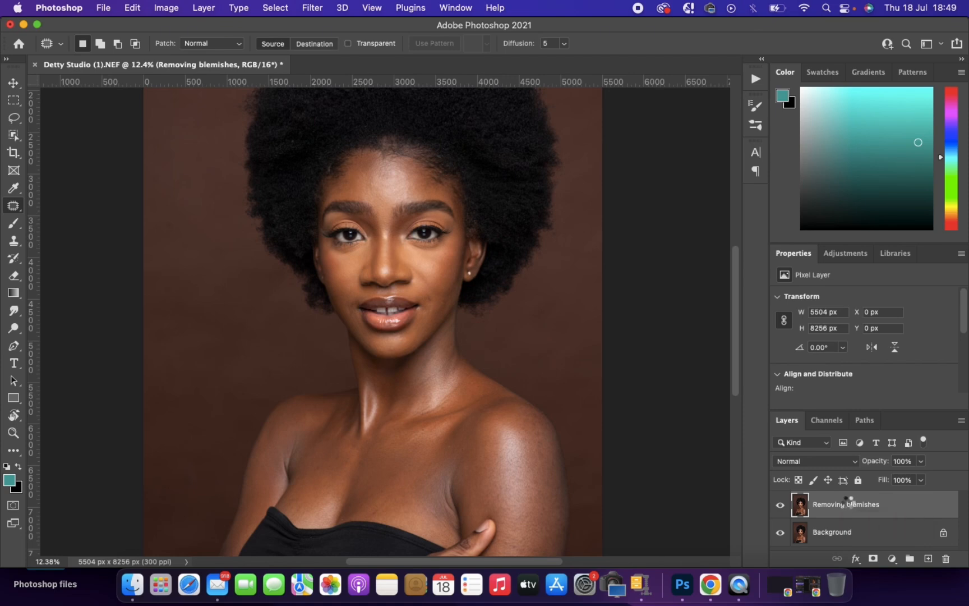
key(super+shift+alt+n)
key(super+shift+alt+e)
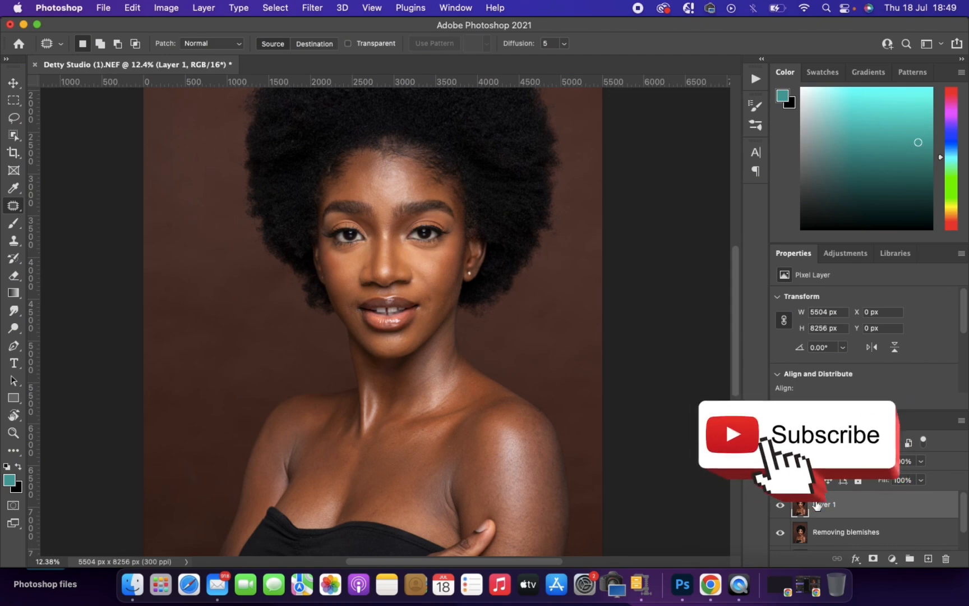
key(super+j)
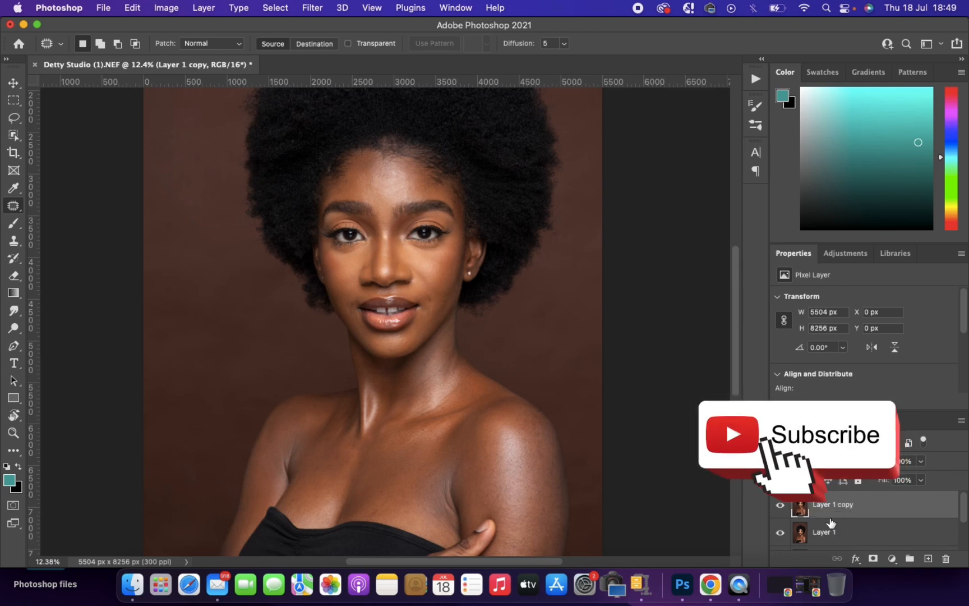
Step: Rename the lower of the two merged layers as Color
double_click(830, 523)
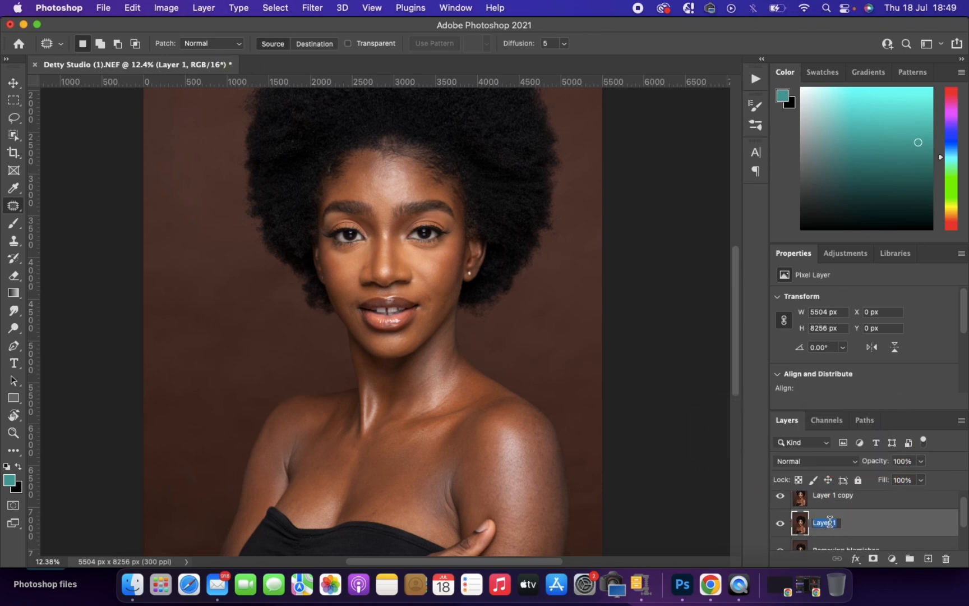
text(CO)
key(Return)
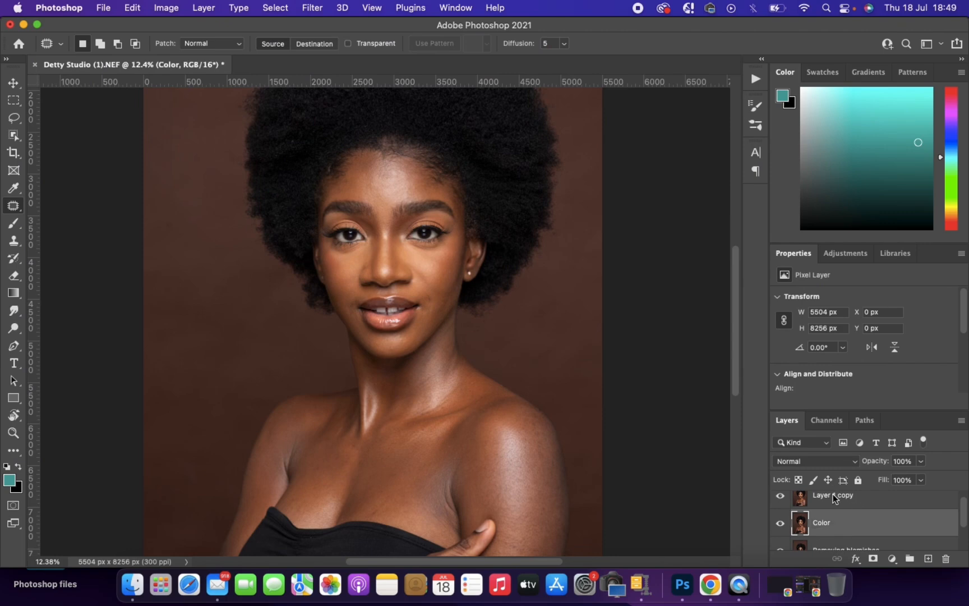
Step: Rename the upper merged layer above Color as Texture
click(834, 497)
double_click(833, 496)
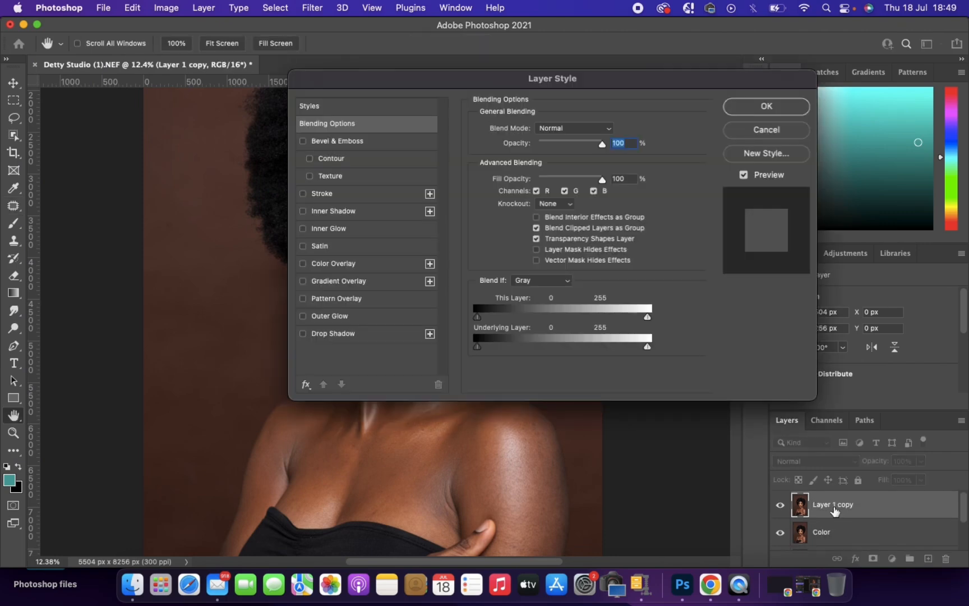
click(766, 129)
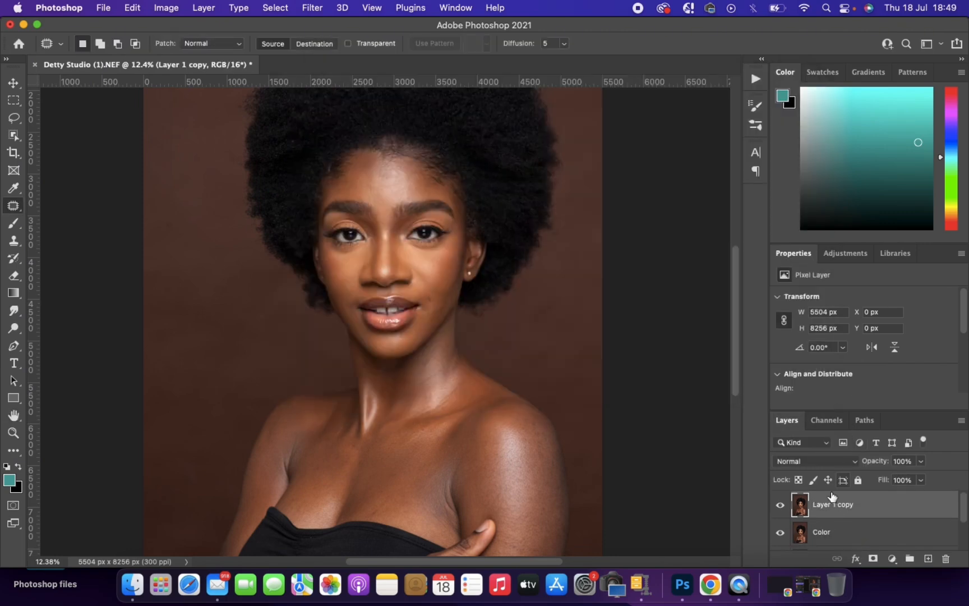
double_click(827, 503)
text(Texture)
key(Return)
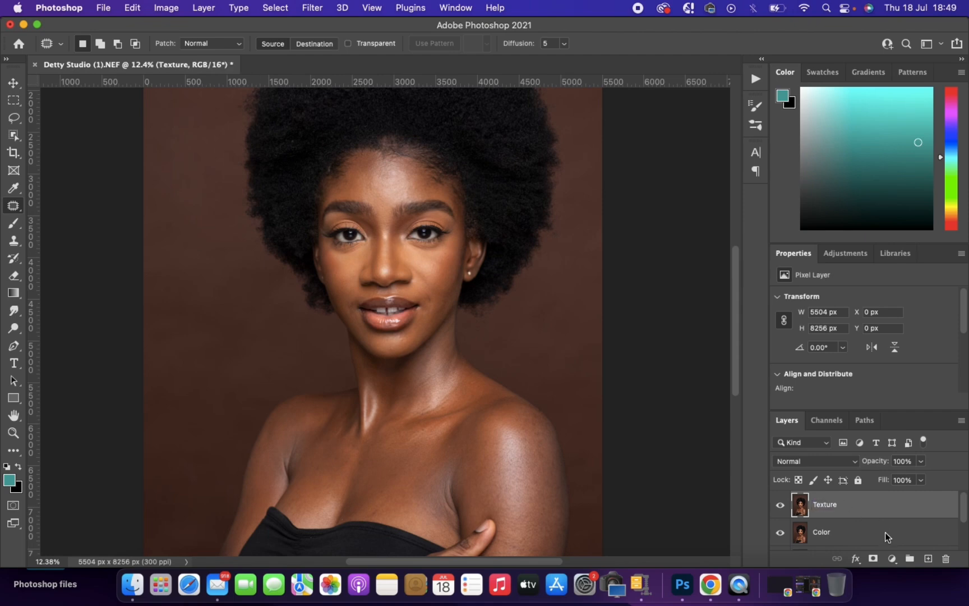
scroll(885, 532, down, 1)
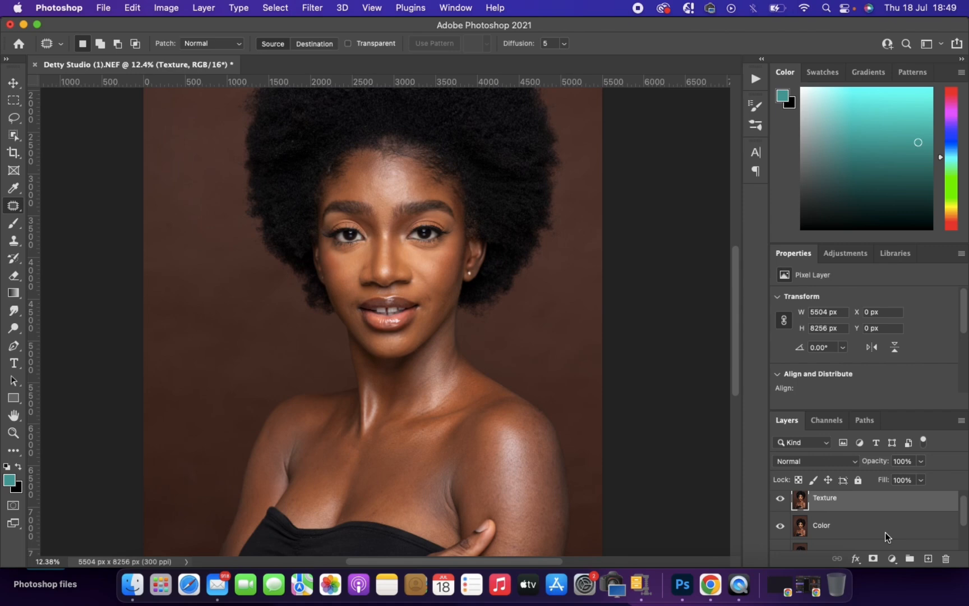
scroll(530, 312, up, 5)
scroll(530, 311, left, 2)
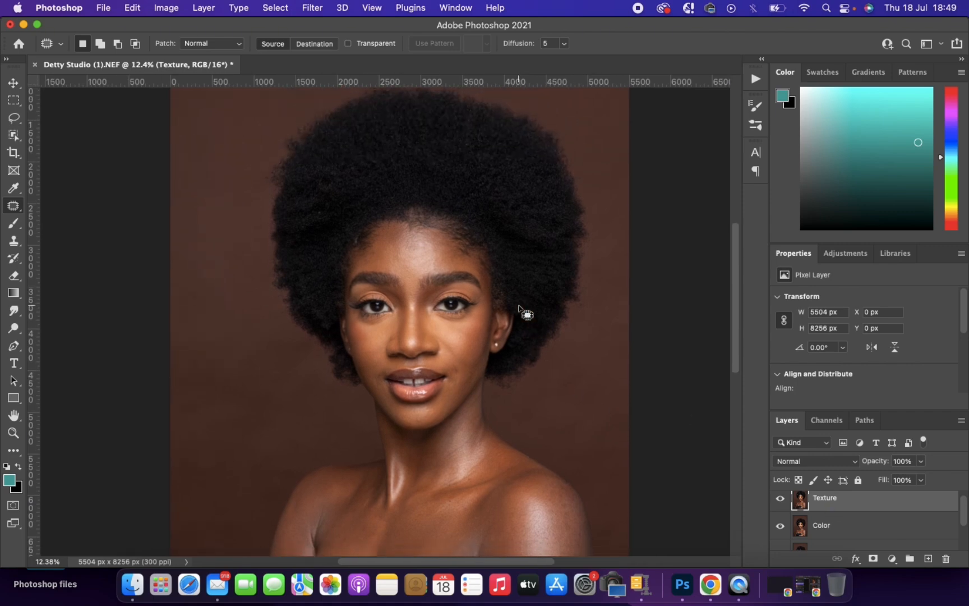
scroll(519, 311, down, 4)
scroll(520, 312, right, 1)
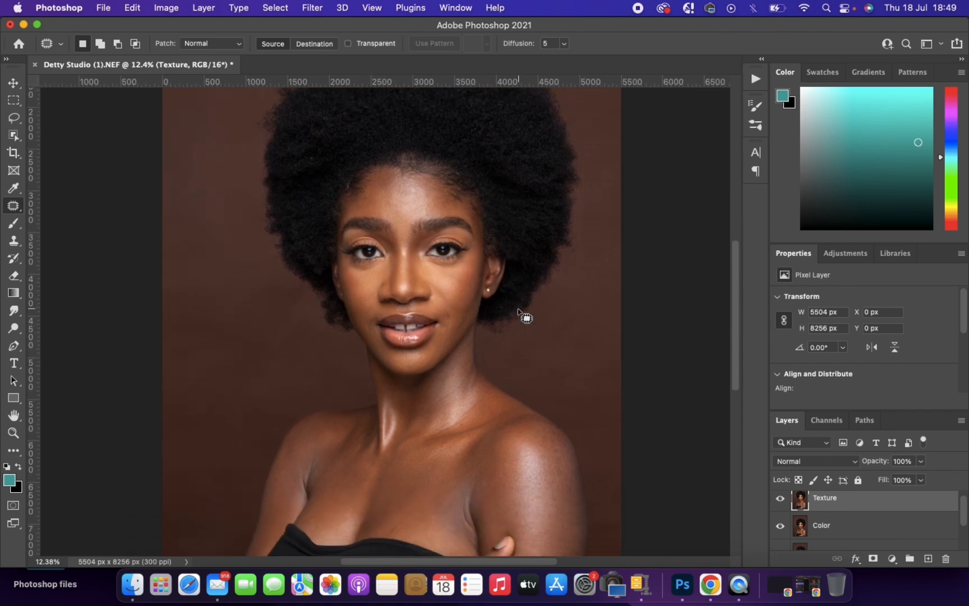
Step: Apply a Gaussian Blur with a 9.7 pixel radius to the Color layer, checking the smoothing on the forehead and eyebrow skin
click(833, 533)
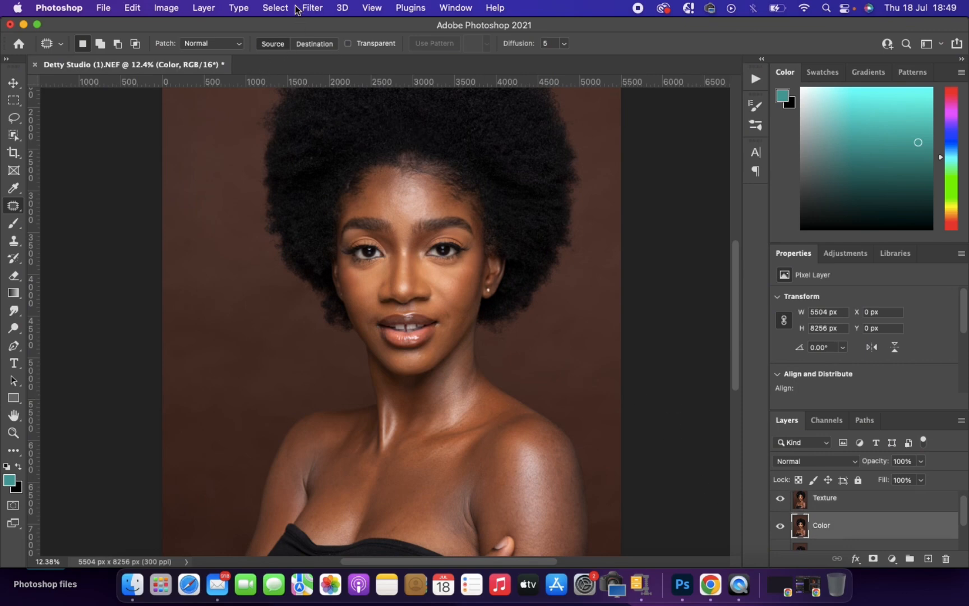
click(318, 7)
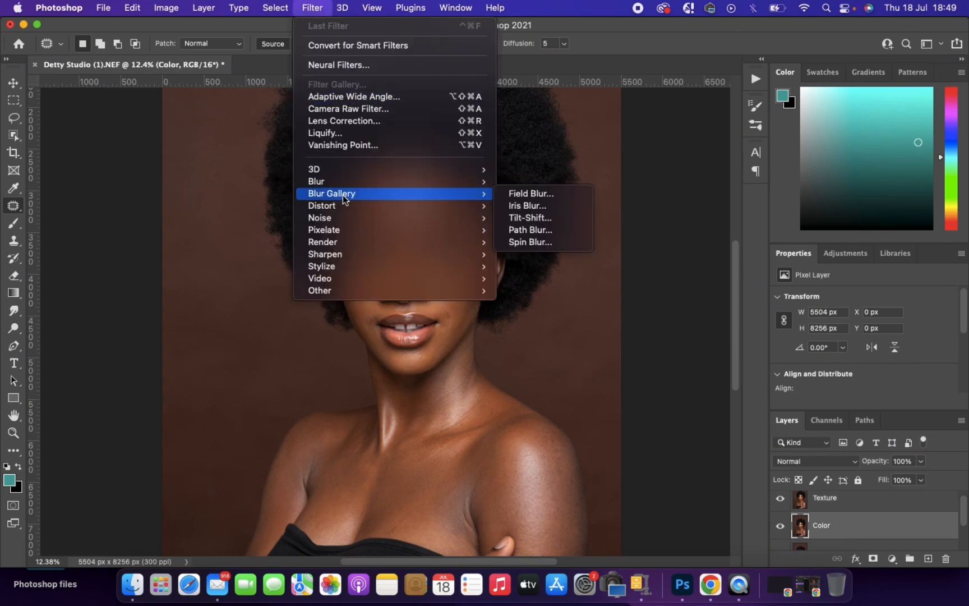
mouse_move(352, 181)
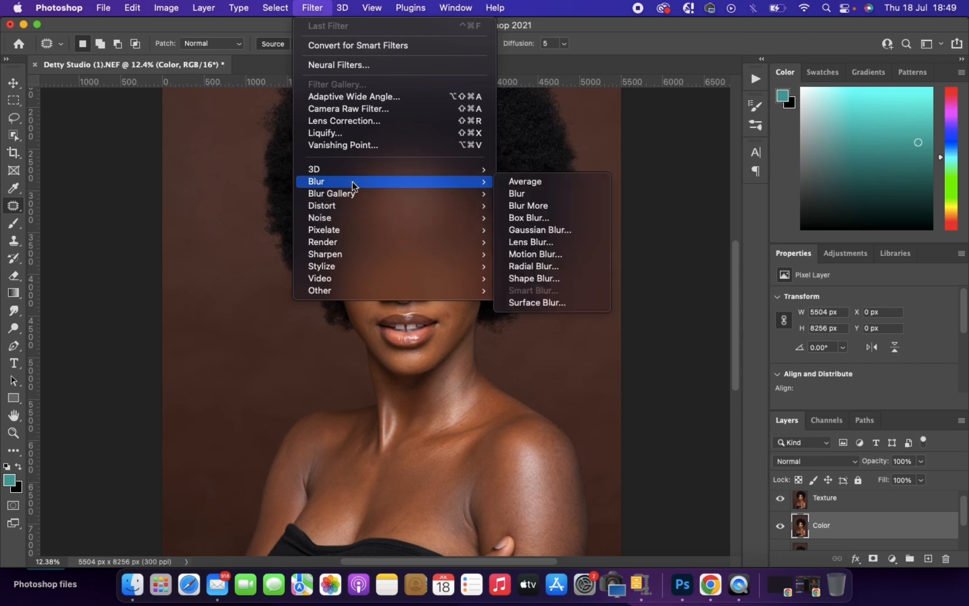
click(534, 232)
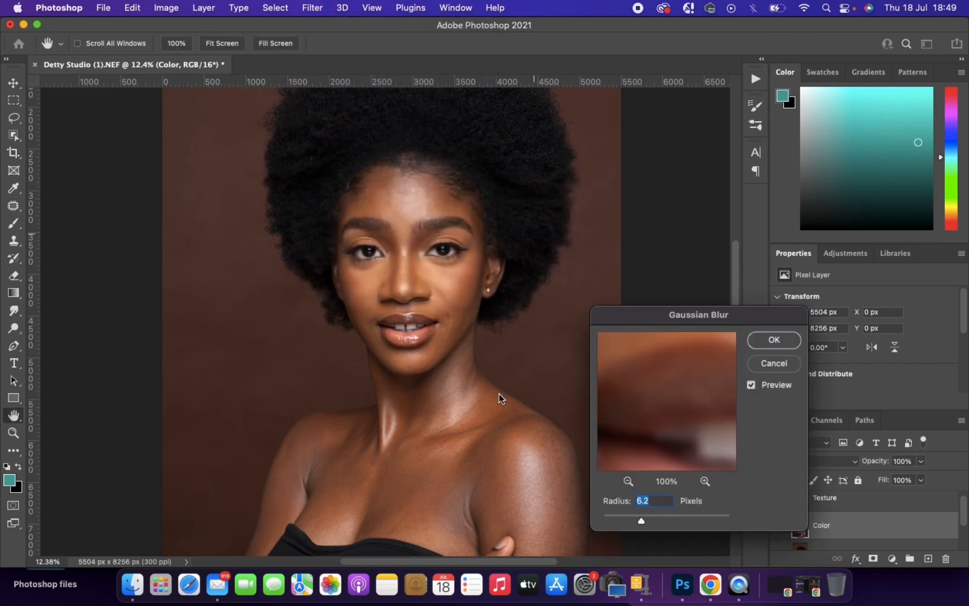
click(408, 215)
drag(643, 521, 590, 522)
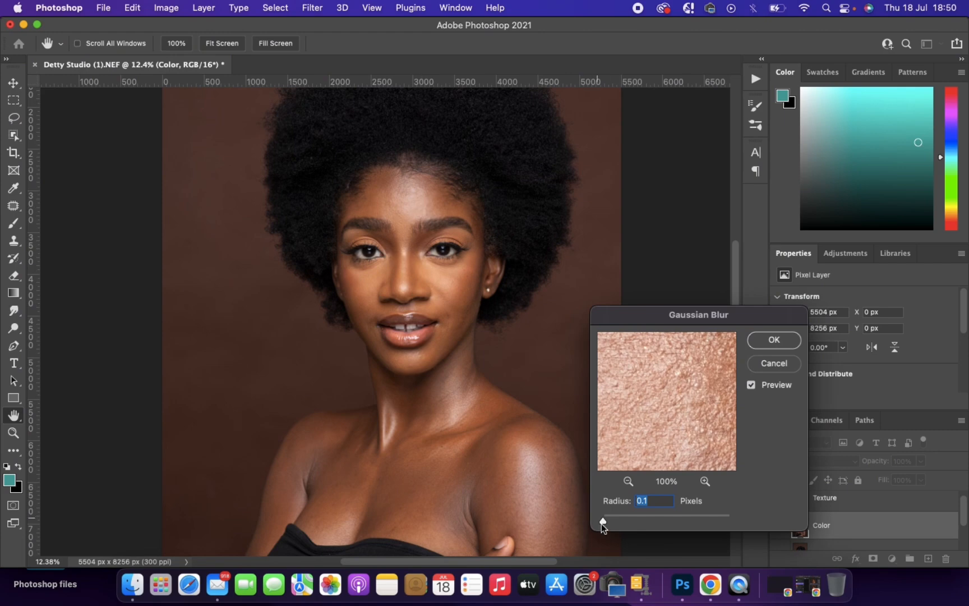
drag(604, 523, 627, 522)
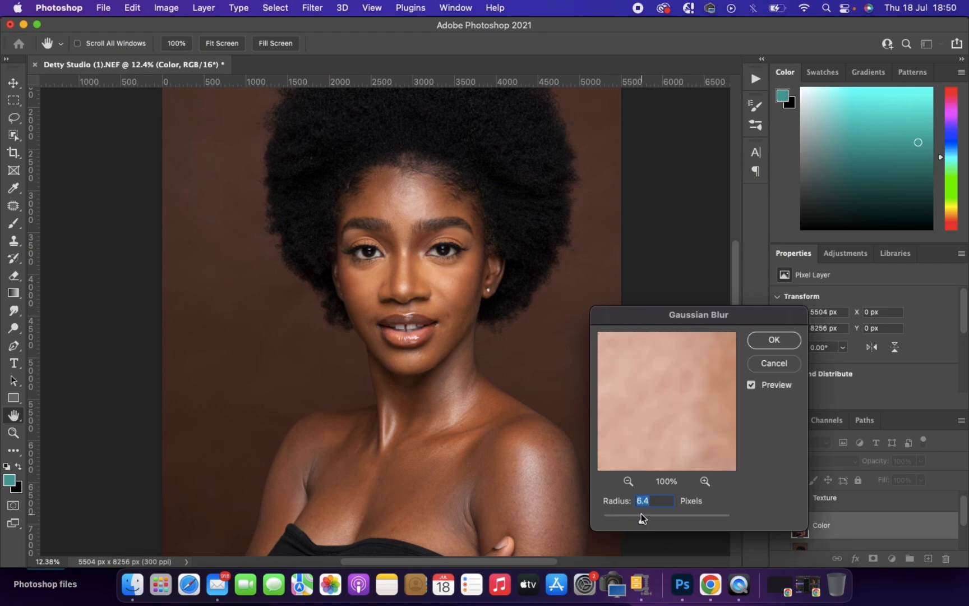
drag(641, 513, 653, 514)
click(430, 226)
click(443, 222)
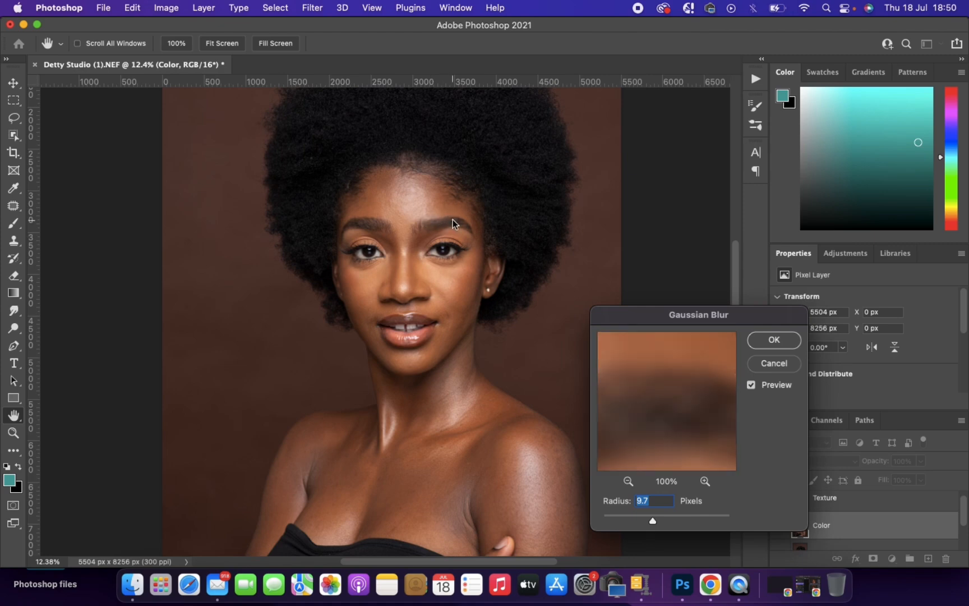
click(434, 221)
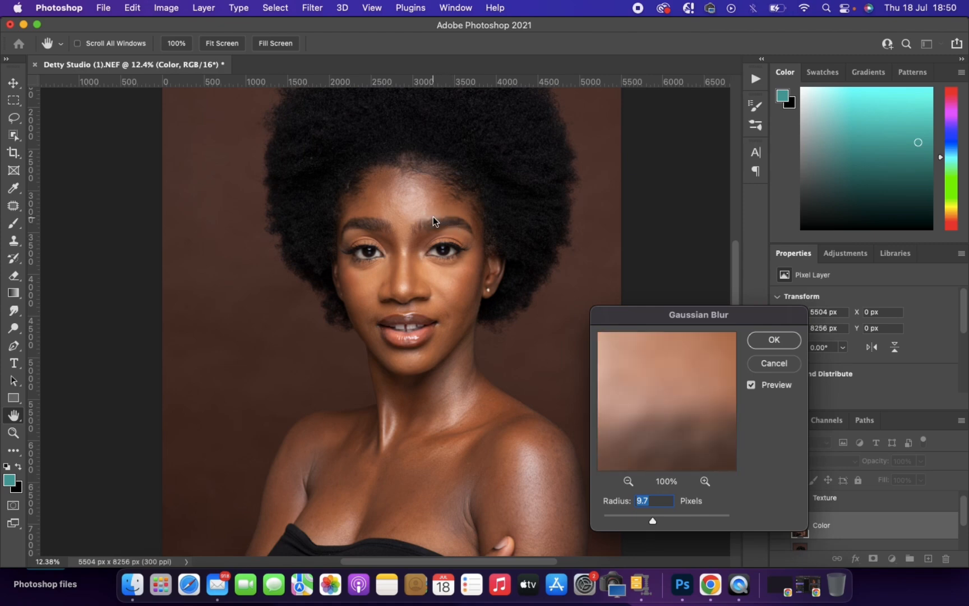
click(431, 206)
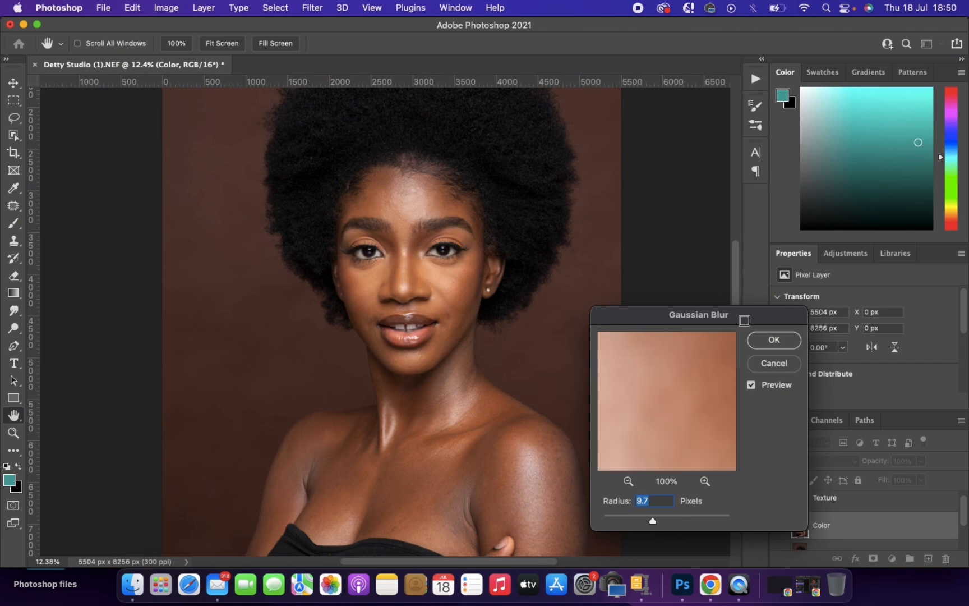
click(763, 344)
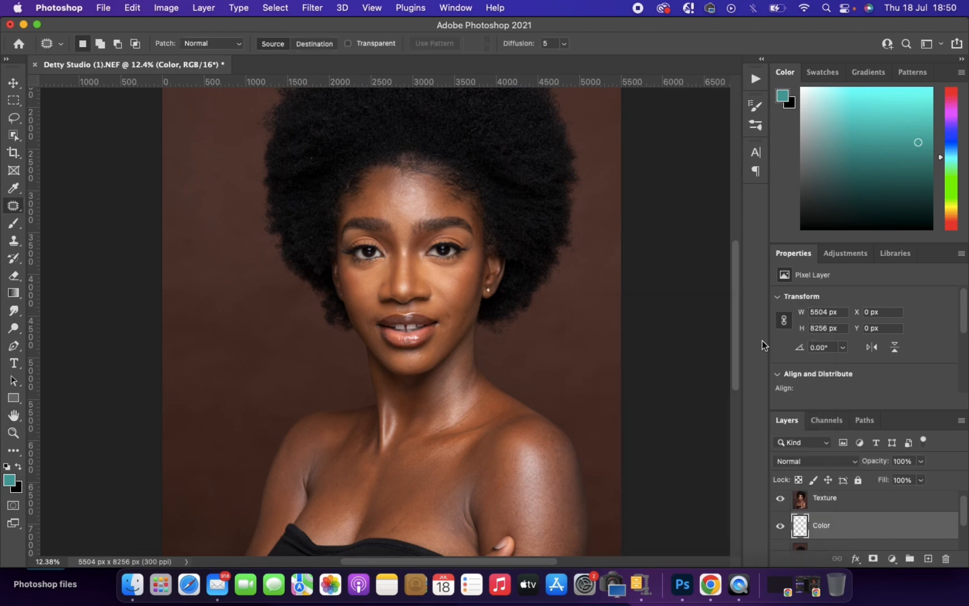
Step: Use Apply Image on the Texture layer with the Color layer as source, Subtract blending, scale 2 and offset 128
click(823, 502)
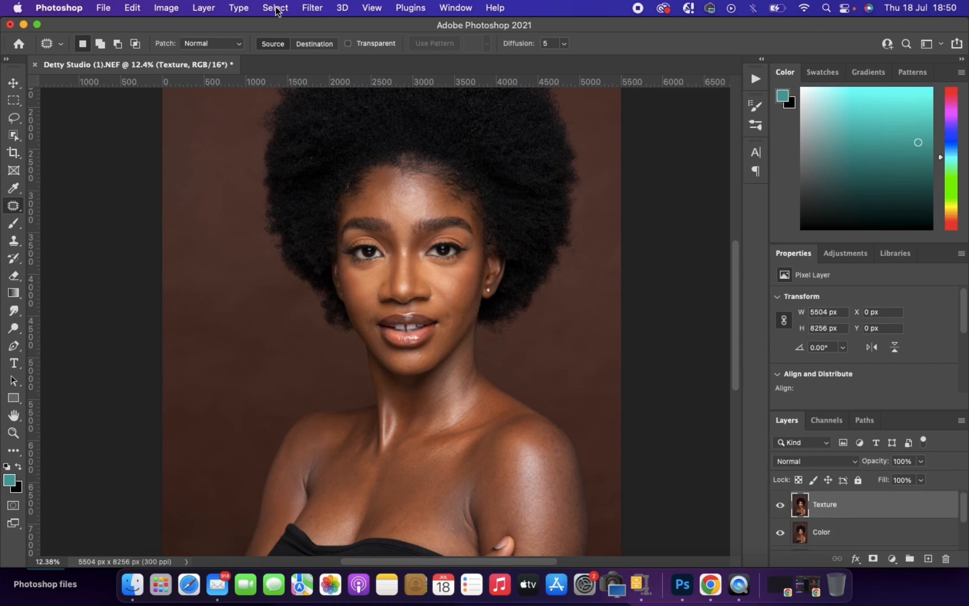
click(168, 7)
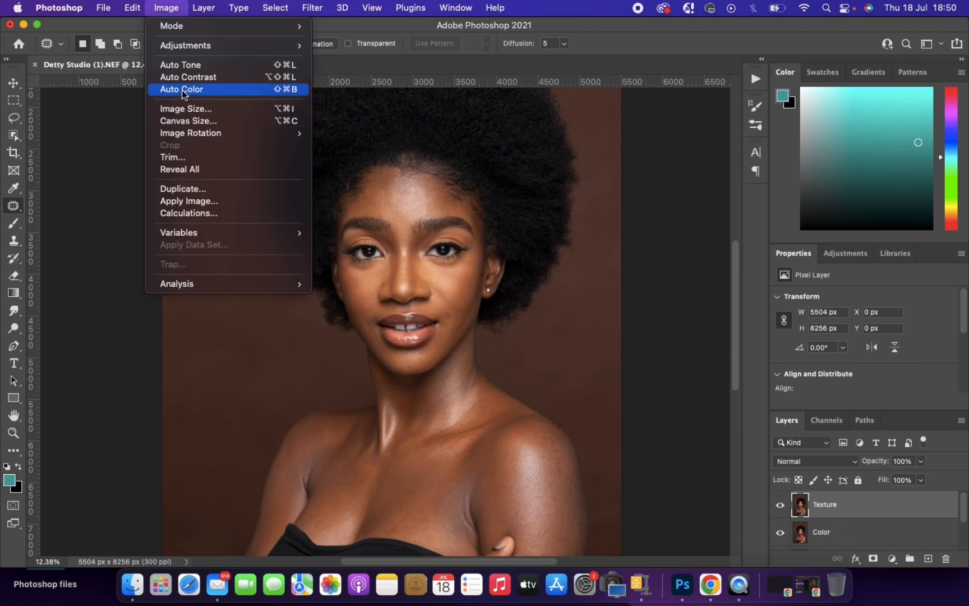
click(187, 202)
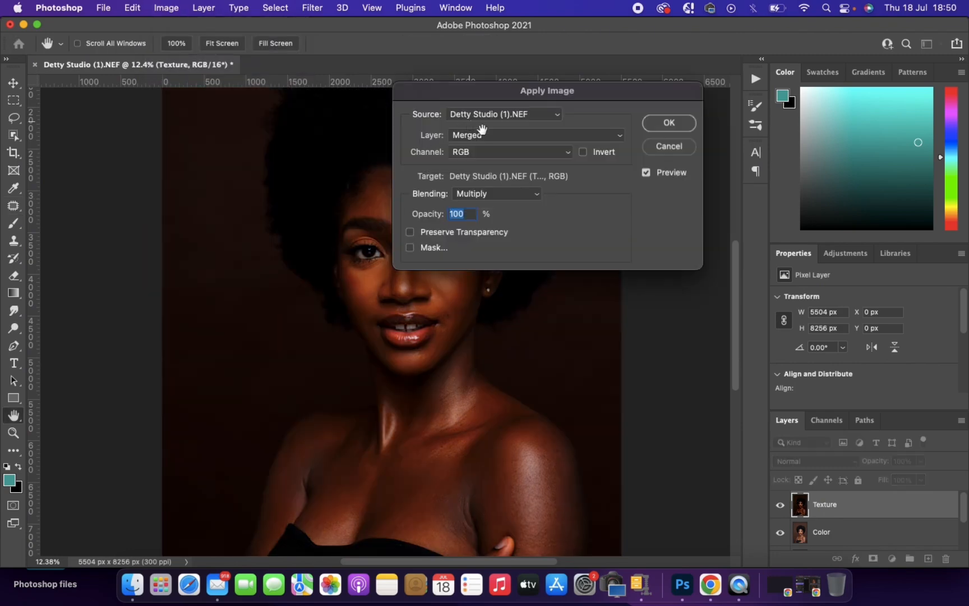
click(490, 139)
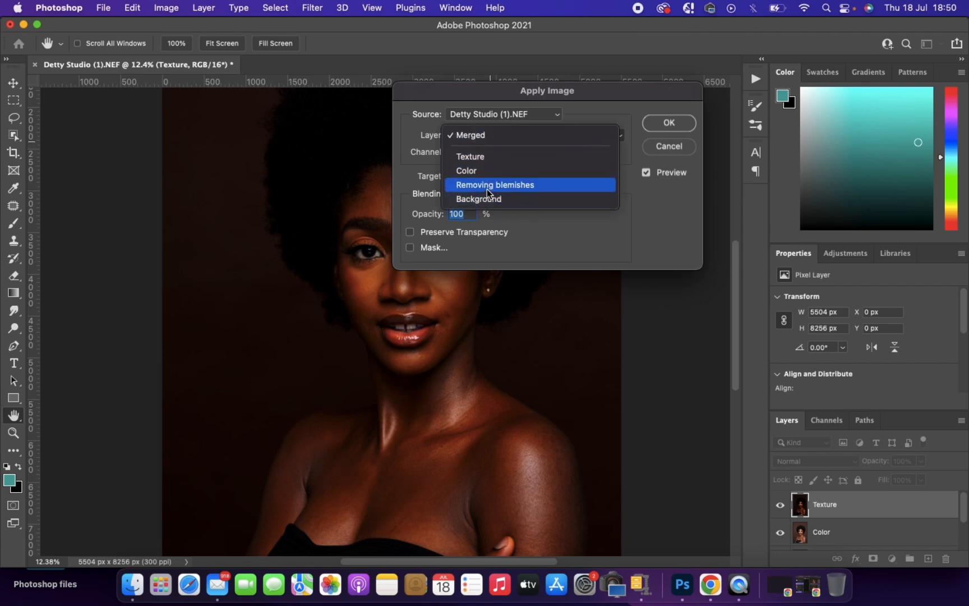
click(488, 171)
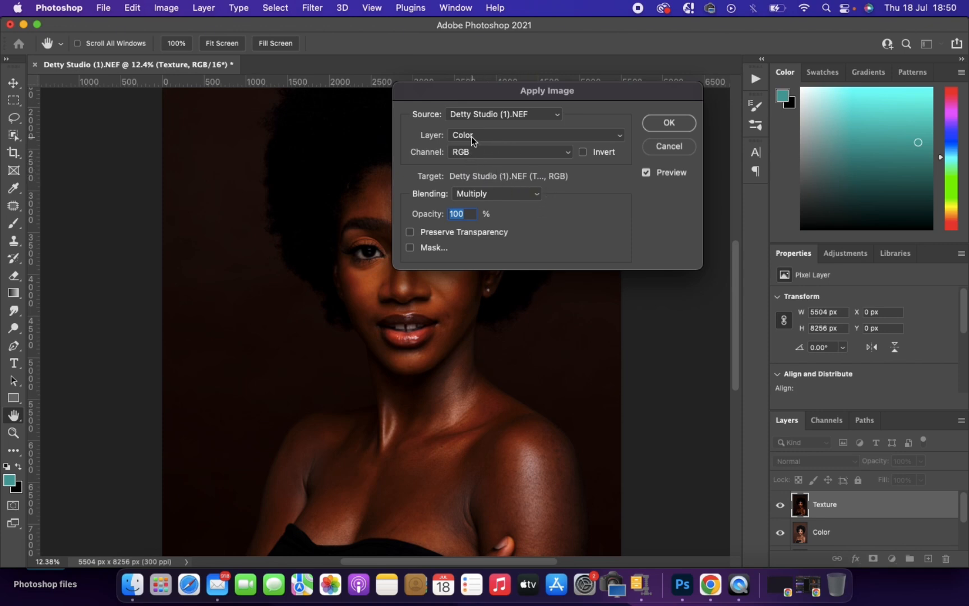
click(473, 191)
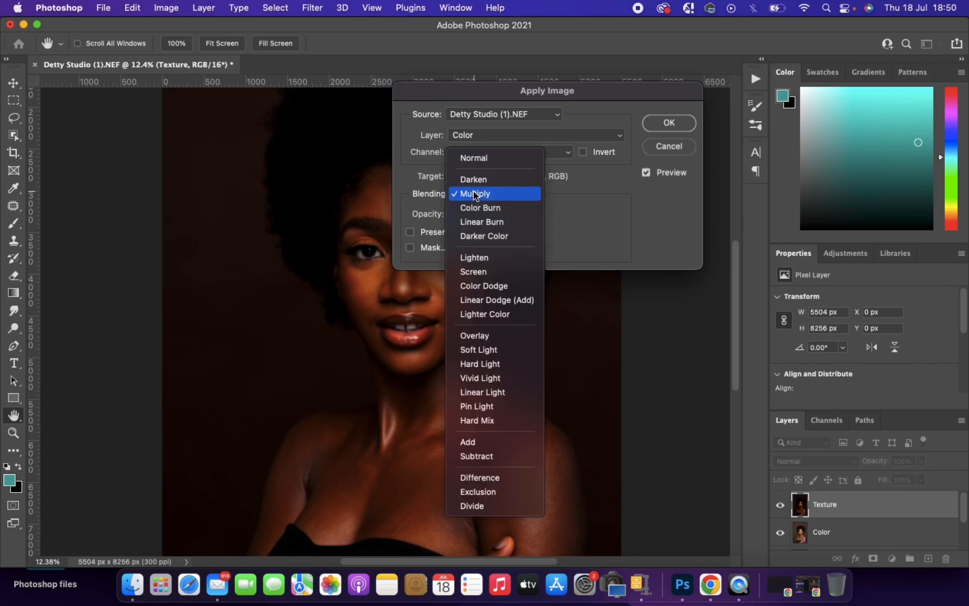
click(473, 455)
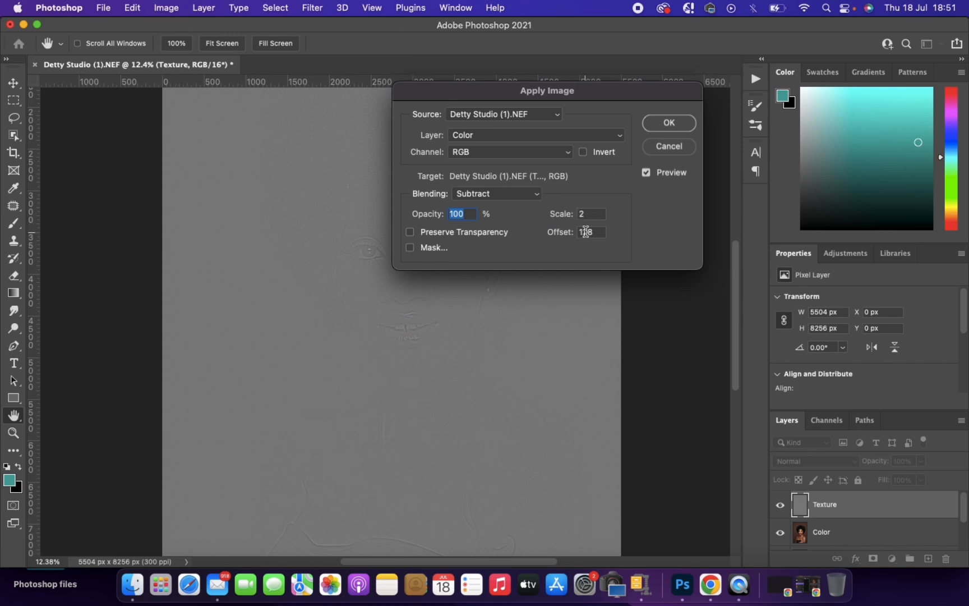
click(660, 125)
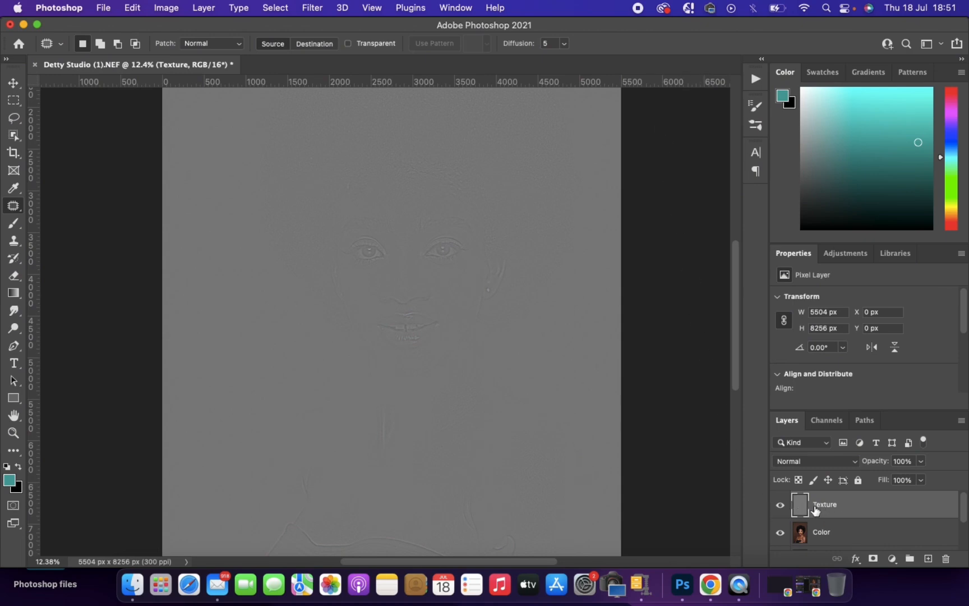
Step: Set the Texture layer's blend mode to Linear Light
click(816, 462)
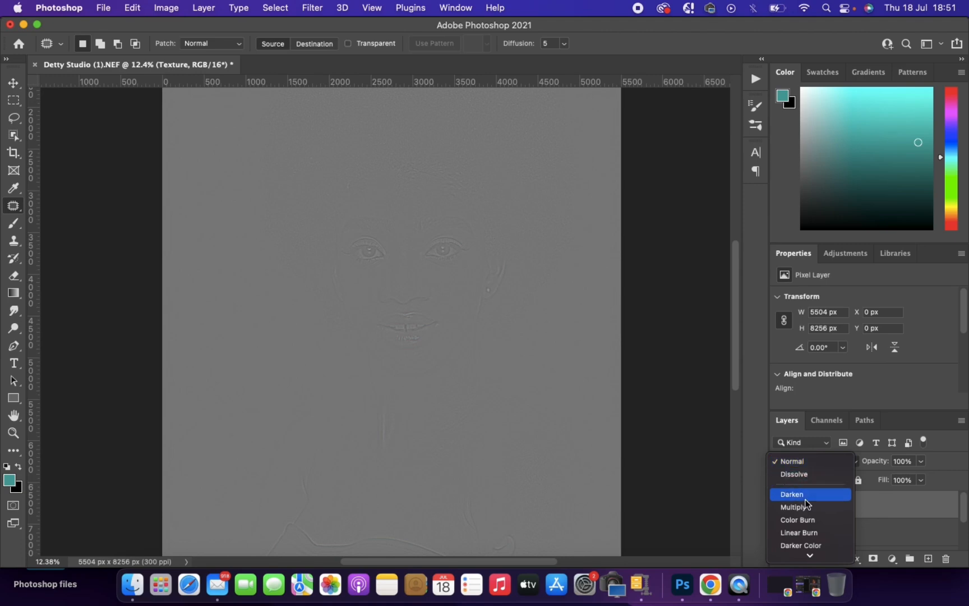
scroll(807, 500, down, 5)
scroll(806, 501, down, 2)
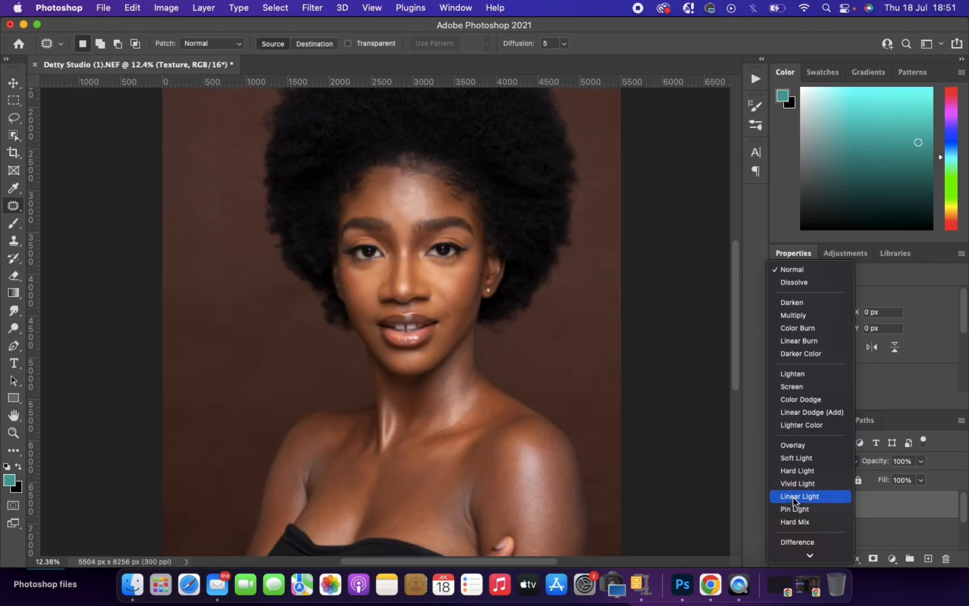
click(792, 497)
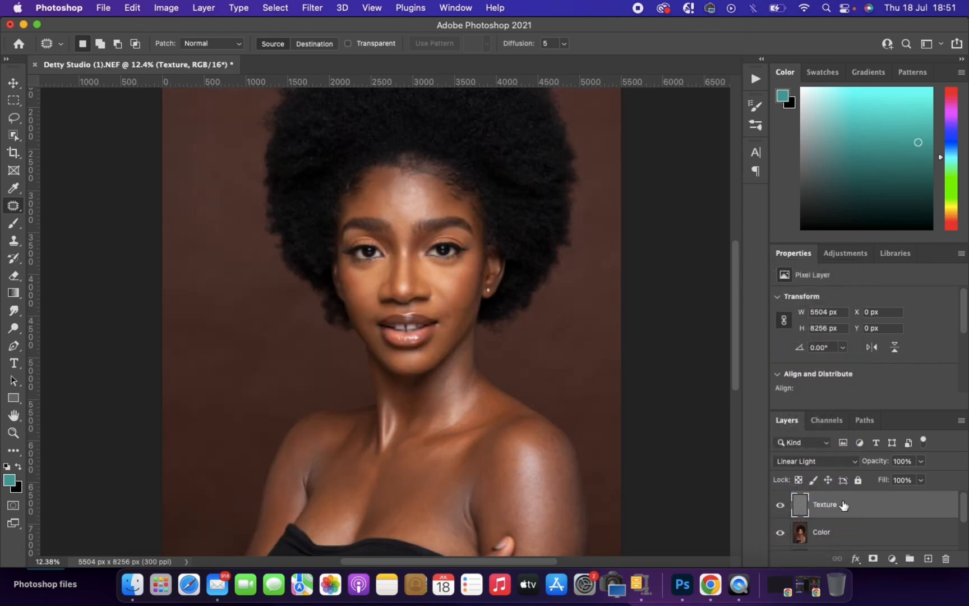
Step: Hide and show the Texture and Color layers in turn to examine what each contributes to the portrait
scroll(843, 505, down, 2)
scroll(843, 505, up, 1)
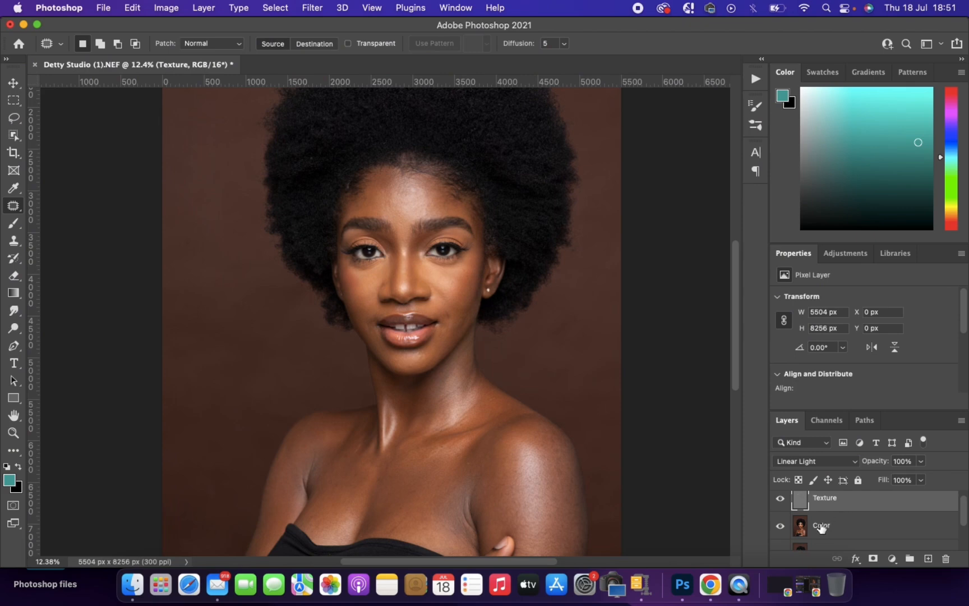
click(781, 499)
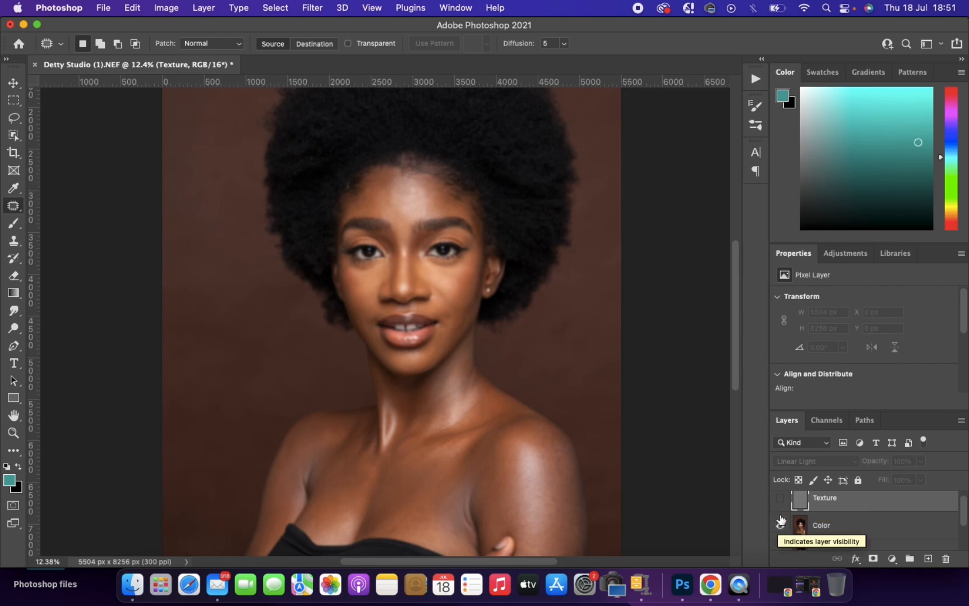
click(780, 498)
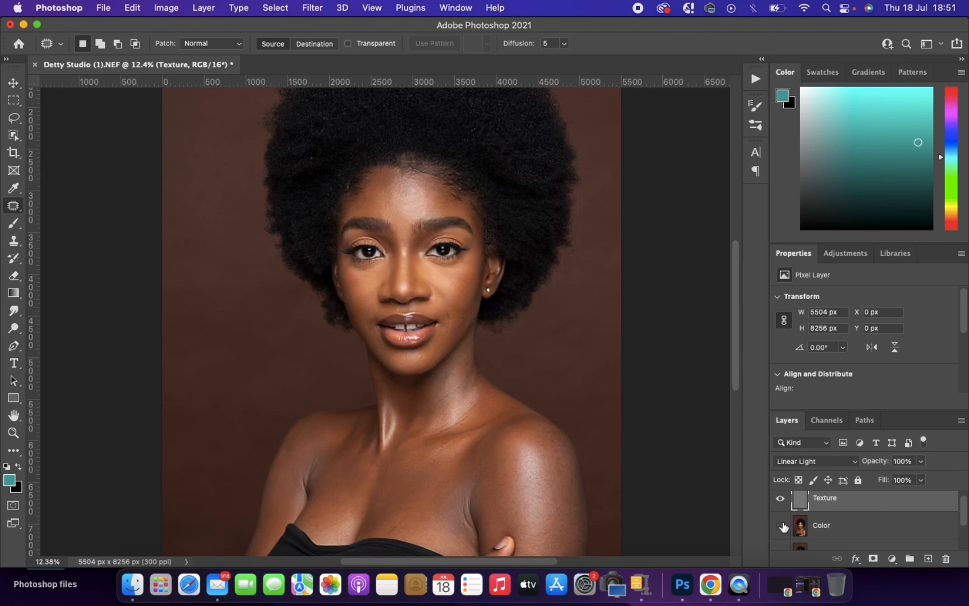
click(780, 525)
click(781, 526)
click(780, 498)
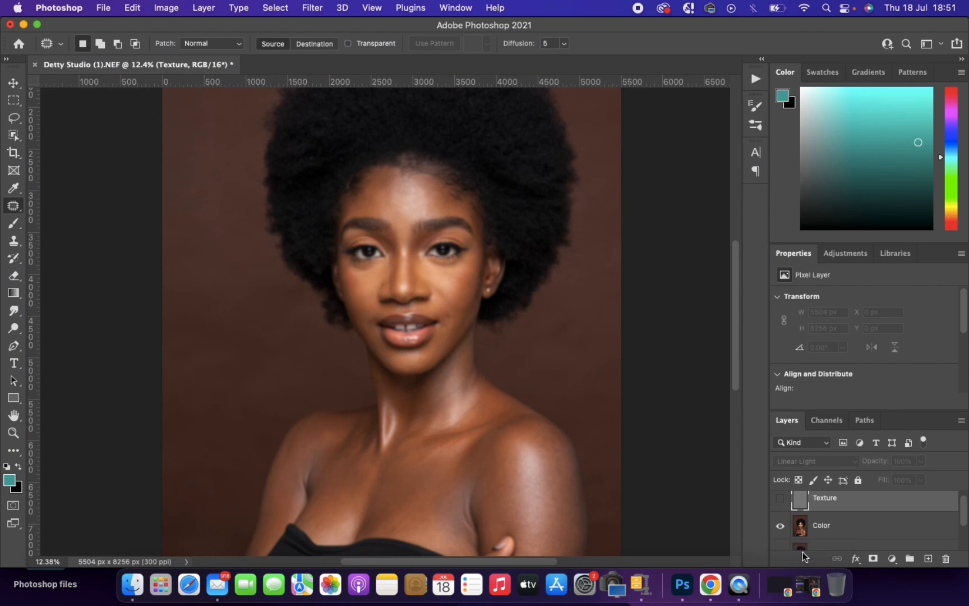
click(780, 499)
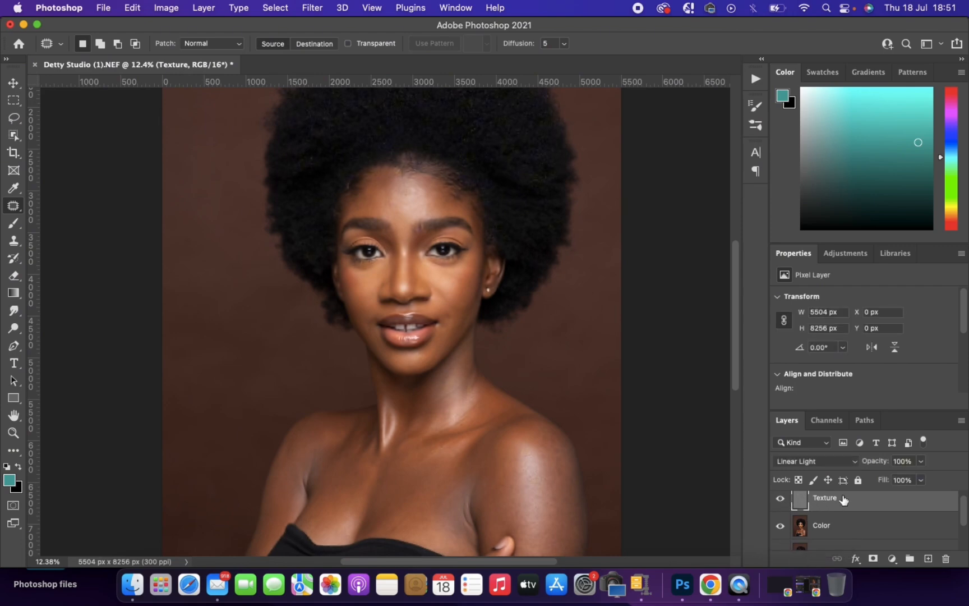
Step: Group the Texture and Color layers and name the group "Frequency seperation"
shift+click(847, 529)
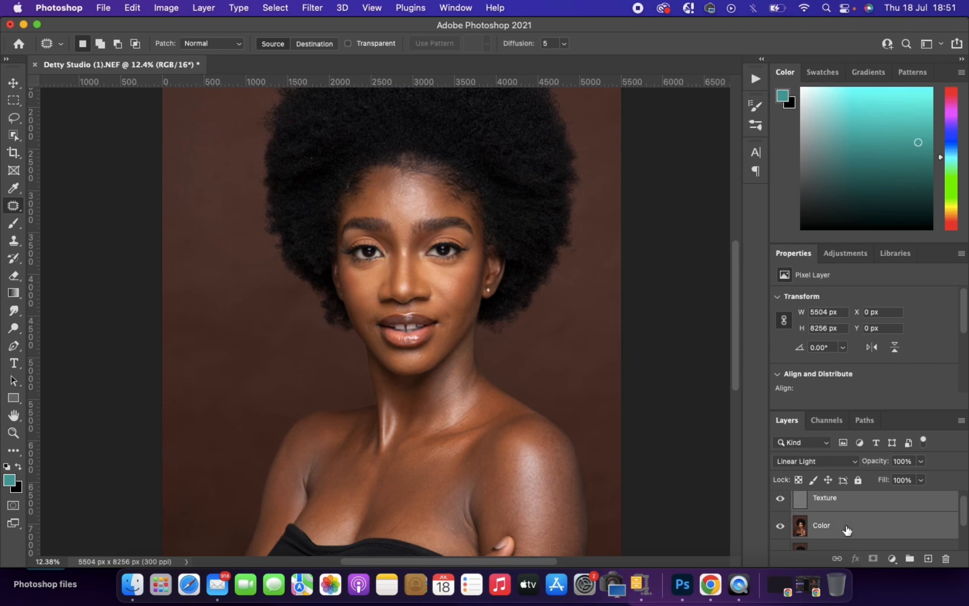
key(super+g)
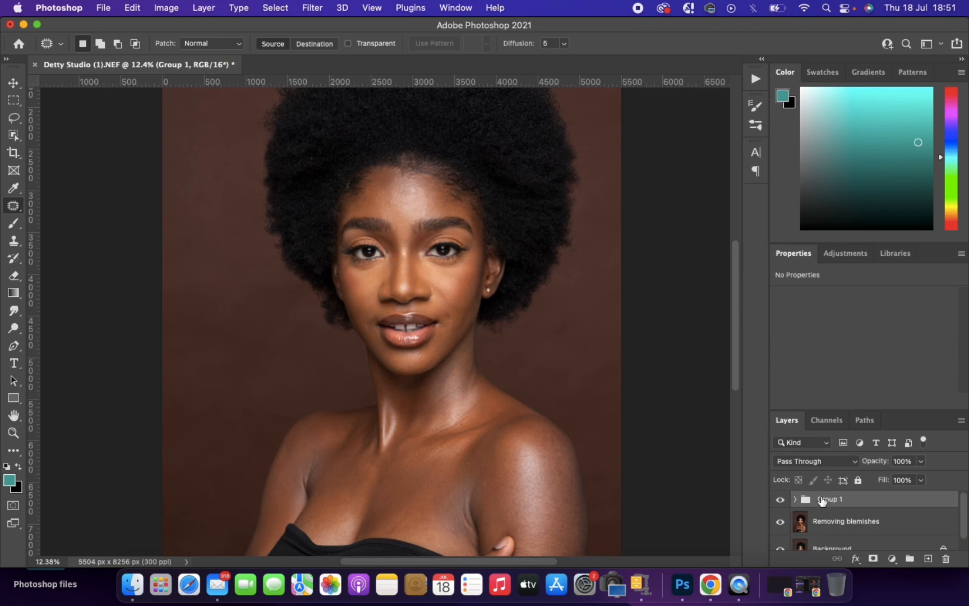
double_click(822, 498)
text(Fr)
text(equency)
text( sepr)
text(ration)
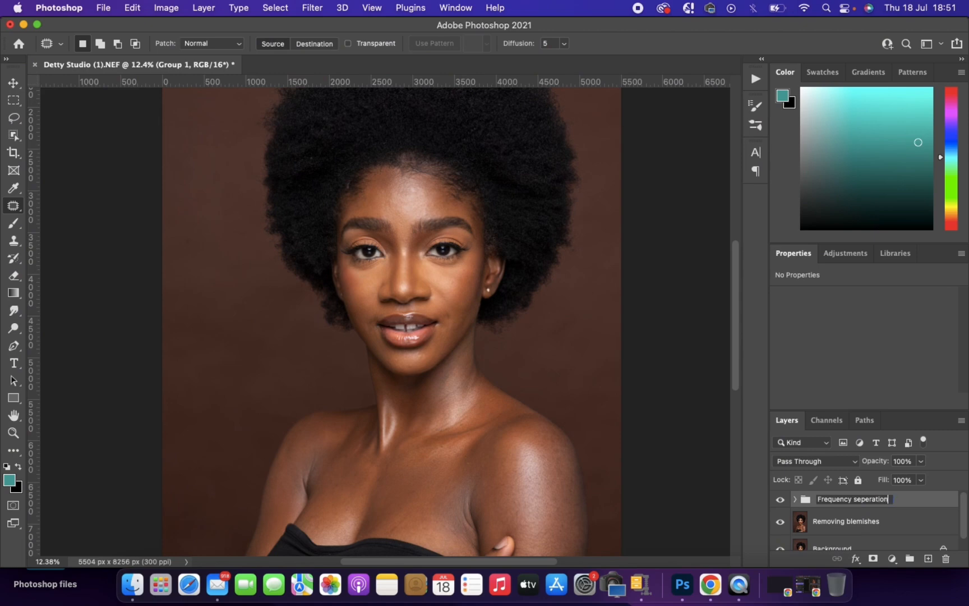
click(921, 498)
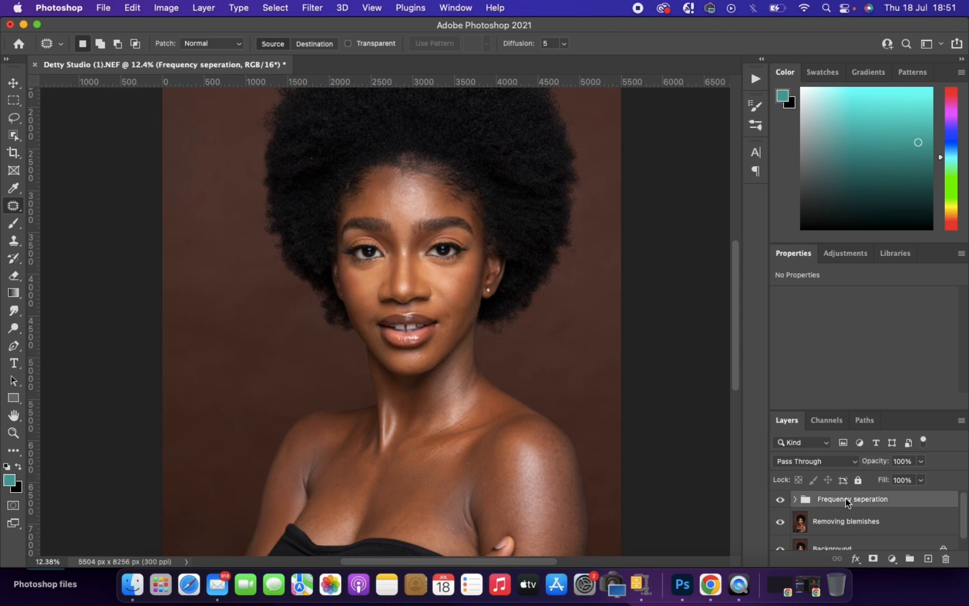
Step: Select the Color layer inside the Frequency seperation group and switch to the Mixer Brush tool for blending the facial skin
click(795, 500)
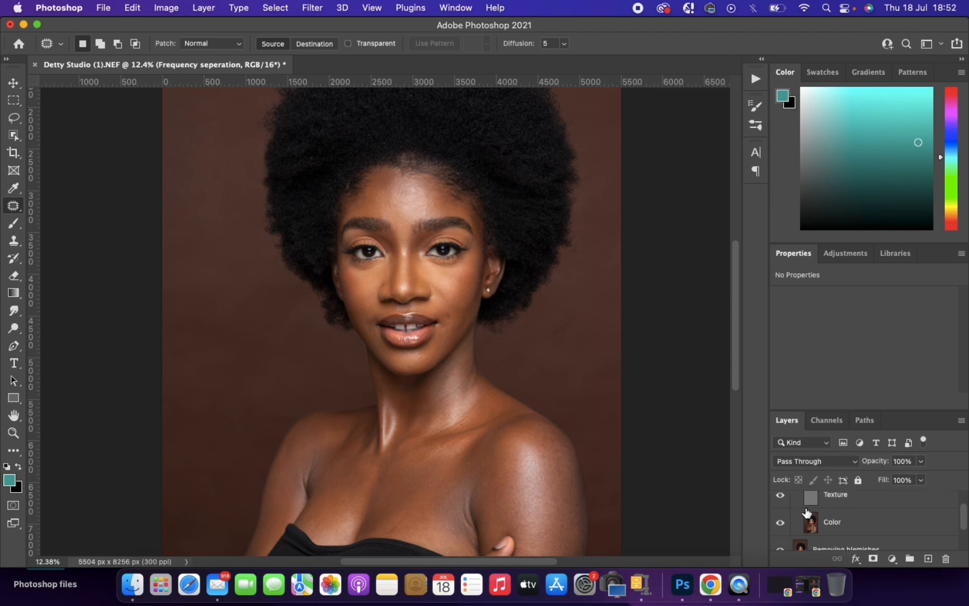
click(841, 525)
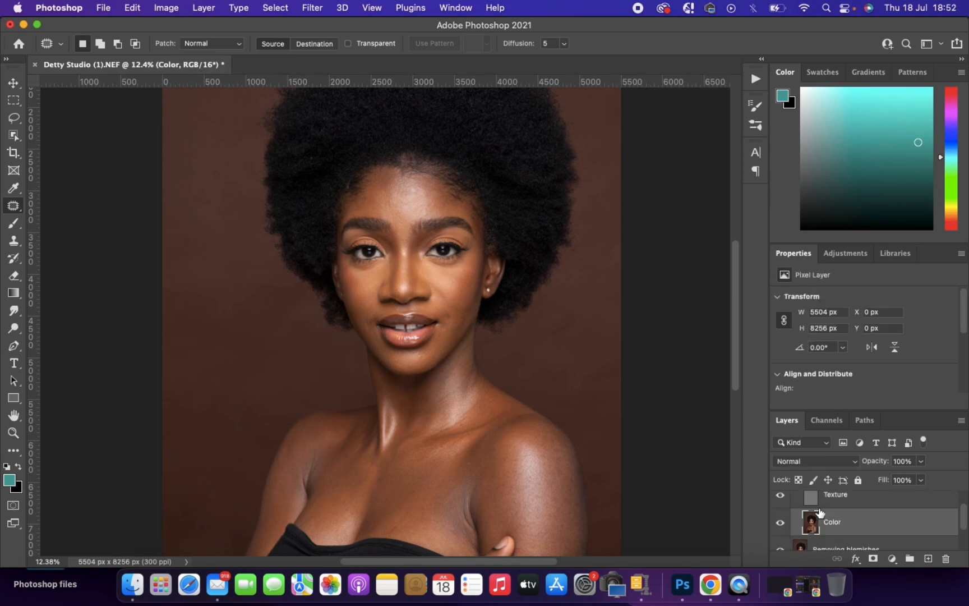
scroll(566, 459, up, 5)
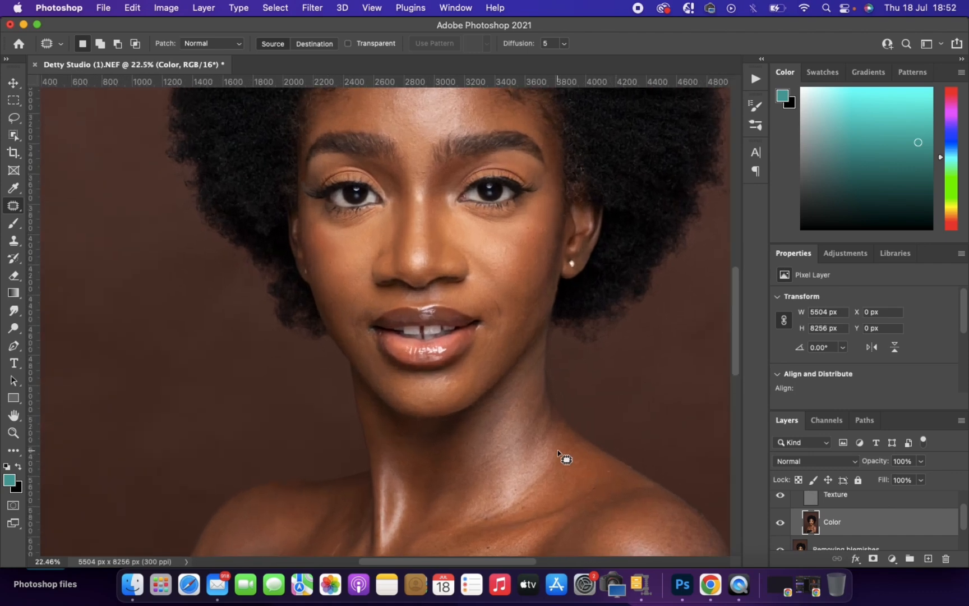
scroll(565, 459, up, 3)
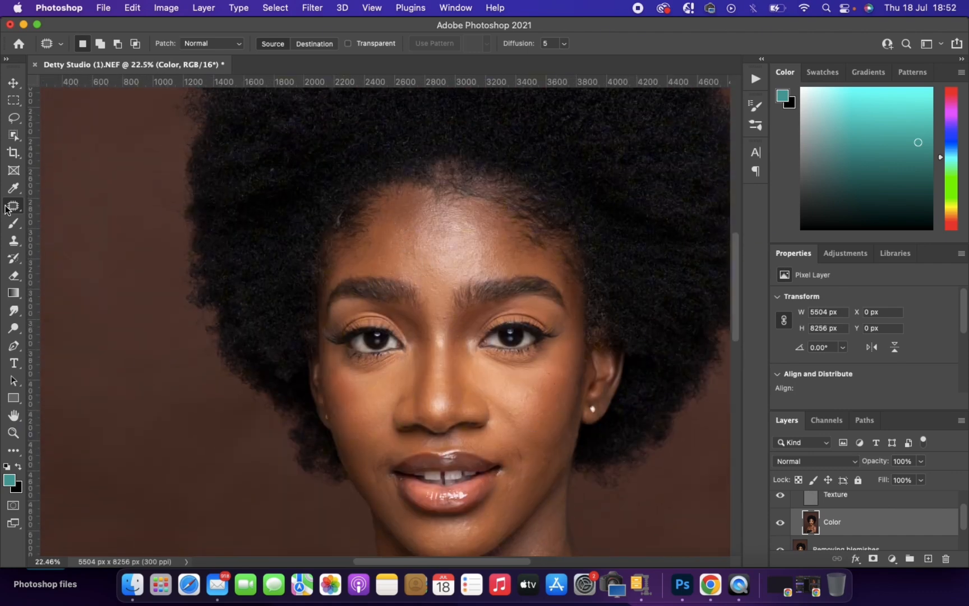
click(19, 224)
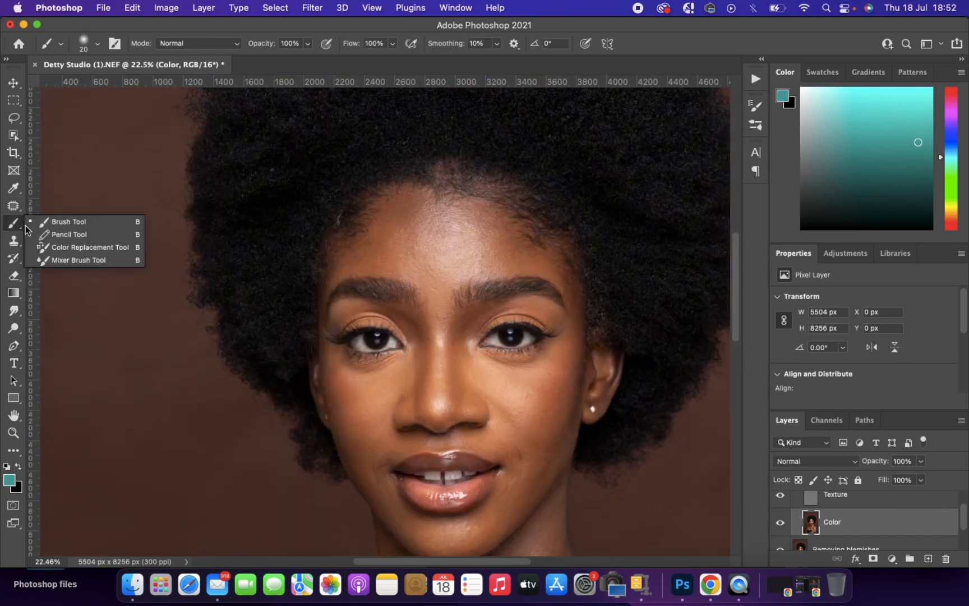
click(64, 260)
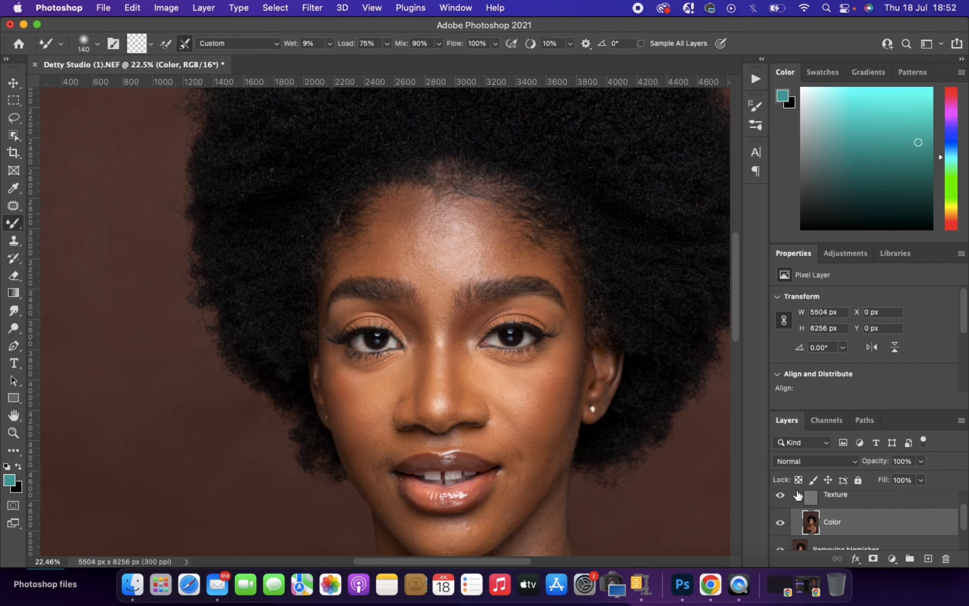
Step: Add a Black & White adjustment layer above the Frequency seperation group with Reds at -73 and Yellows at -5
scroll(819, 515, up, 1)
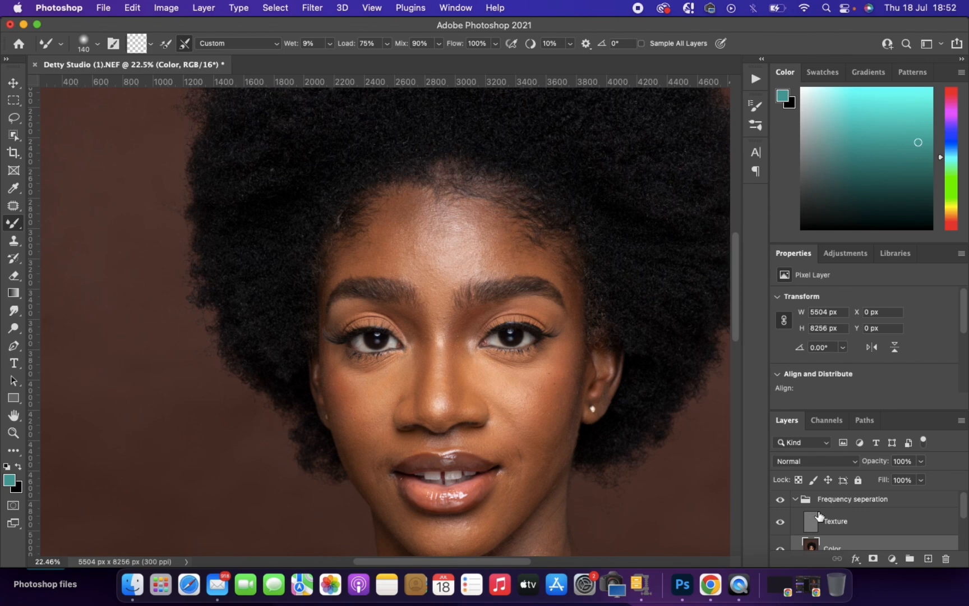
click(798, 499)
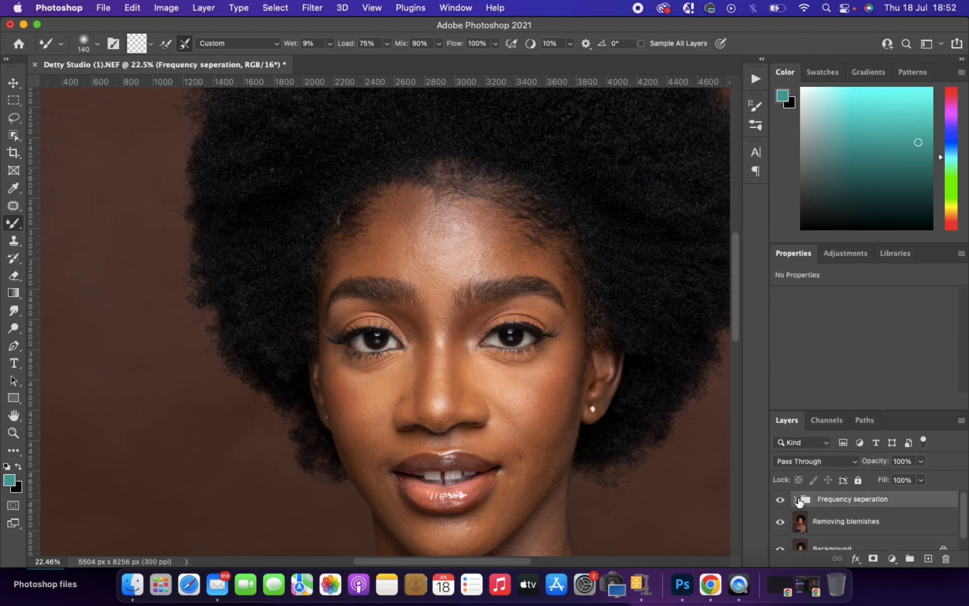
click(893, 559)
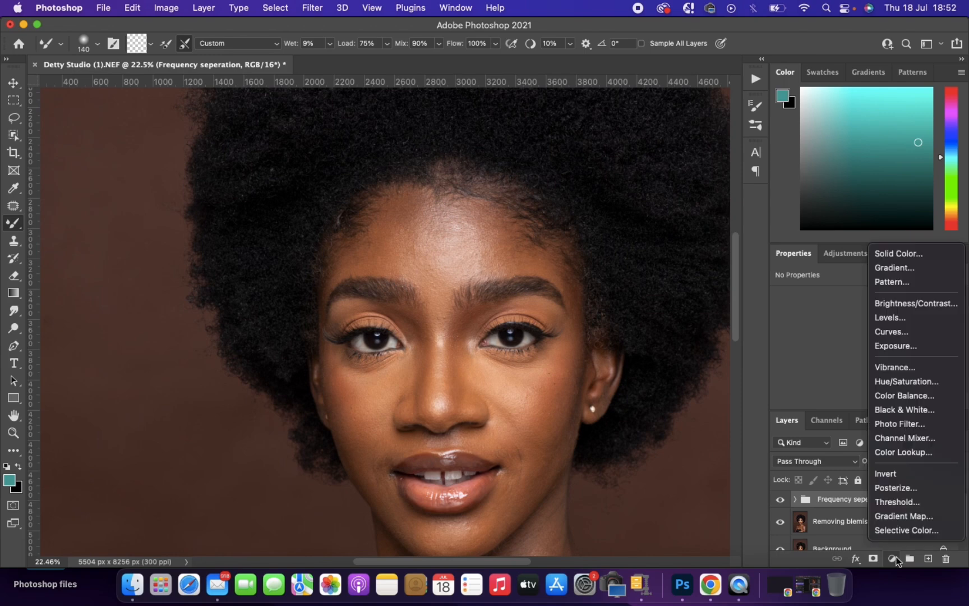
click(914, 411)
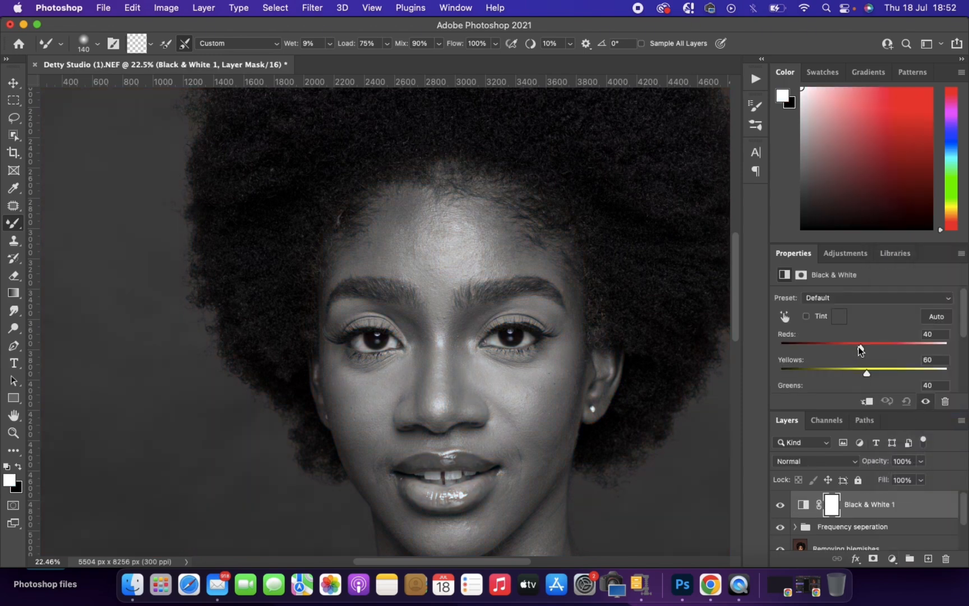
drag(859, 348, 821, 346)
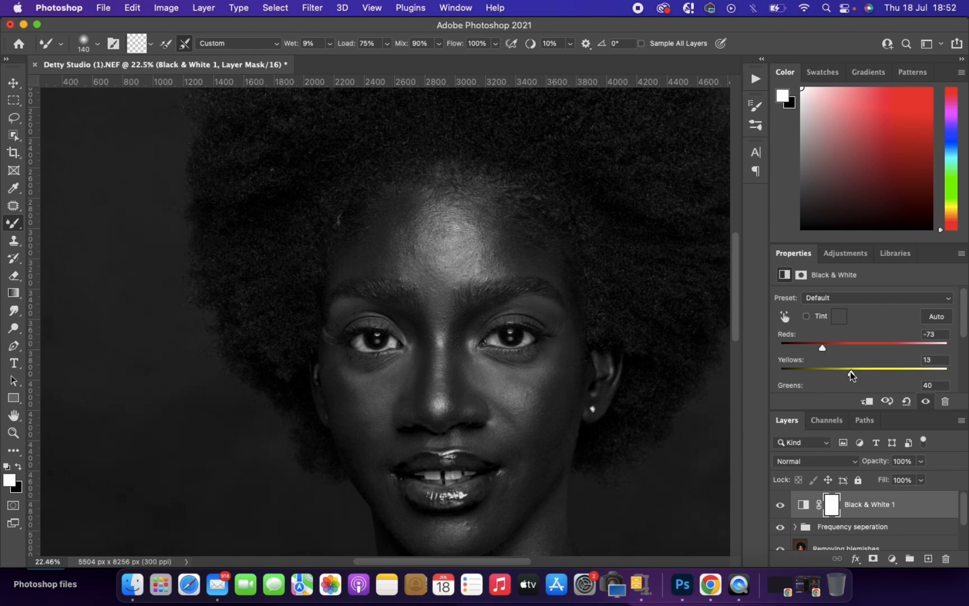
drag(848, 371, 845, 372)
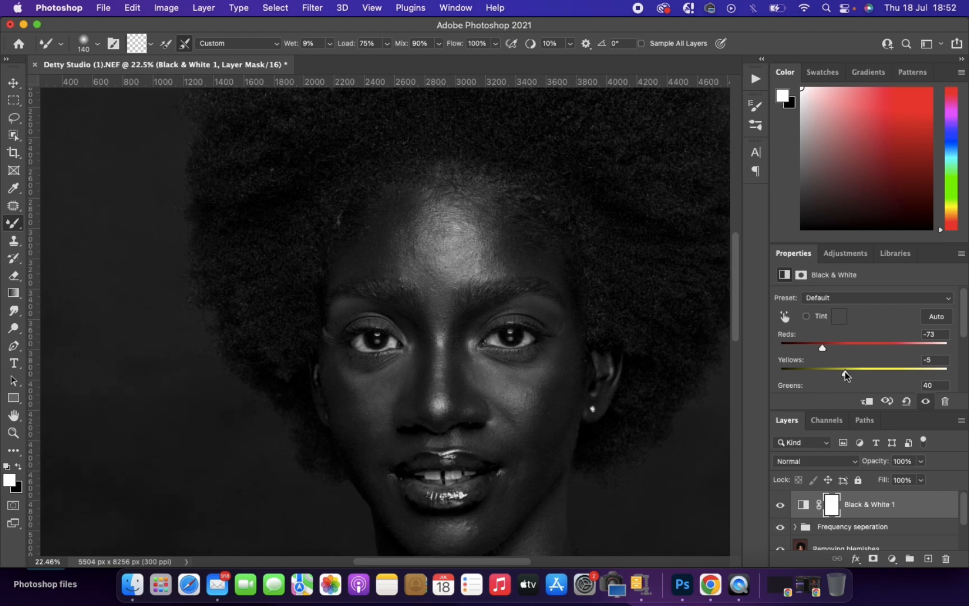
click(882, 508)
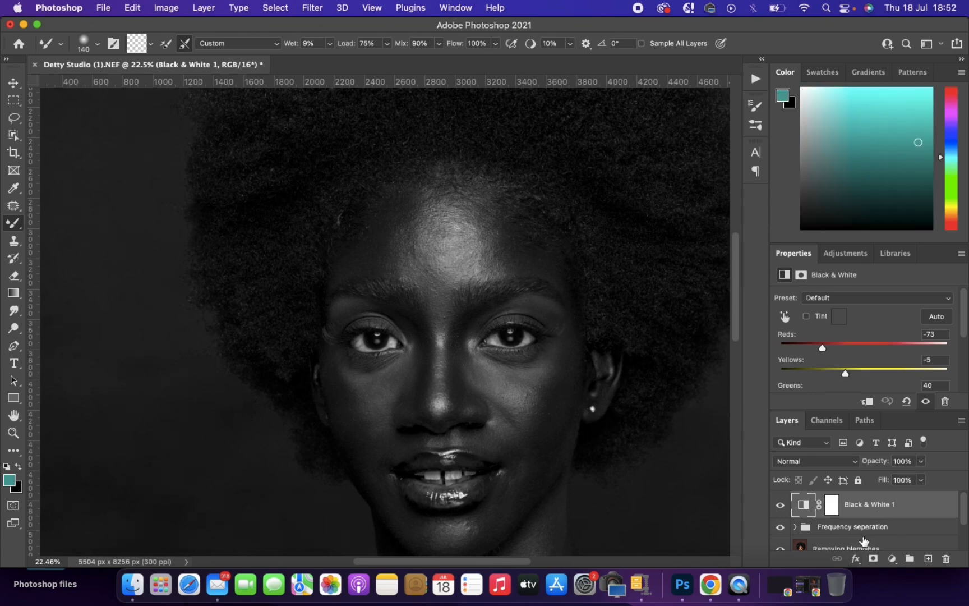
Step: Expand the Frequency seperation group and make its Color layer active for Mixer Brush blending
click(795, 529)
click(796, 527)
scroll(800, 528, down, 3)
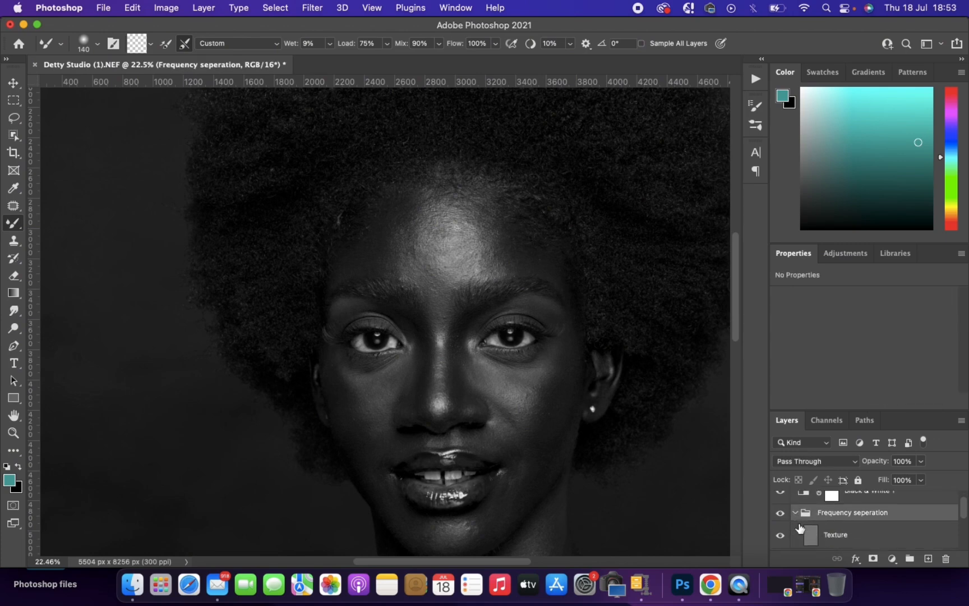
click(809, 527)
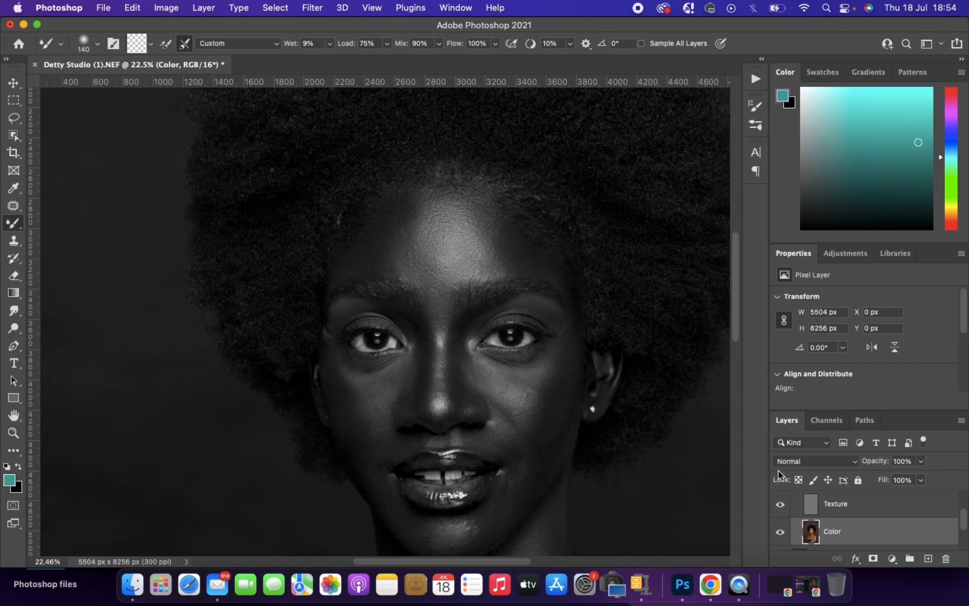
Step: Toggle the Black & White layer to compare the skin tones in colour and monochrome, and leave it hidden
scroll(778, 530, up, 2)
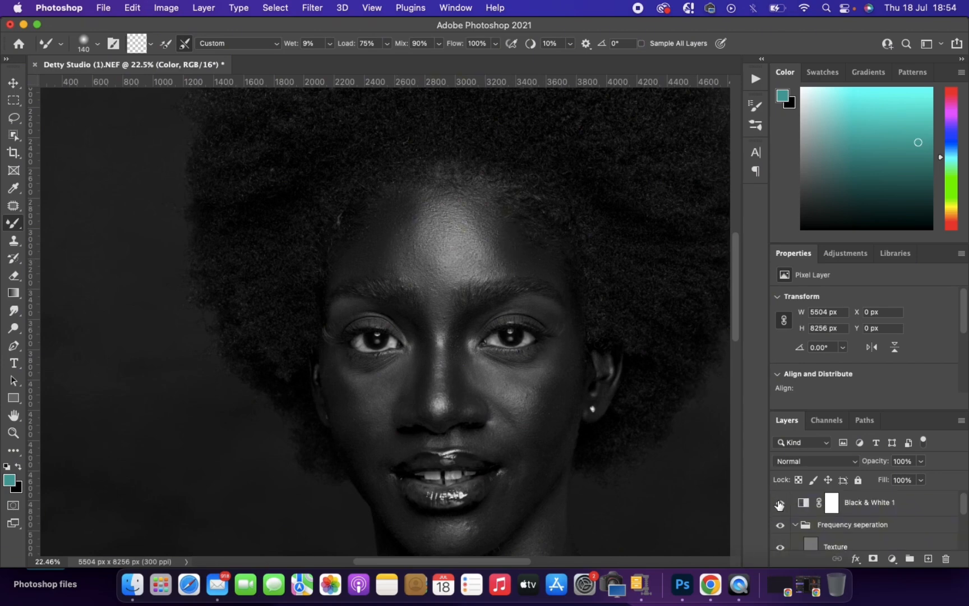
click(780, 503)
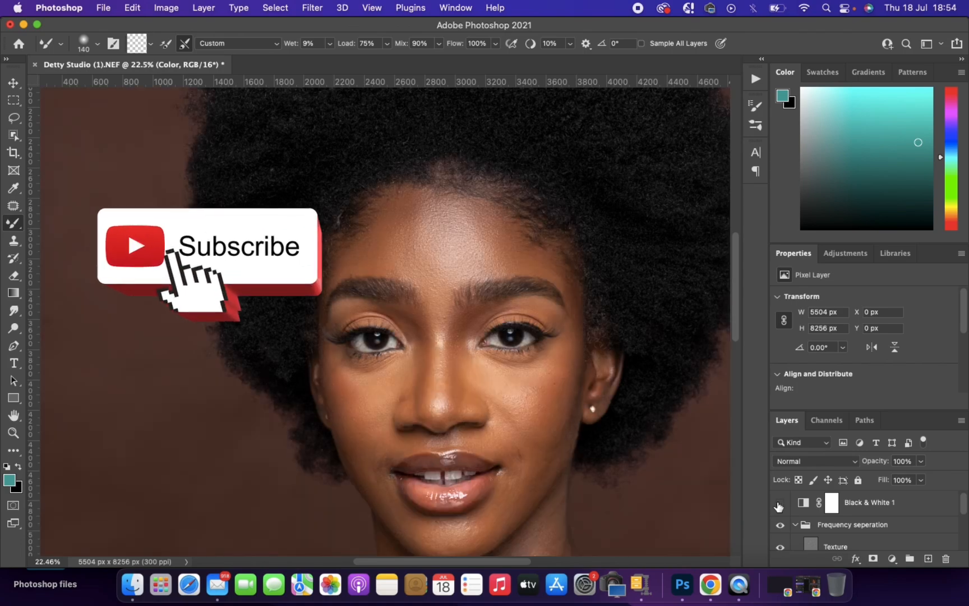
click(778, 505)
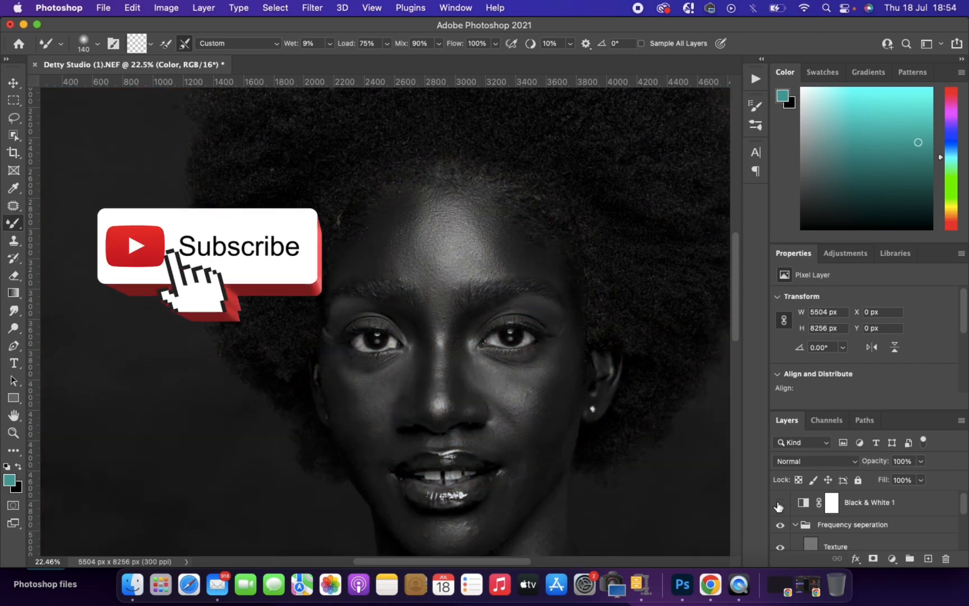
click(778, 505)
scroll(785, 516, down, 2)
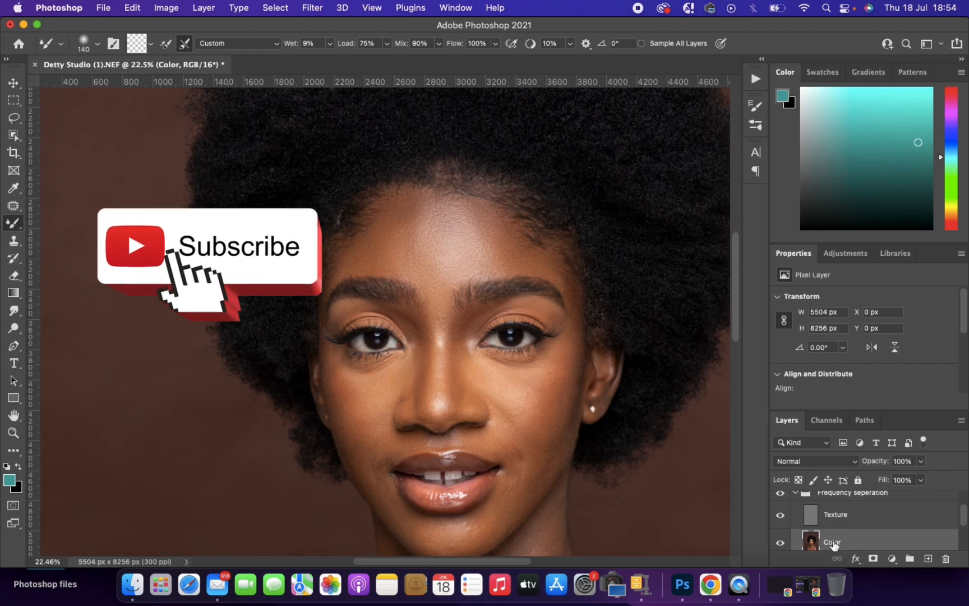
scroll(833, 538, down, 2)
scroll(836, 525, up, 1)
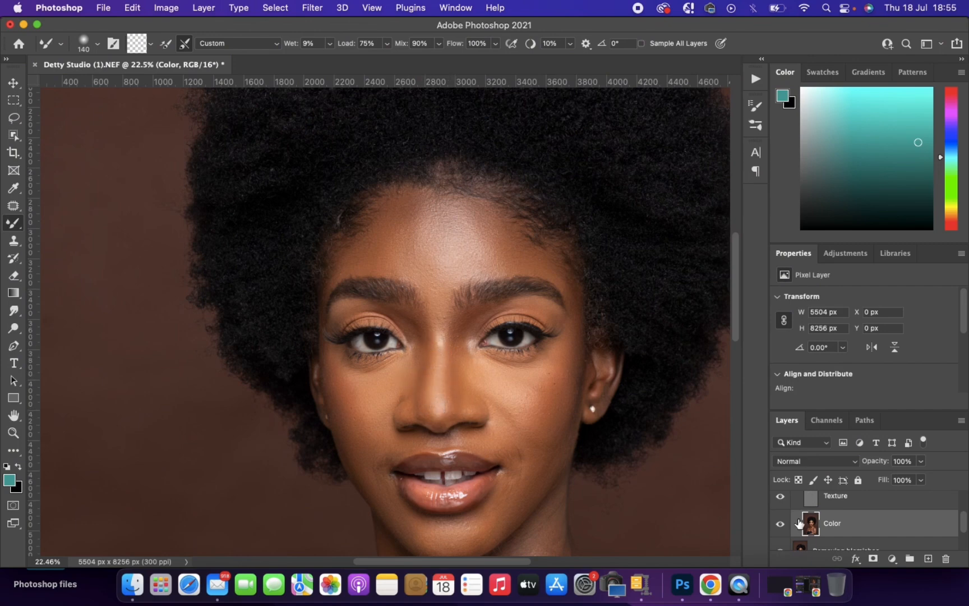
Step: Hide and show the Frequency seperation group repeatedly to compare the facial skin before and after blending
scroll(788, 524, down, 1)
scroll(781, 519, up, 3)
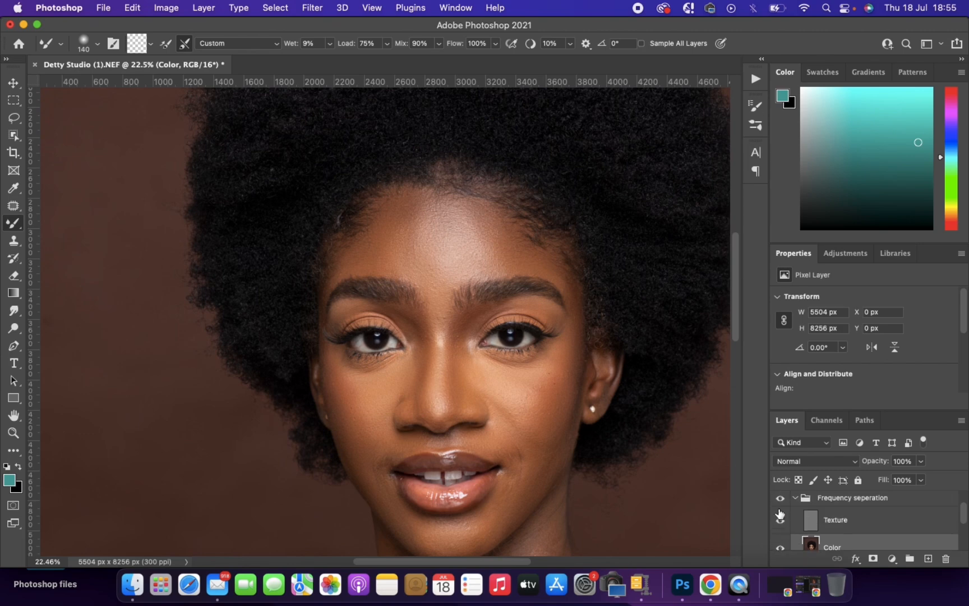
click(778, 503)
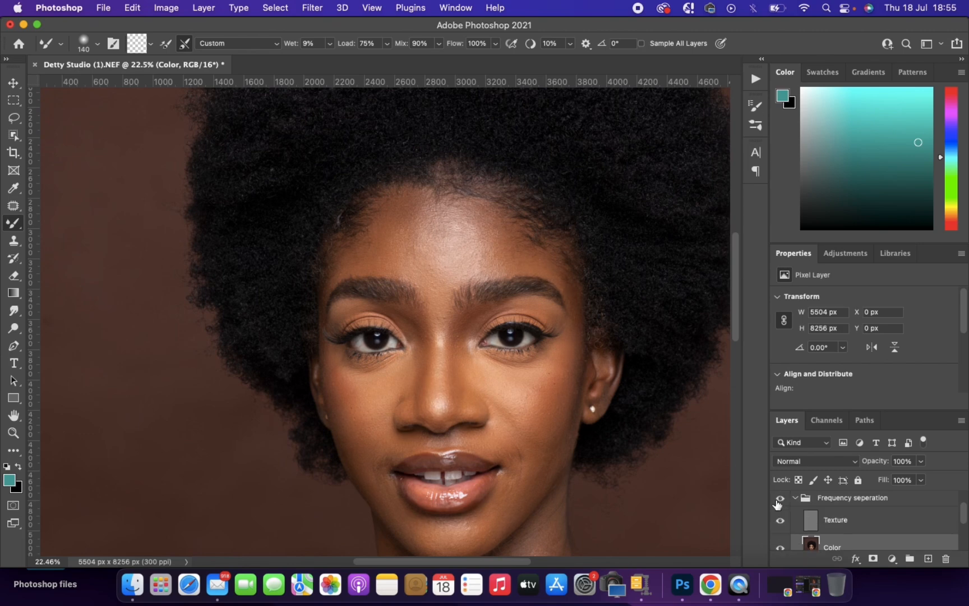
click(777, 503)
click(777, 503)
click(777, 503)
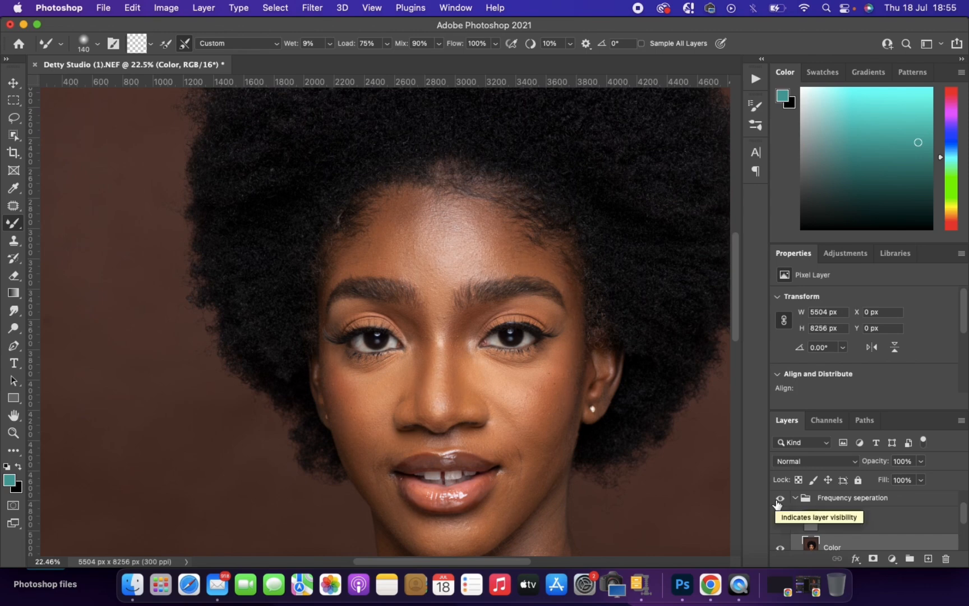
click(777, 504)
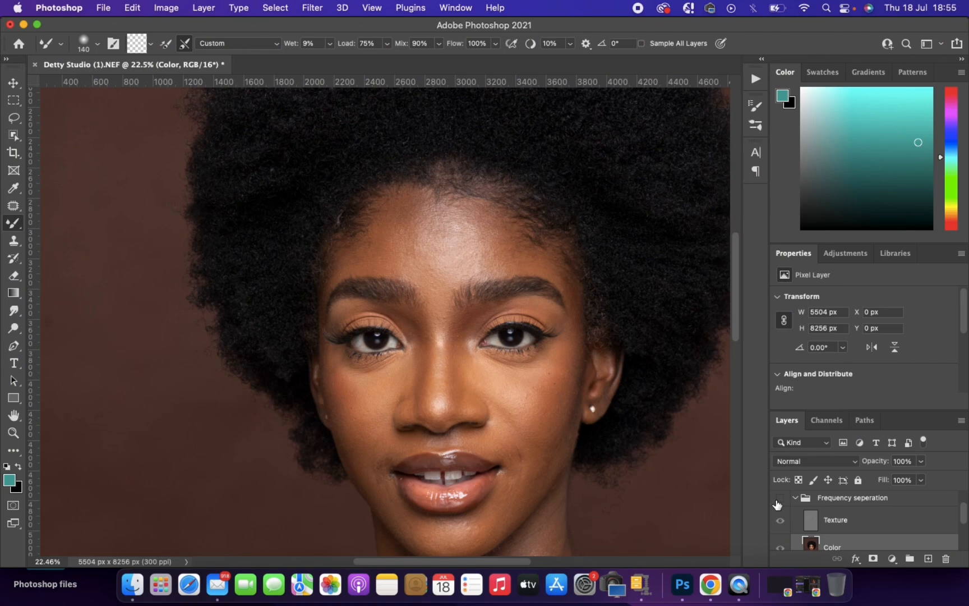
click(777, 504)
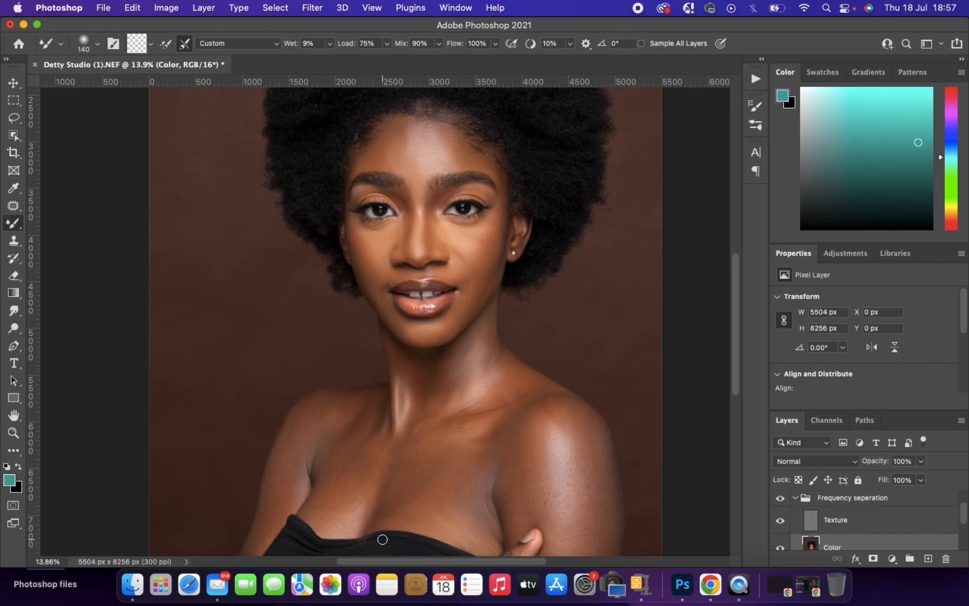
Step: Try a Mixer Brush stroke across the upper edge of the black dress and undo it
mouse_move(394, 550)
mouse_down()
mouse_move(386, 530)
mouse_move(401, 498)
mouse_up()
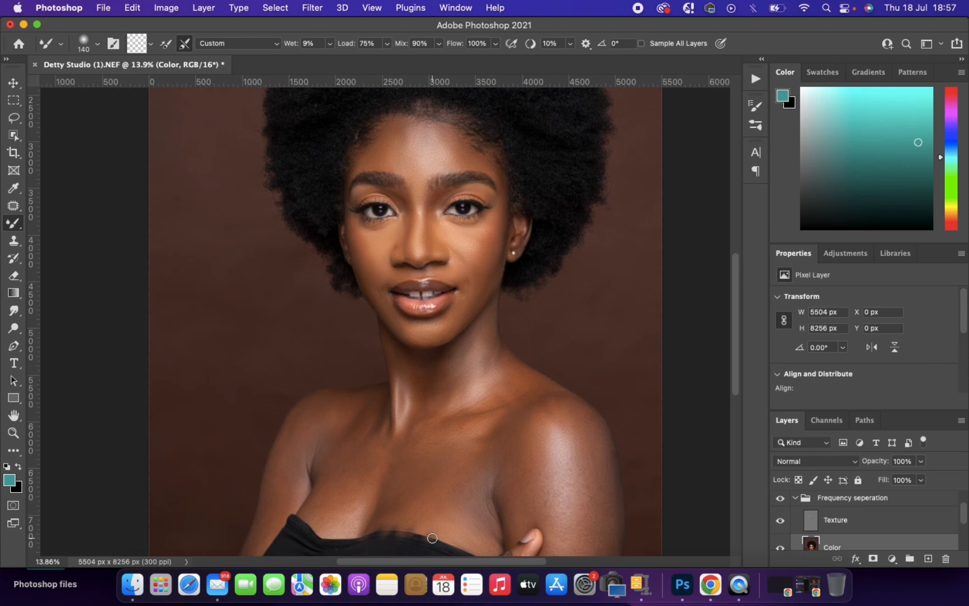
key(super+z)
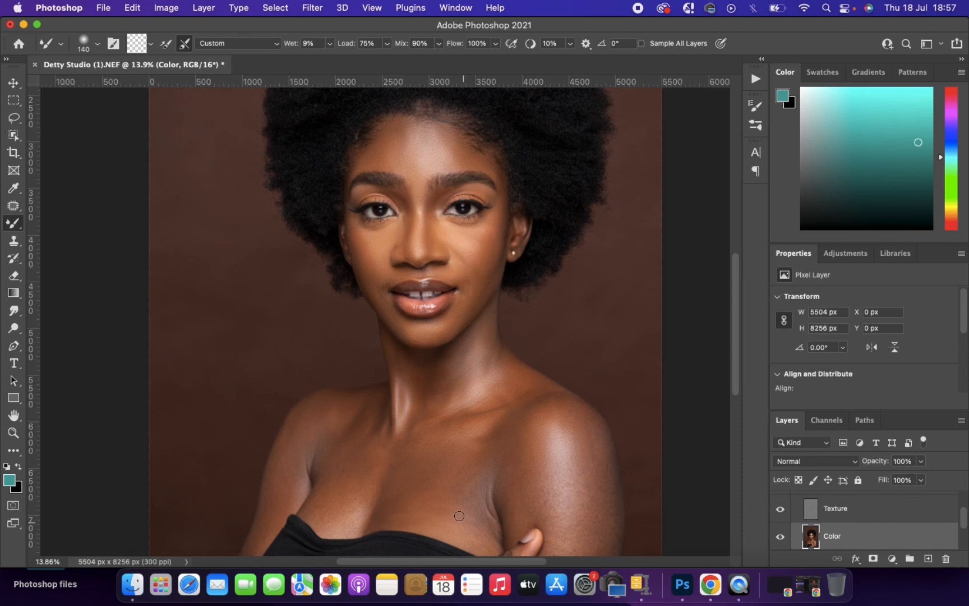
Step: Enlarge the Mixer Brush to 500 px and blend the skin along the arm beside the dress on the Color layer
key(bracketright)
key(bracketright)
key(bracketright)
key(bracketright)
key(bracketright)
key(bracketright)
key(bracketright)
mouse_move(299, 507)
mouse_down()
mouse_move(274, 511)
mouse_move(345, 514)
mouse_move(343, 505)
mouse_move(362, 521)
mouse_move(347, 526)
mouse_move(358, 518)
mouse_move(323, 511)
mouse_move(356, 469)
mouse_move(316, 480)
mouse_move(325, 515)
mouse_move(344, 526)
mouse_move(343, 459)
mouse_move(316, 399)
mouse_move(315, 443)
mouse_move(240, 550)
mouse_up()
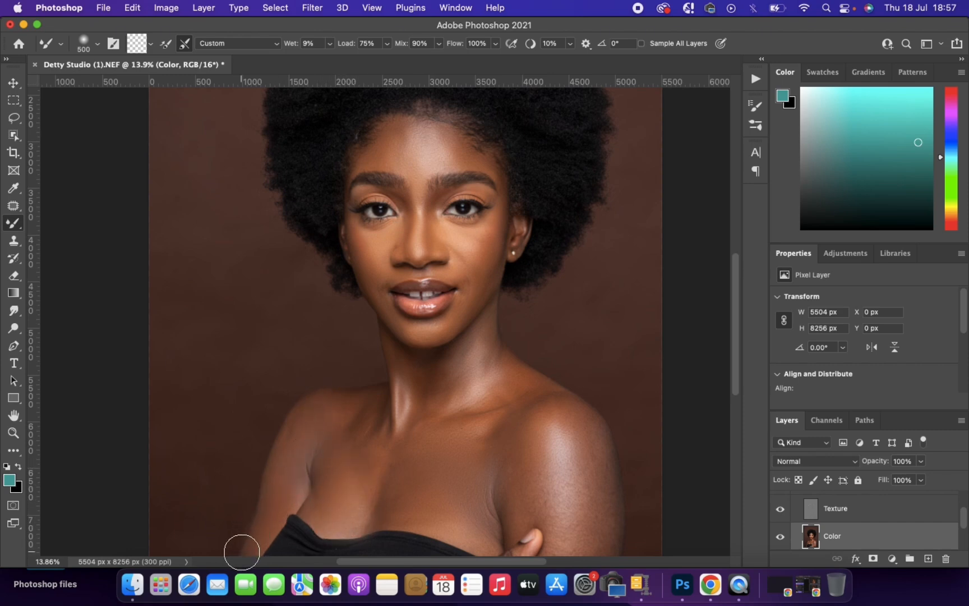
Step: Reduce the Mixer Brush size to 108 px for finer blending on the chest and shoulder
click(95, 46)
drag(152, 87, 120, 86)
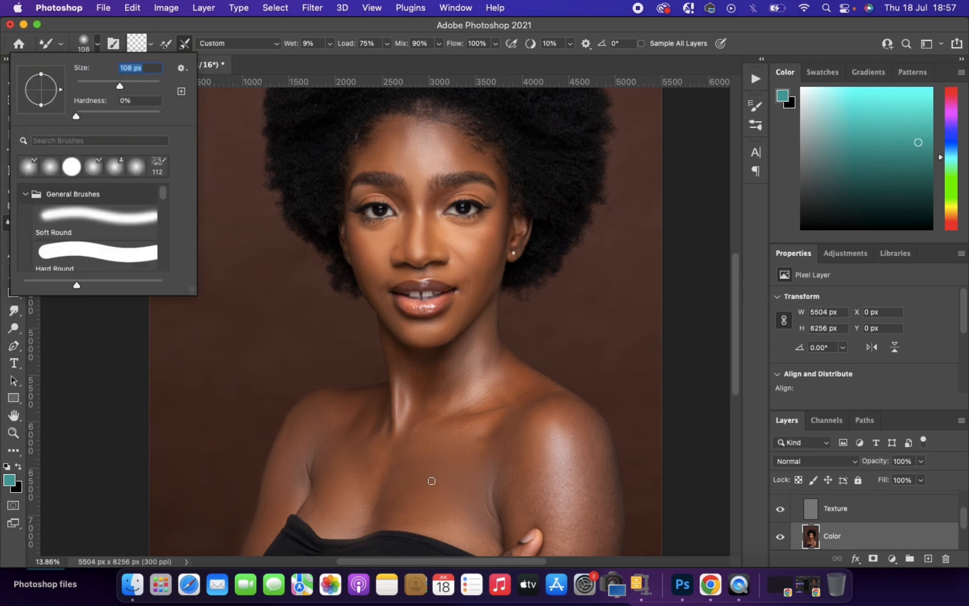
click(432, 480)
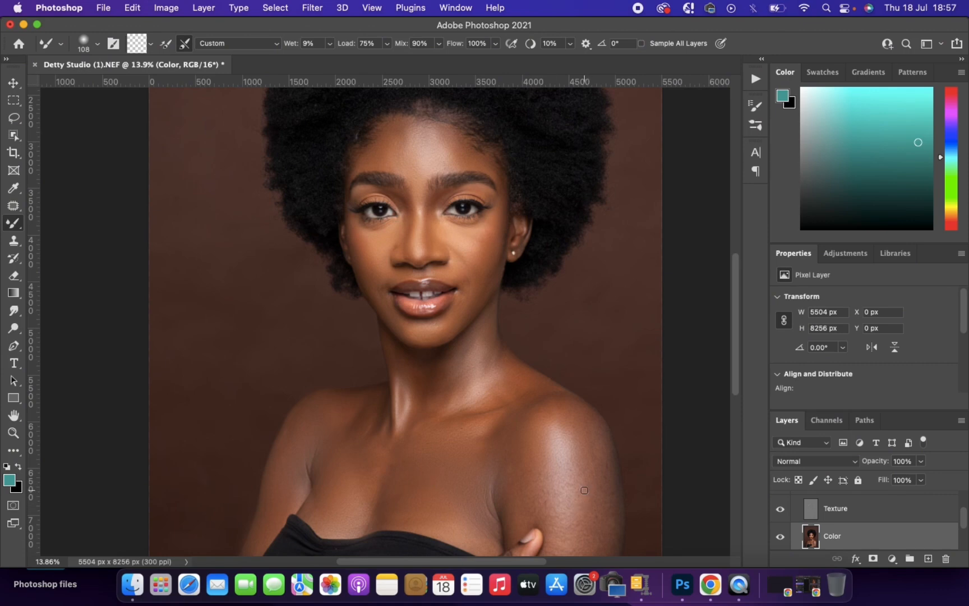
Step: Enlarge the Mixer Brush to 400 px for smoothing the skin of the shoulder and upper arm
key(bracketright)
key(bracketright)
key(bracketright)
key(bracketright)
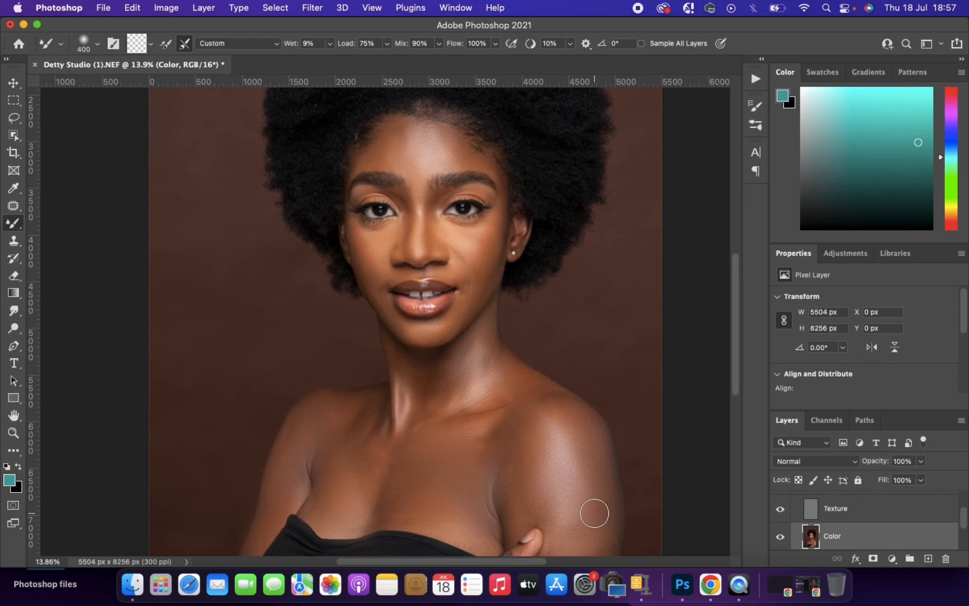
Step: Erase a small patch of chest skin just above the black dress on the Color layer with the 70 px Eraser
scroll(524, 453, down, 2)
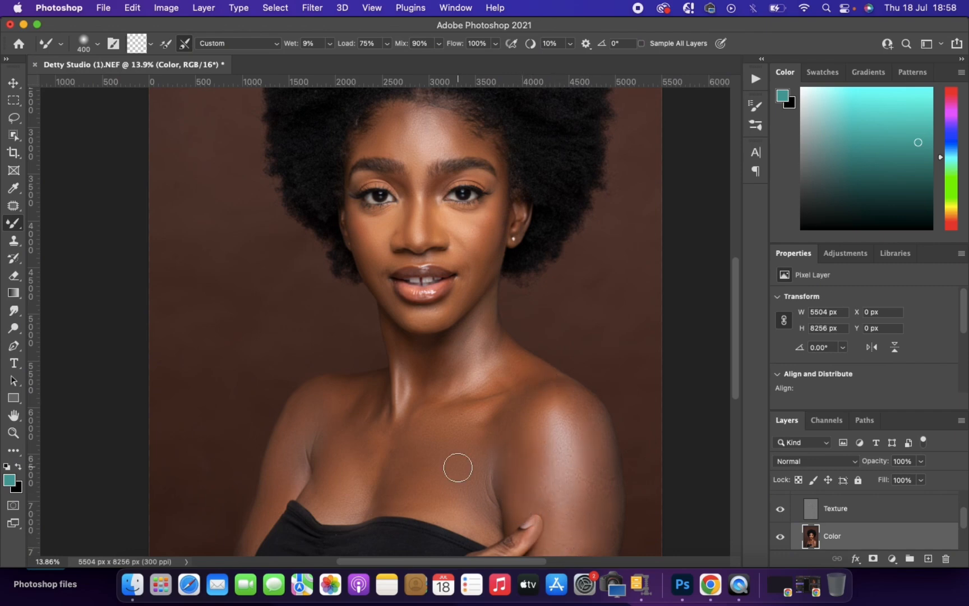
scroll(457, 466, down, 3)
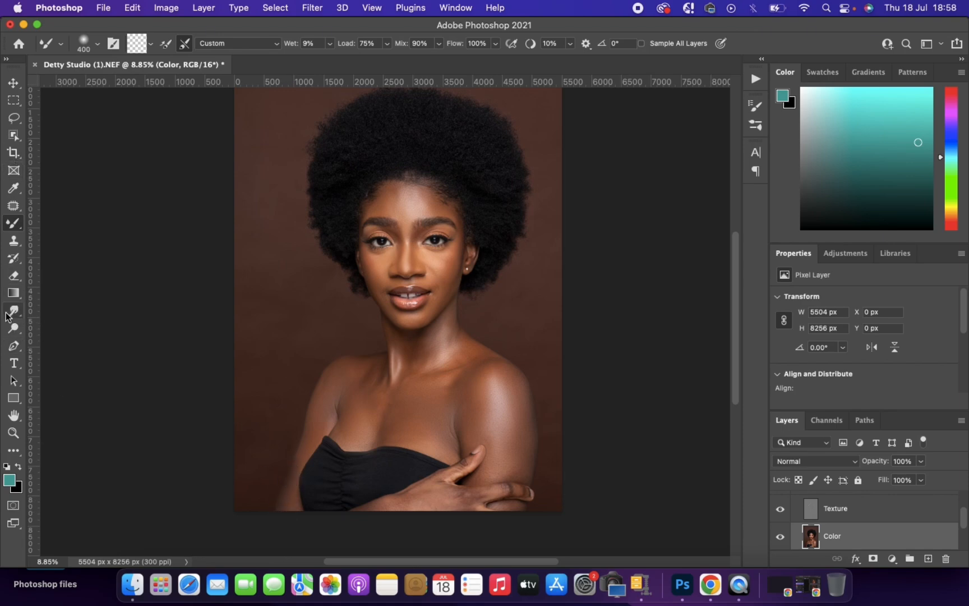
click(14, 277)
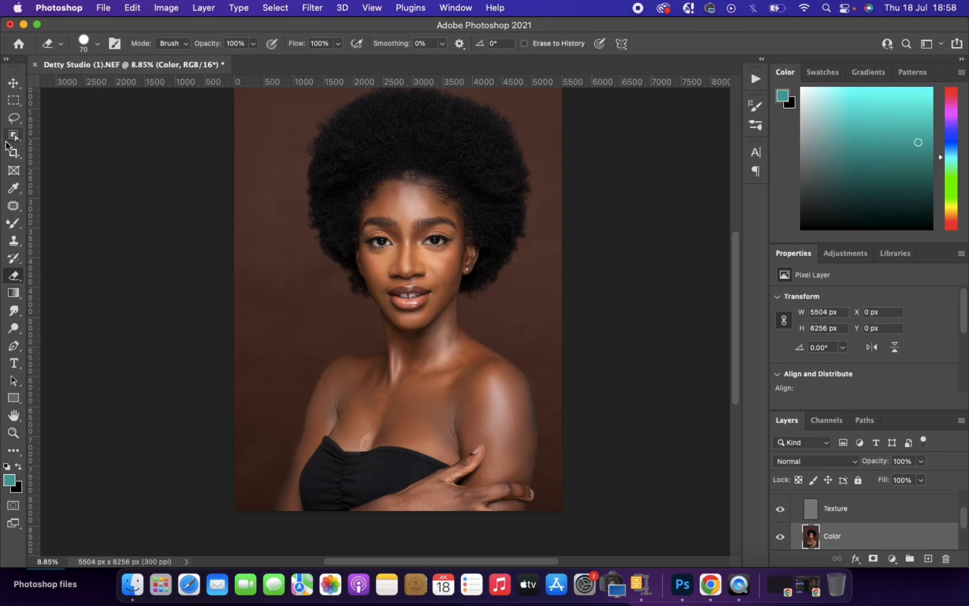
Step: Try blending the erased patch above the dress with the 400 px Mixer Brush and undo both strokes
click(13, 222)
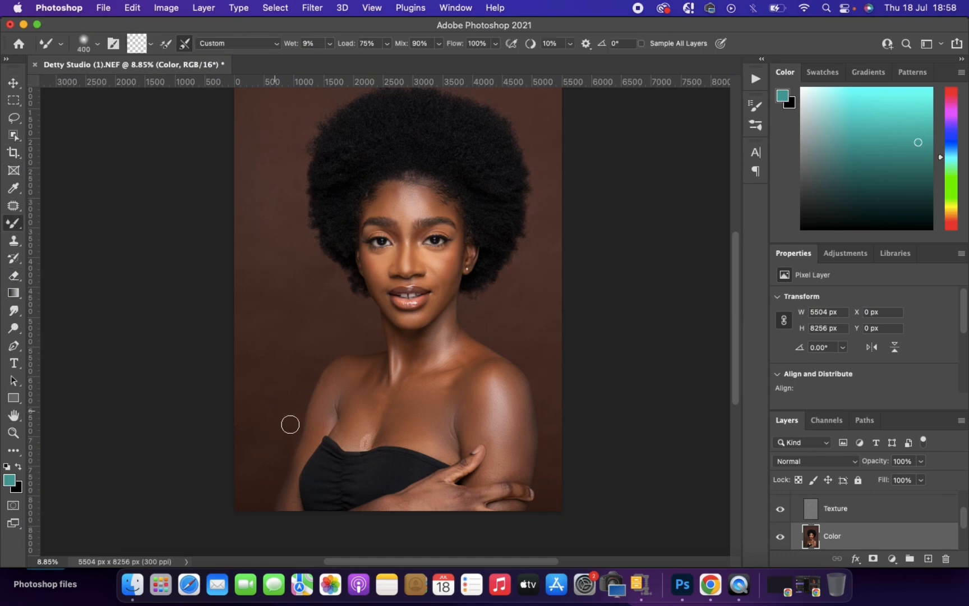
drag(358, 429, 360, 446)
drag(362, 446, 358, 444)
scroll(346, 388, up, 4)
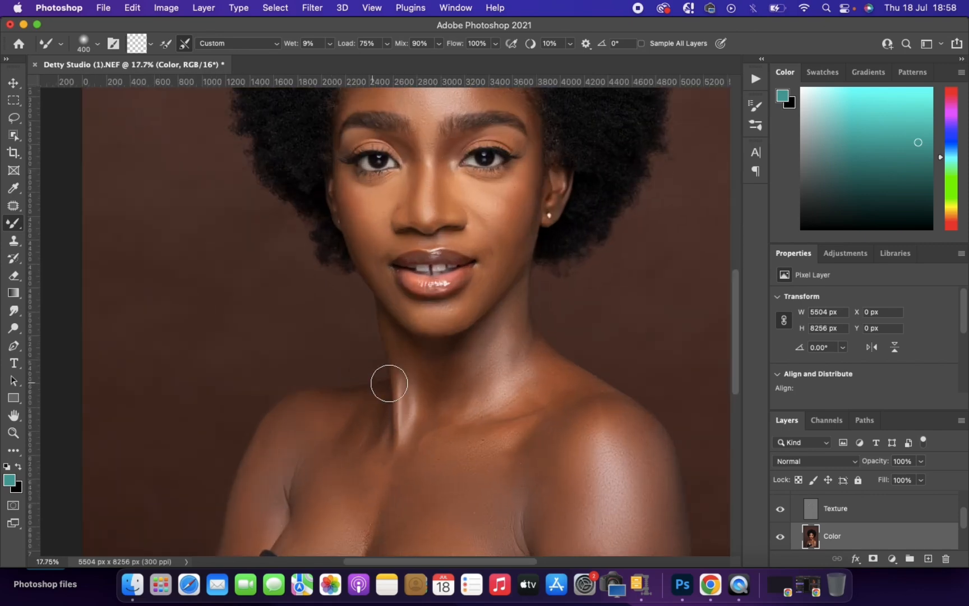
scroll(386, 457, down, 3)
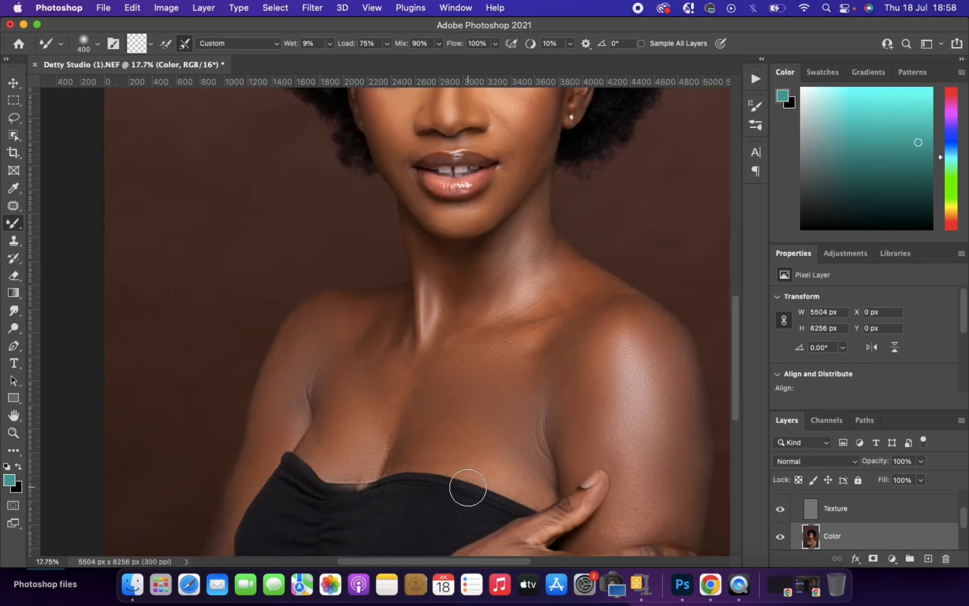
key(super+z)
key(super+z)
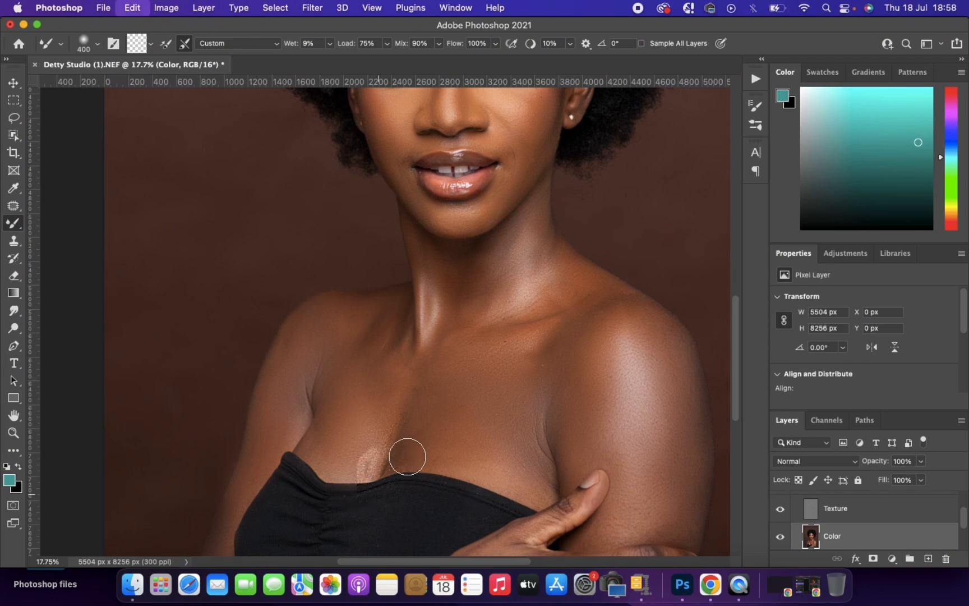
Step: Reduce the Mixer Brush to 200 px and blend the erased patch into the chest skin above the dress edge
drag(379, 453, 367, 459)
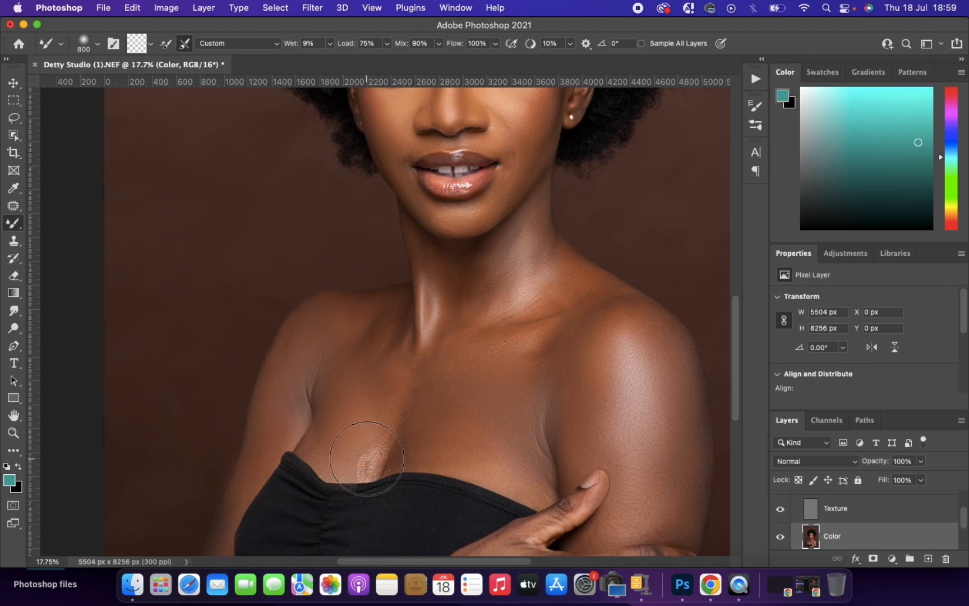
key(bracketleft)
key(bracketleft)
key(bracketleft)
mouse_move(369, 460)
mouse_down()
mouse_move(374, 453)
mouse_move(376, 465)
mouse_move(358, 472)
mouse_move(371, 478)
mouse_up()
scroll(435, 472, down, 4)
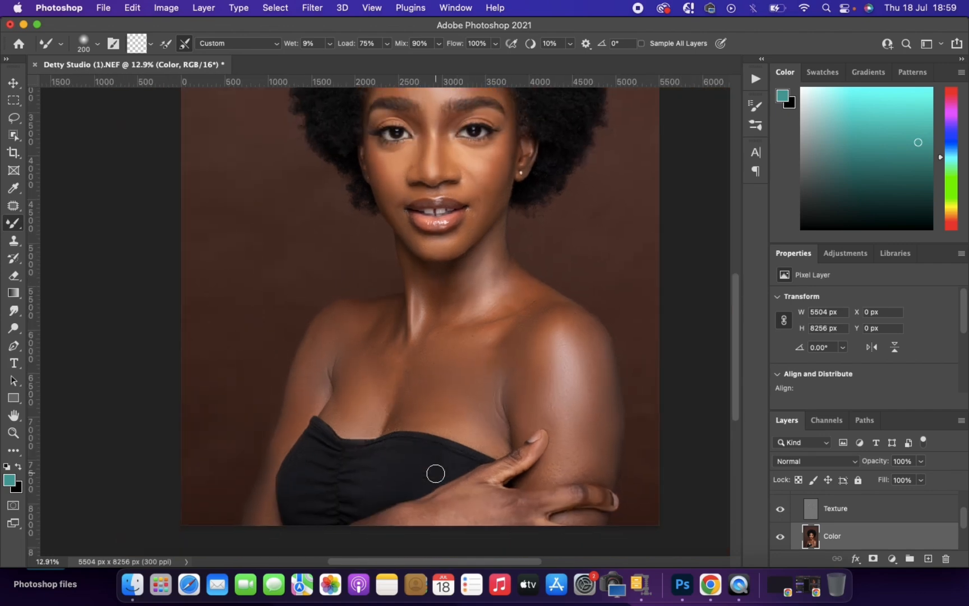
Step: Toggle the visibility of the Frequency seperation group to compare the portrait before and after skin smoothing
scroll(436, 474, up, 5)
scroll(435, 473, right, 2)
scroll(435, 473, down, 1)
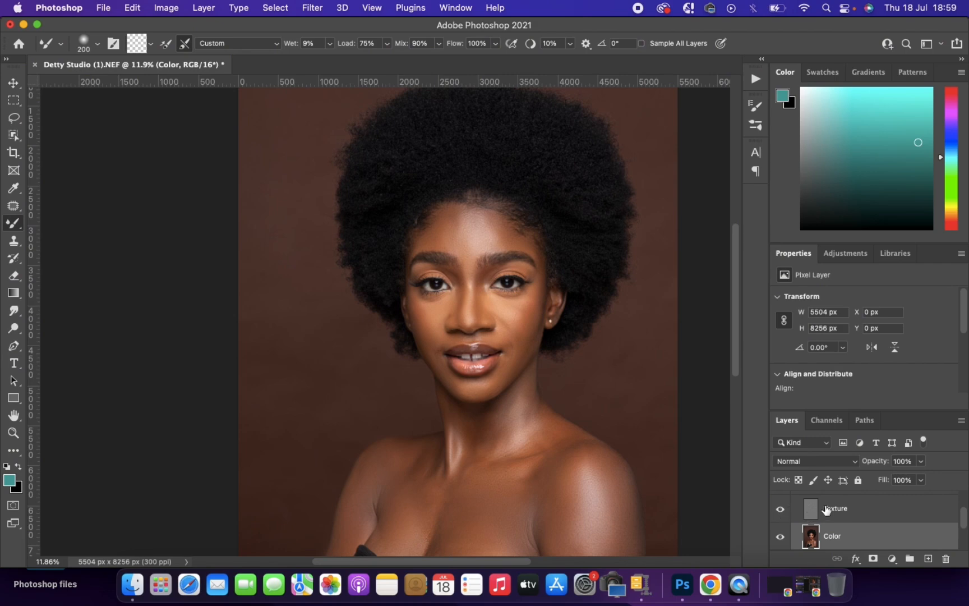
scroll(779, 512, up, 1)
click(781, 519)
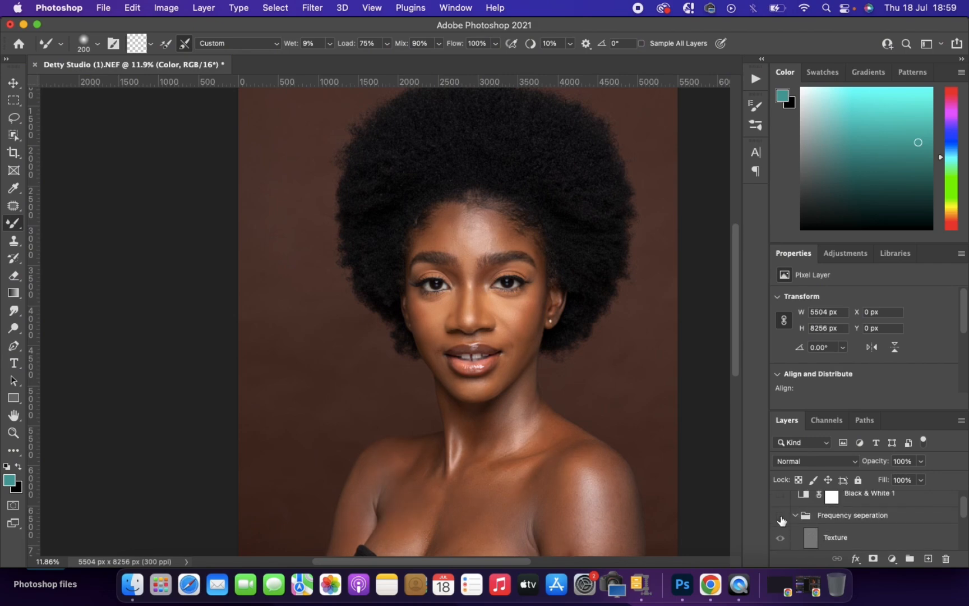
scroll(575, 429, down, 5)
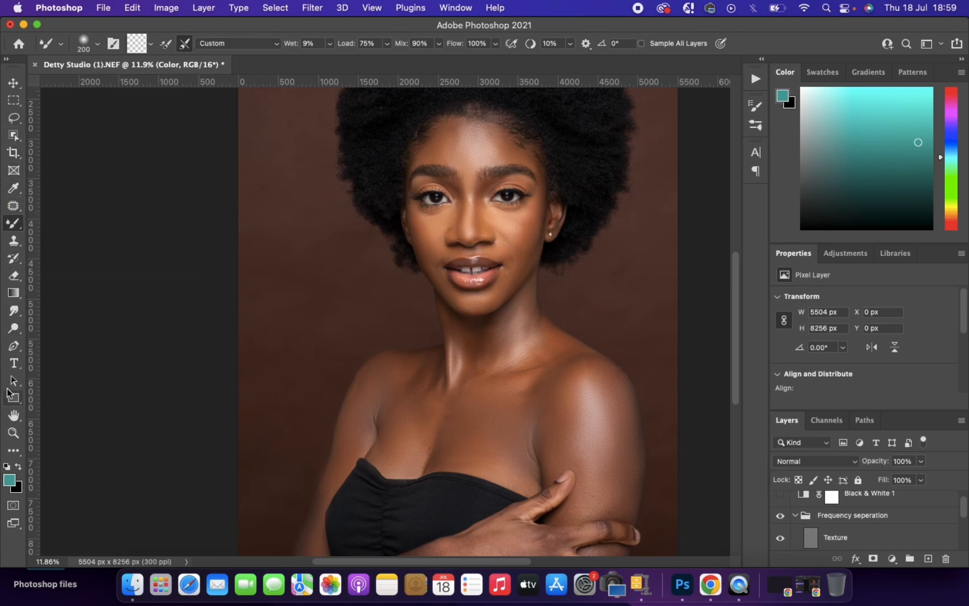
Step: Switch from the Mixer Brush to the Eraser tool
click(15, 278)
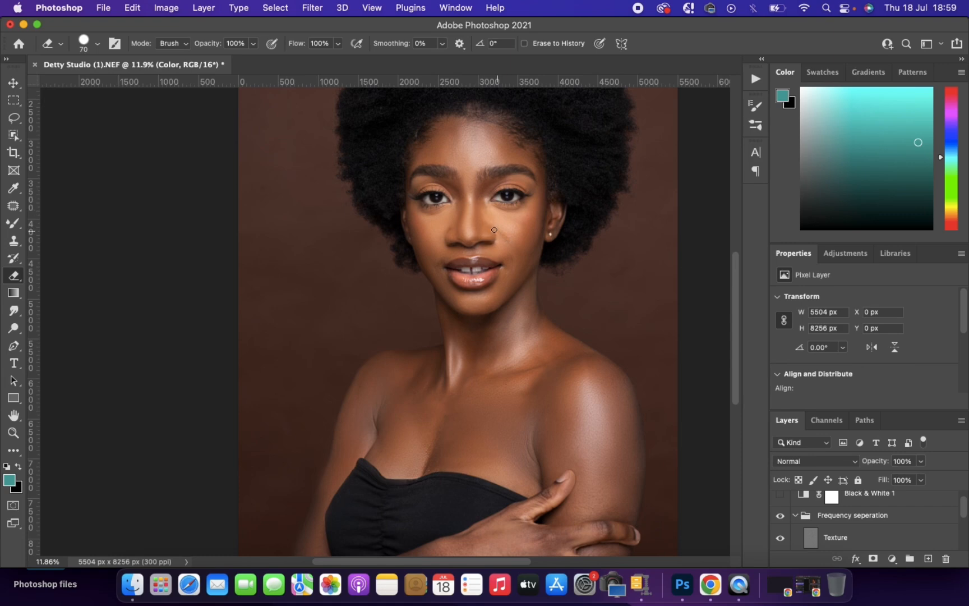
scroll(509, 278, up, 3)
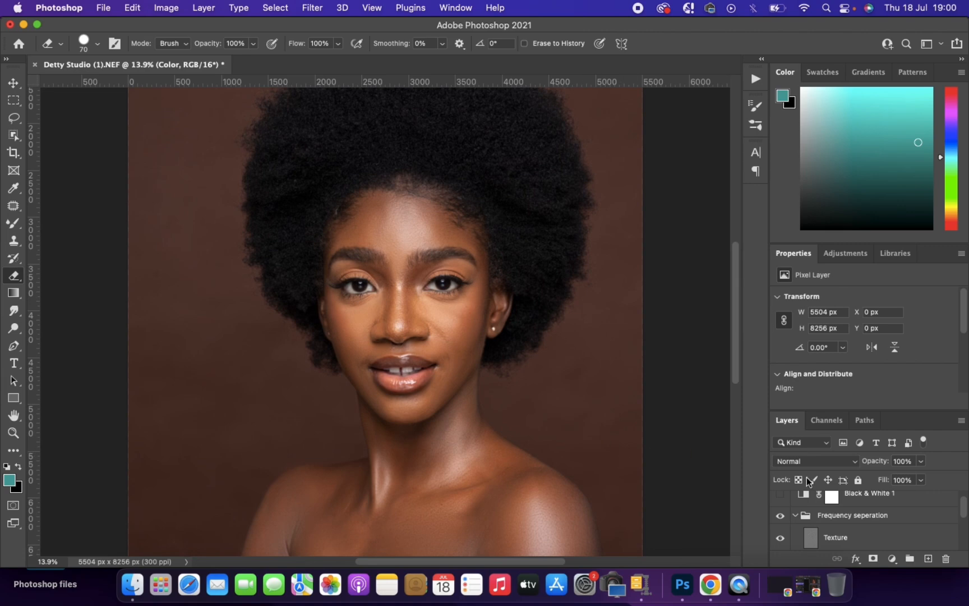
Step: Collapse the Frequency seperation group and delete the Black & White 1 adjustment layer together with its mask
scroll(826, 512, up, 1)
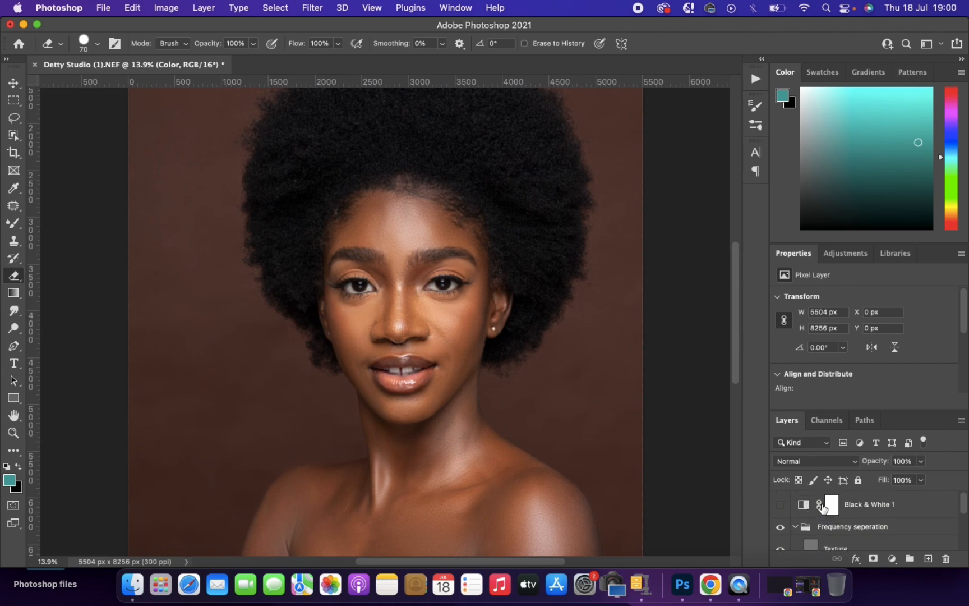
click(797, 529)
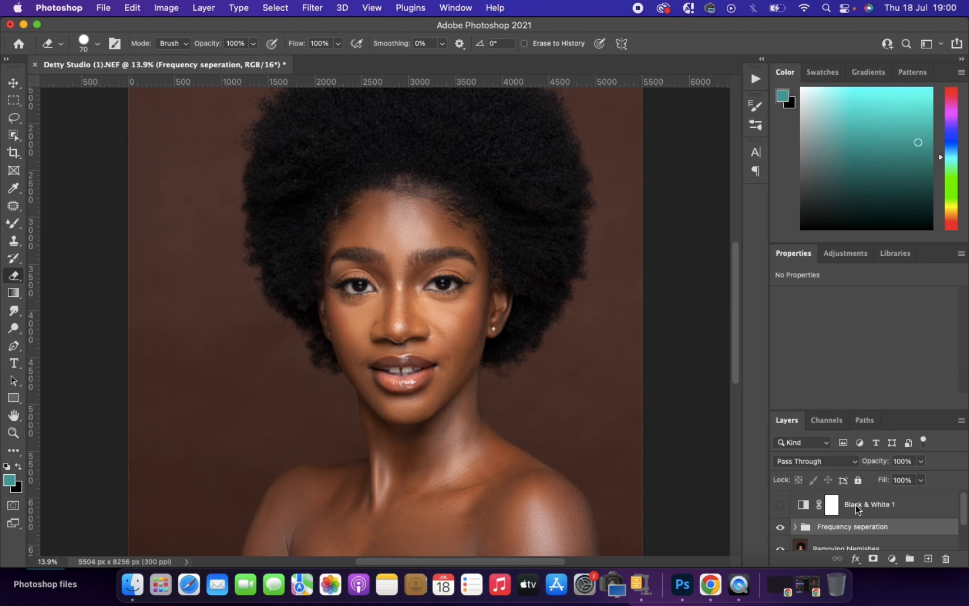
click(902, 509)
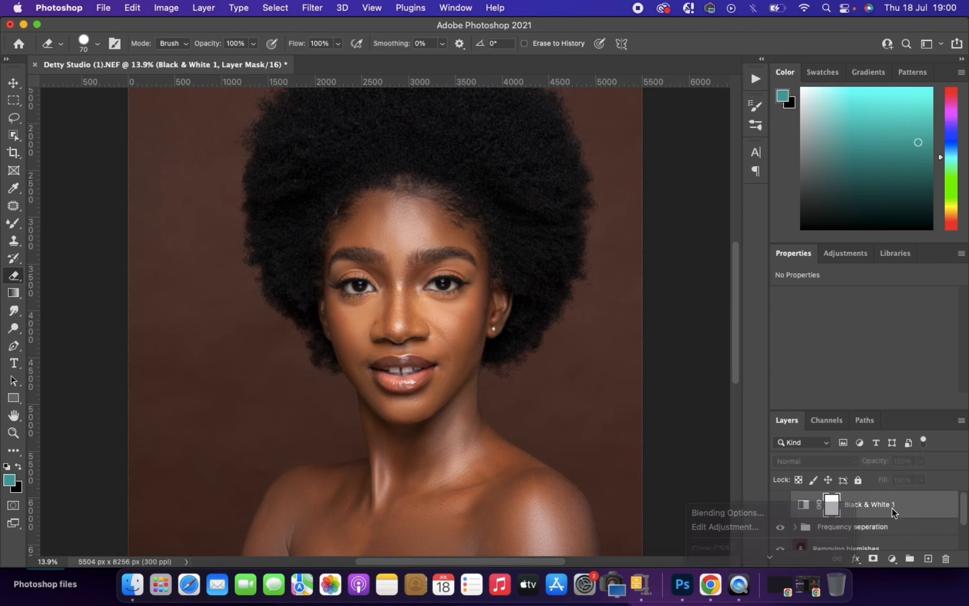
click(946, 560)
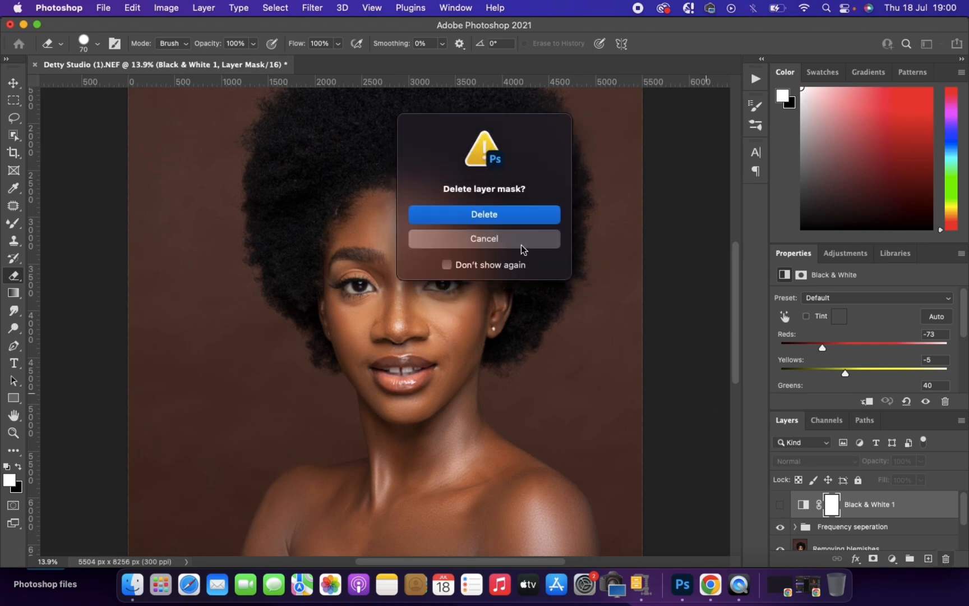
click(500, 217)
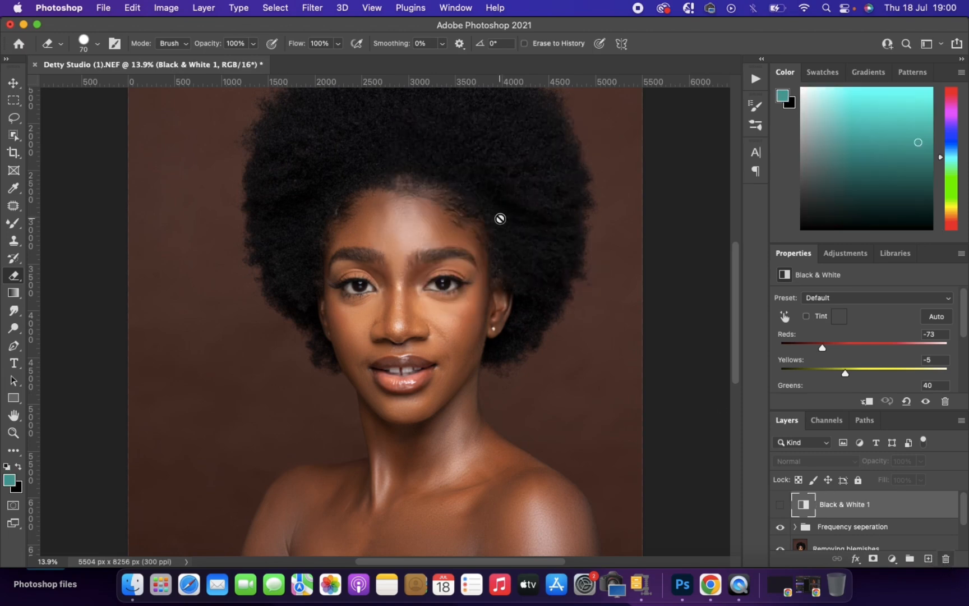
click(947, 560)
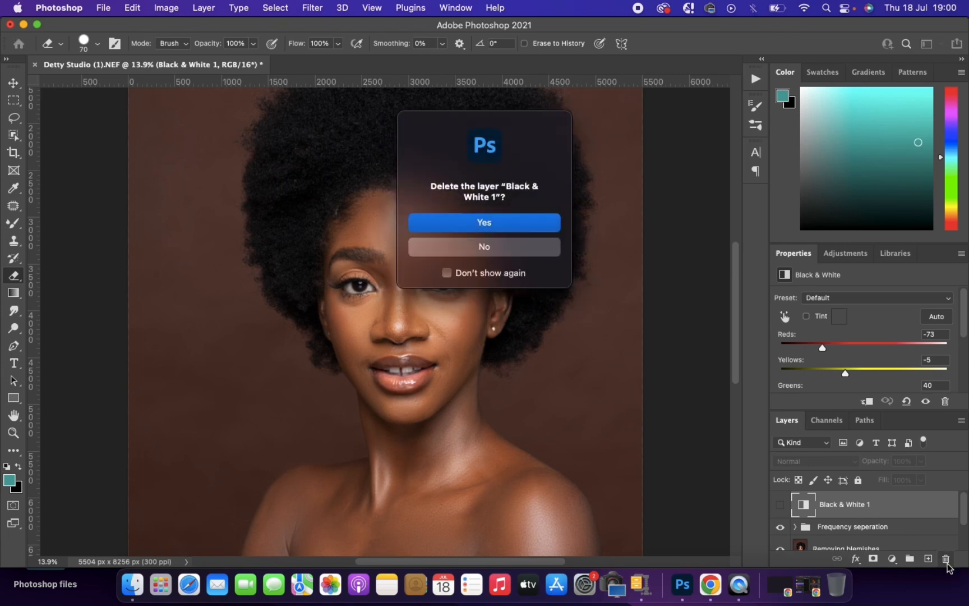
click(514, 221)
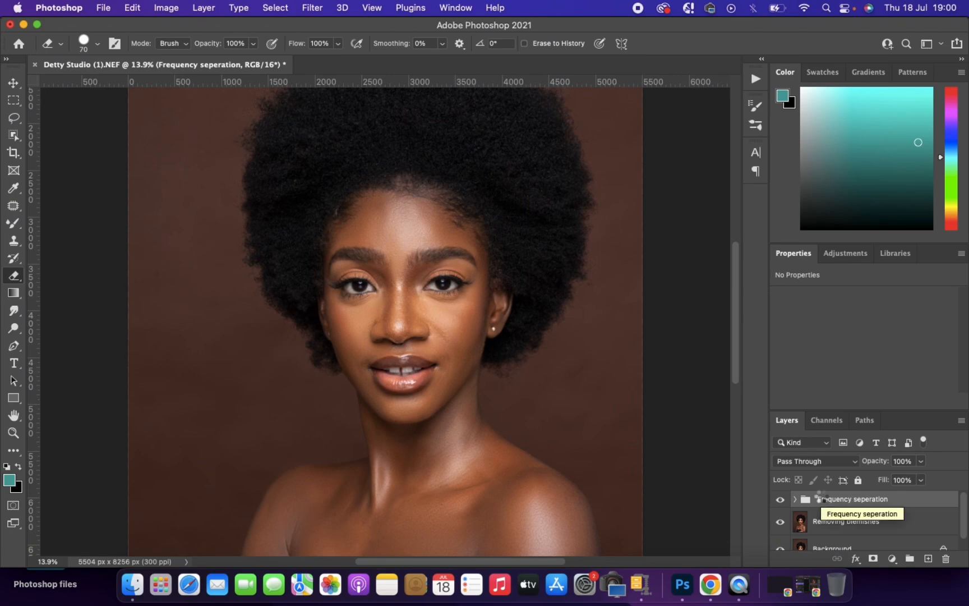
Step: Add a new layer above the Frequency seperation group and stamp all visible layers into it
key(super+alt+shift+n)
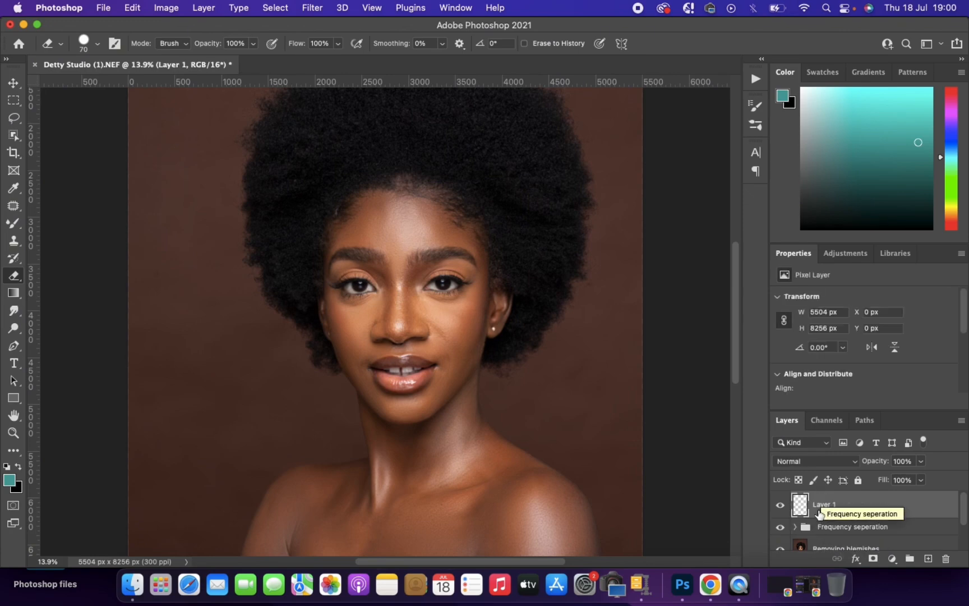
key(super+alt+shift+e)
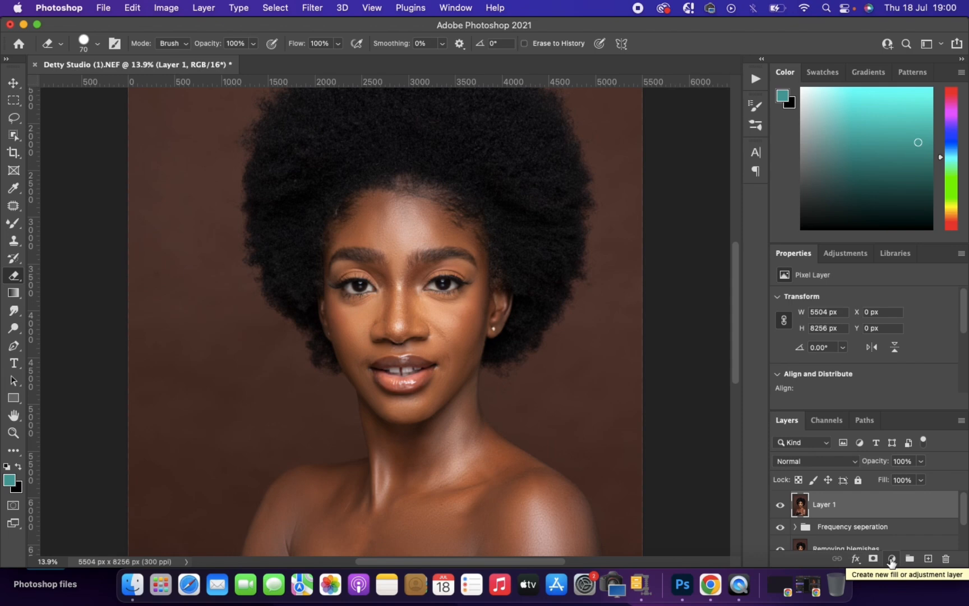
Step: Add a Curves adjustment layer above the stamped layer and raise the RGB curve's midtones to strongly brighten the portrait
click(891, 560)
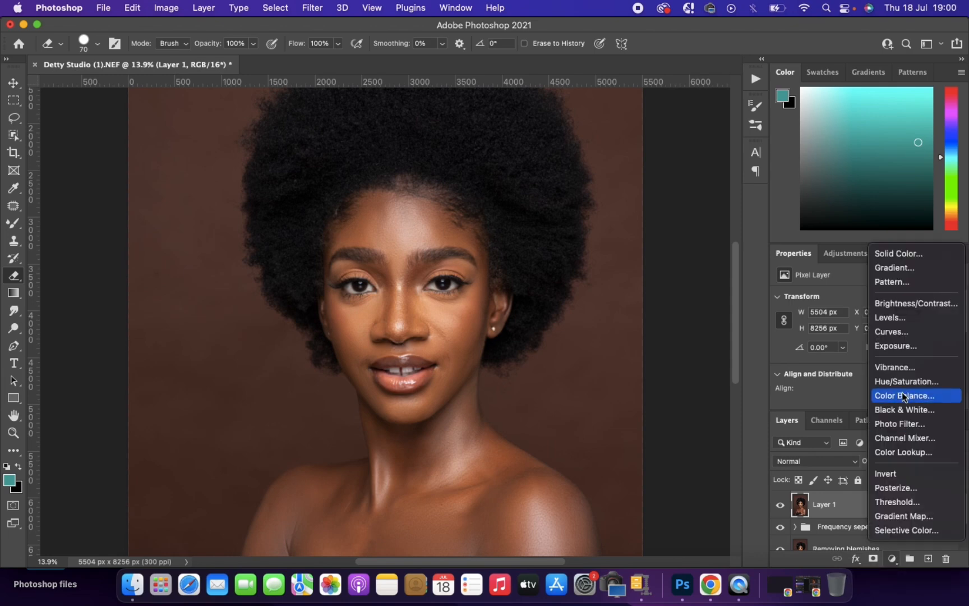
click(896, 333)
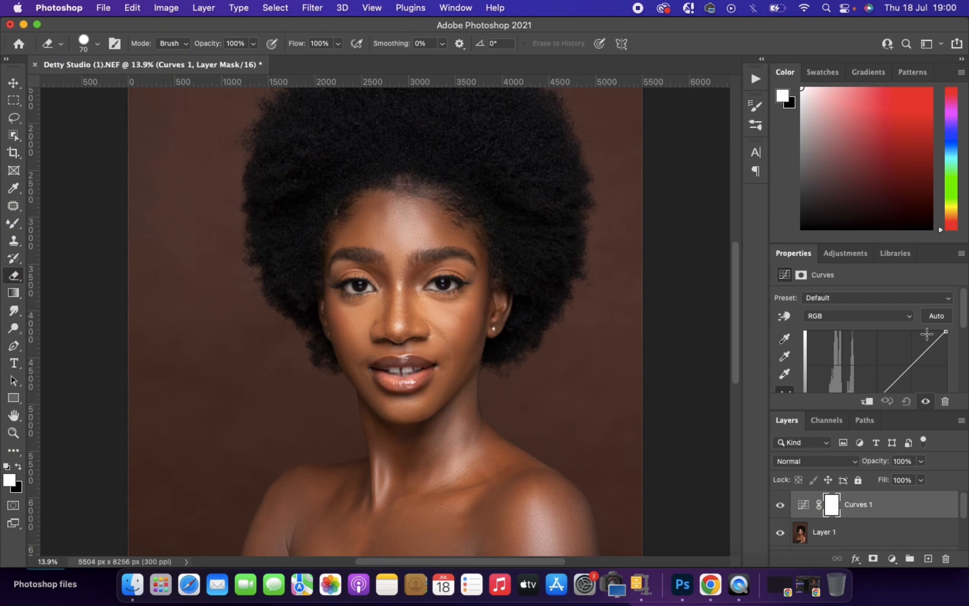
scroll(949, 346, down, 2)
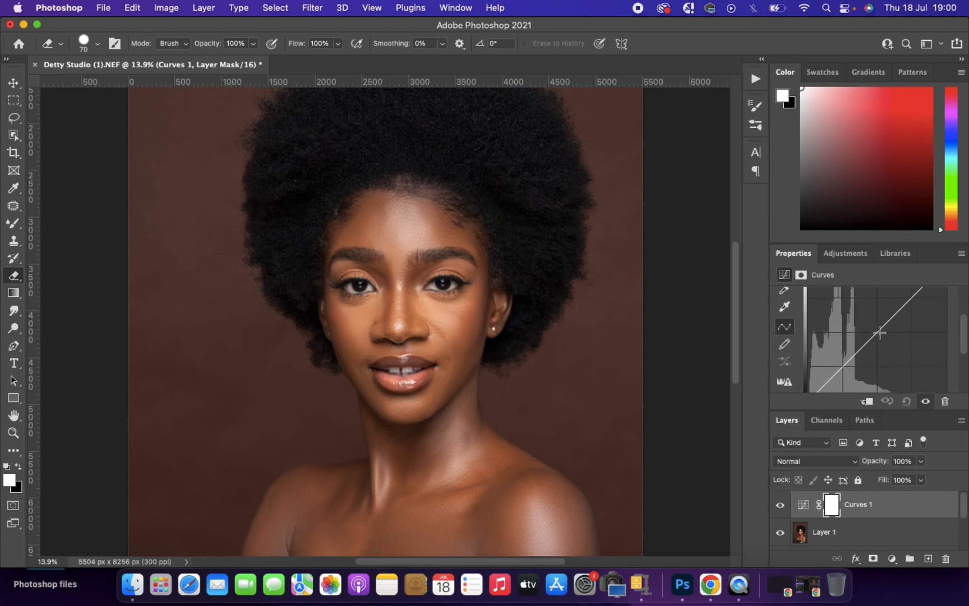
drag(880, 332, 859, 306)
Step: Invert the brightening Curves layer's mask to black and rename the layer Dodge
click(832, 505)
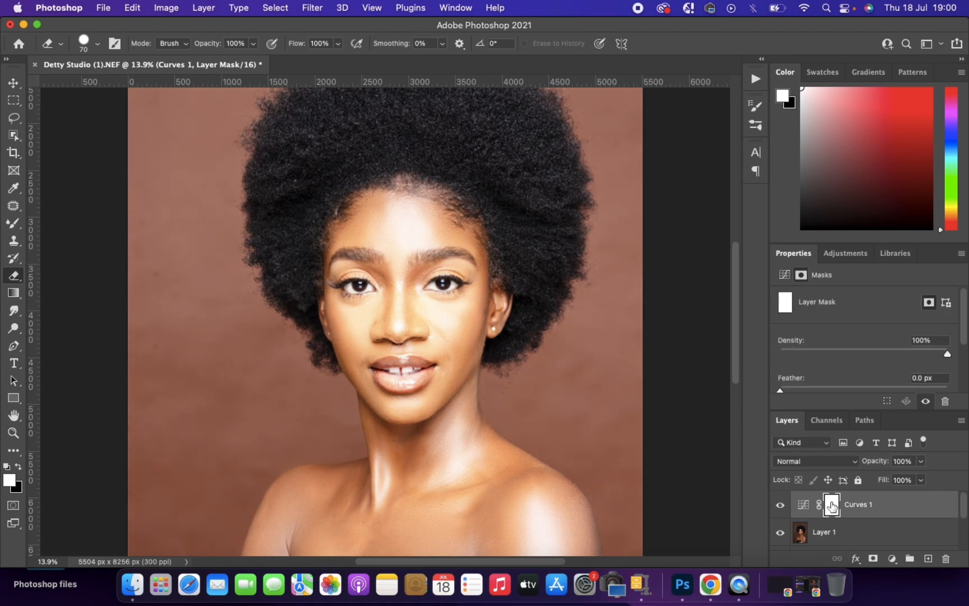
key(super+i)
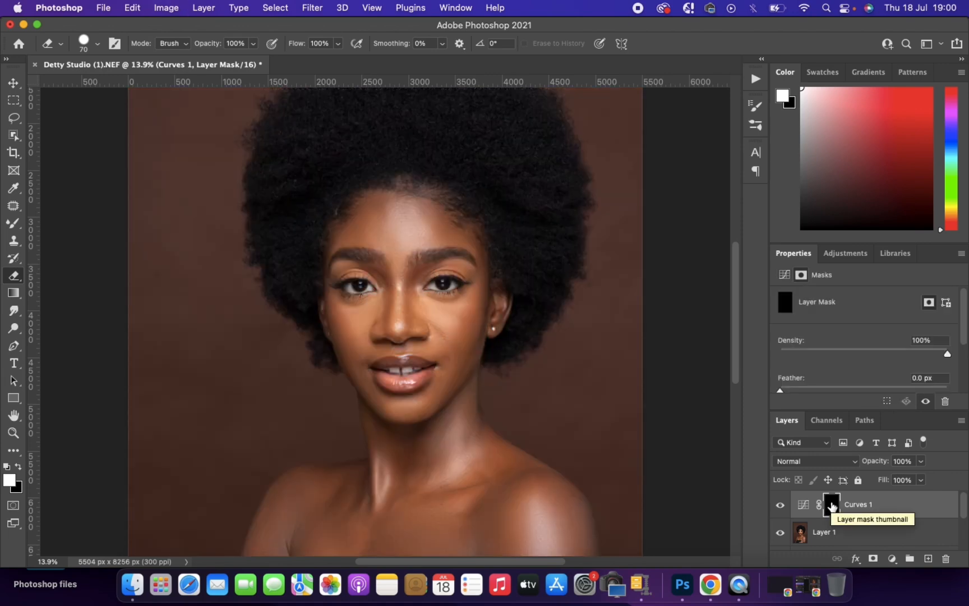
double_click(857, 503)
text(Dodge)
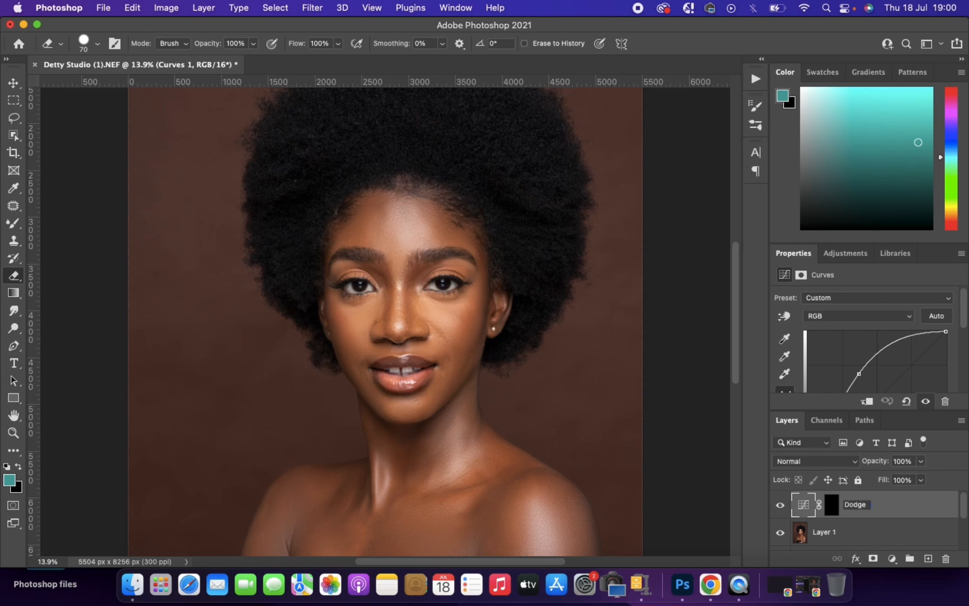
key(Return)
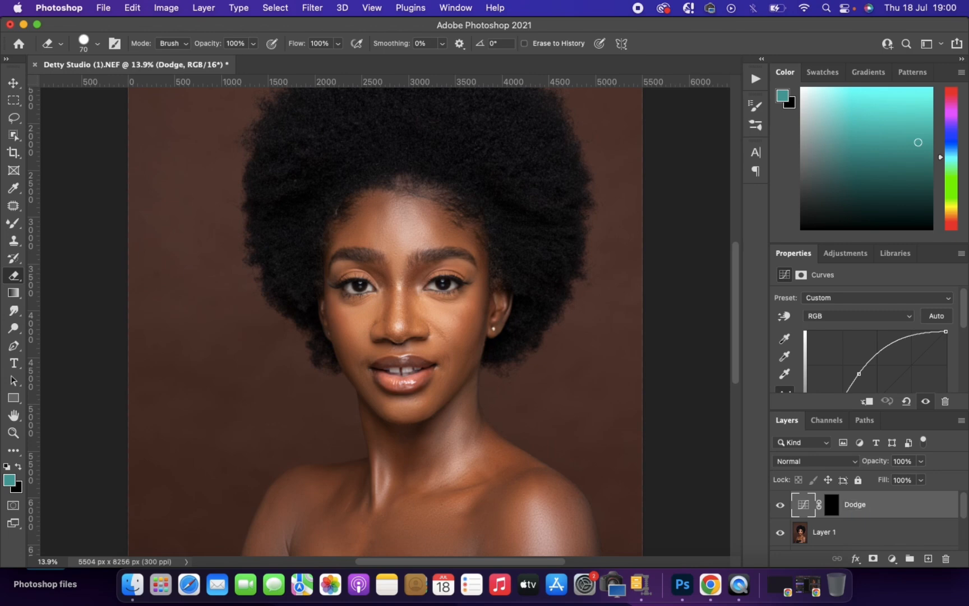
Step: Add a Curves adjustment layer above the Dodge layer and pull the RGB curve's midtones down to strongly darken the portrait
click(928, 561)
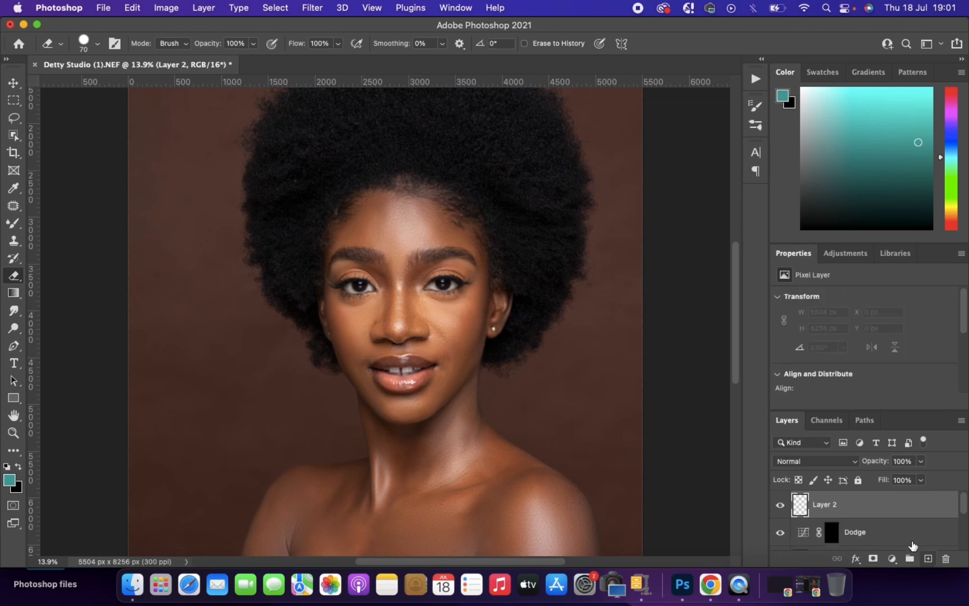
key(super+z)
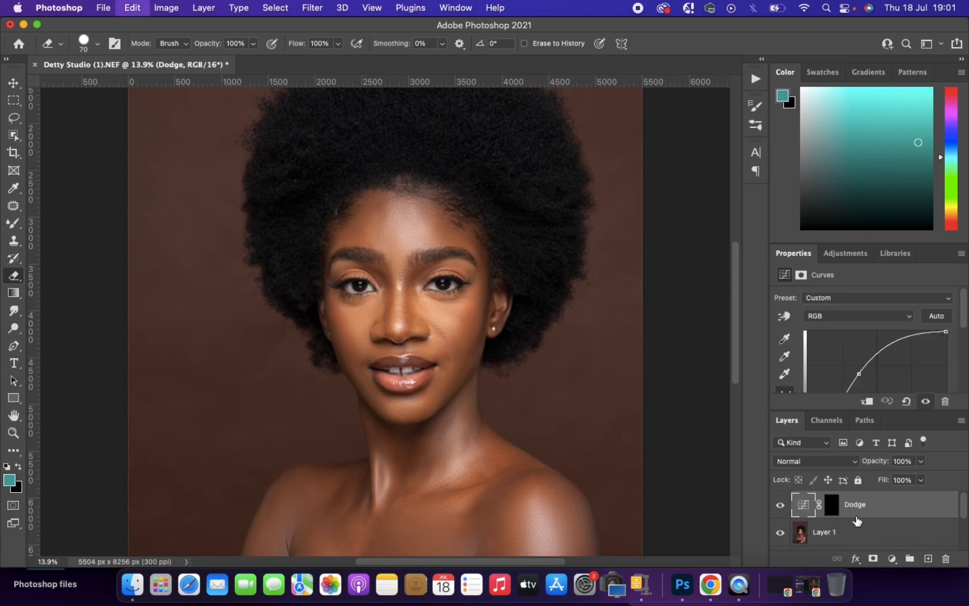
click(892, 559)
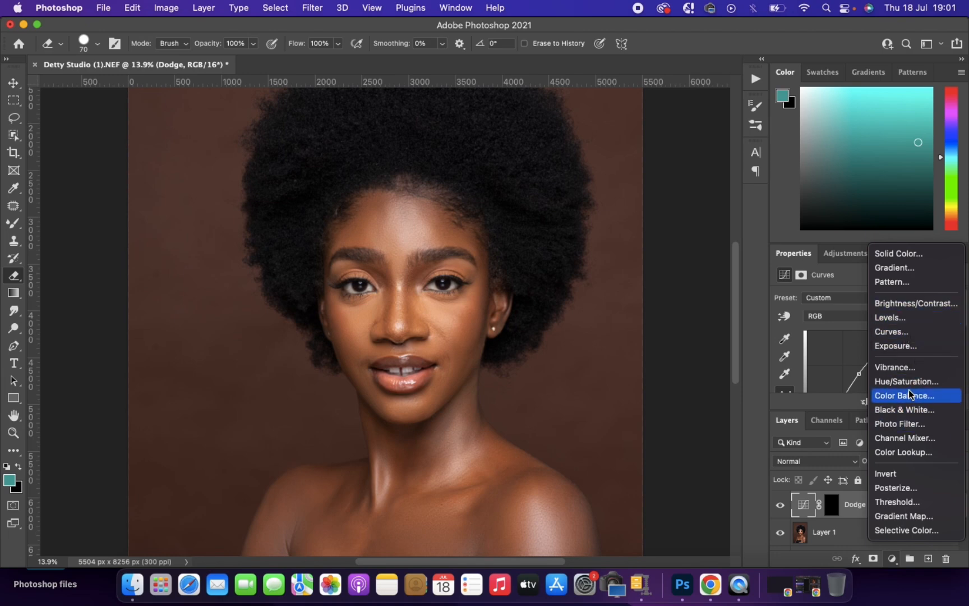
click(902, 331)
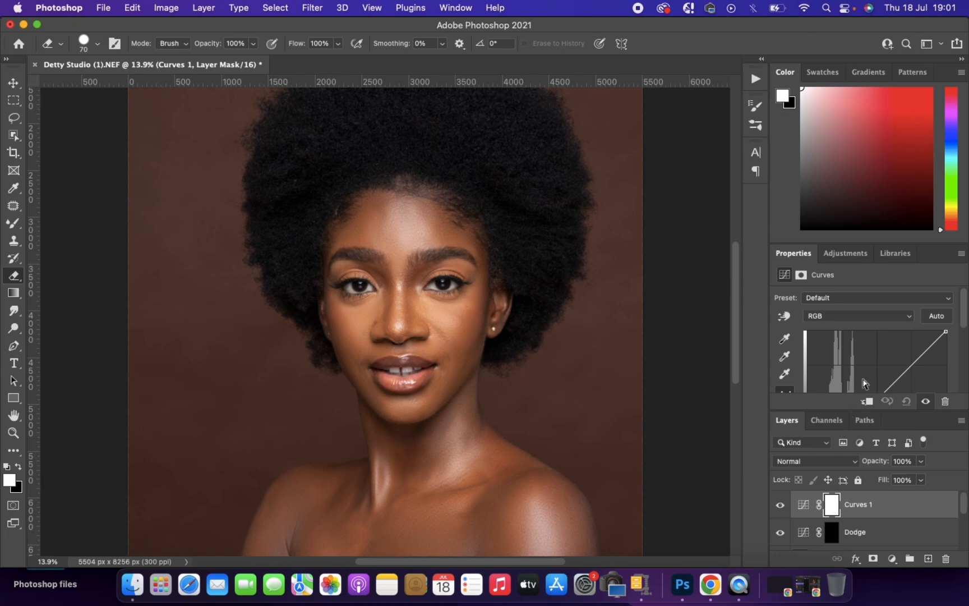
scroll(876, 371, down, 2)
scroll(876, 362, down, 1)
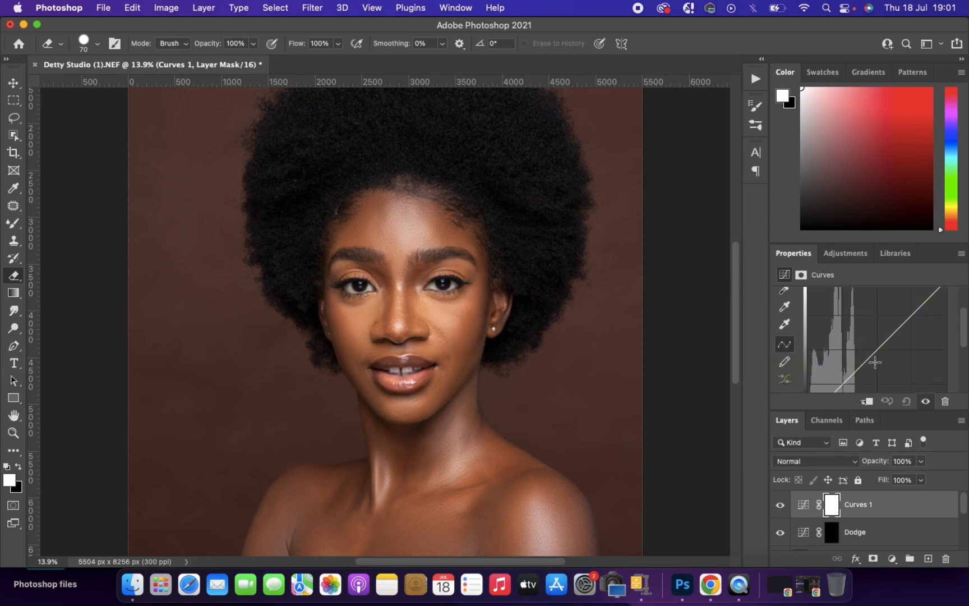
mouse_move(877, 351)
mouse_down()
mouse_move(895, 373)
mouse_move(888, 367)
mouse_up()
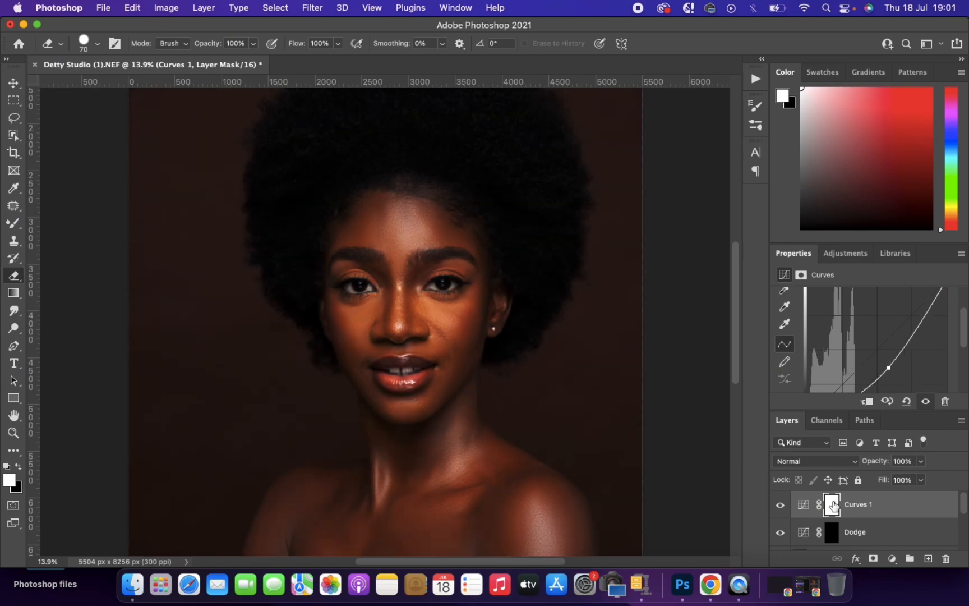
Step: Invert the darkening Curves layer's mask to black and rename the layer Burn
click(833, 505)
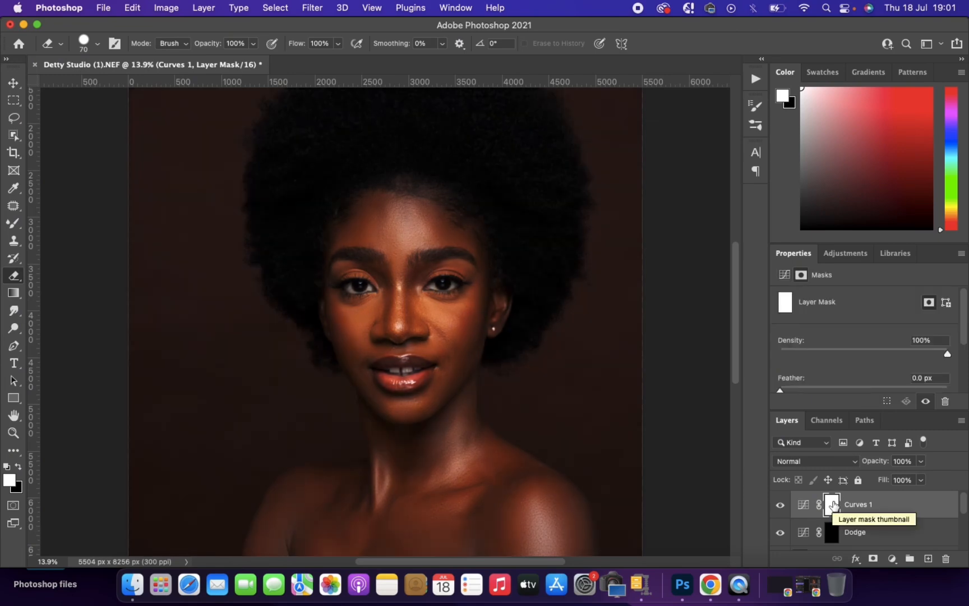
key(super+i)
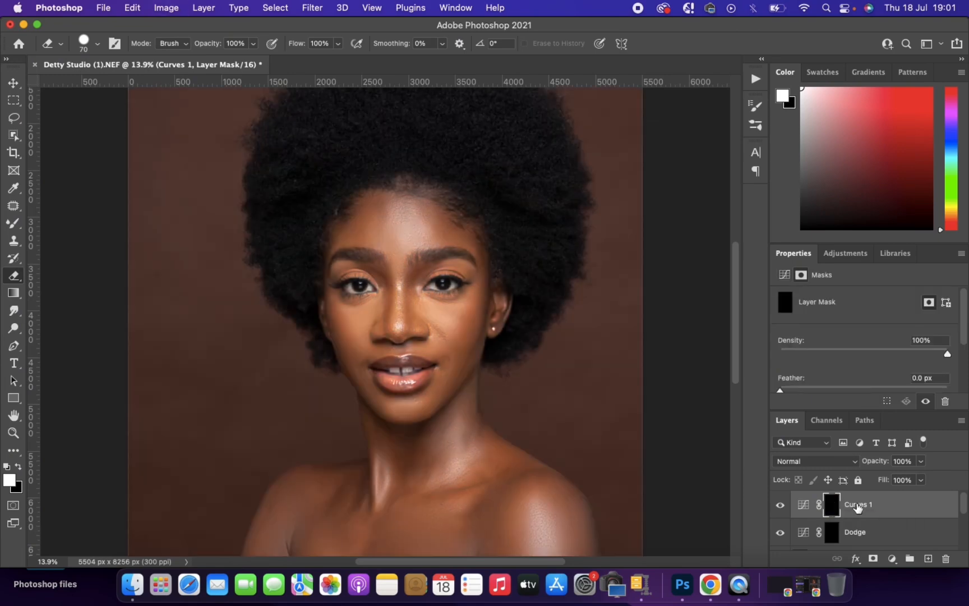
double_click(864, 505)
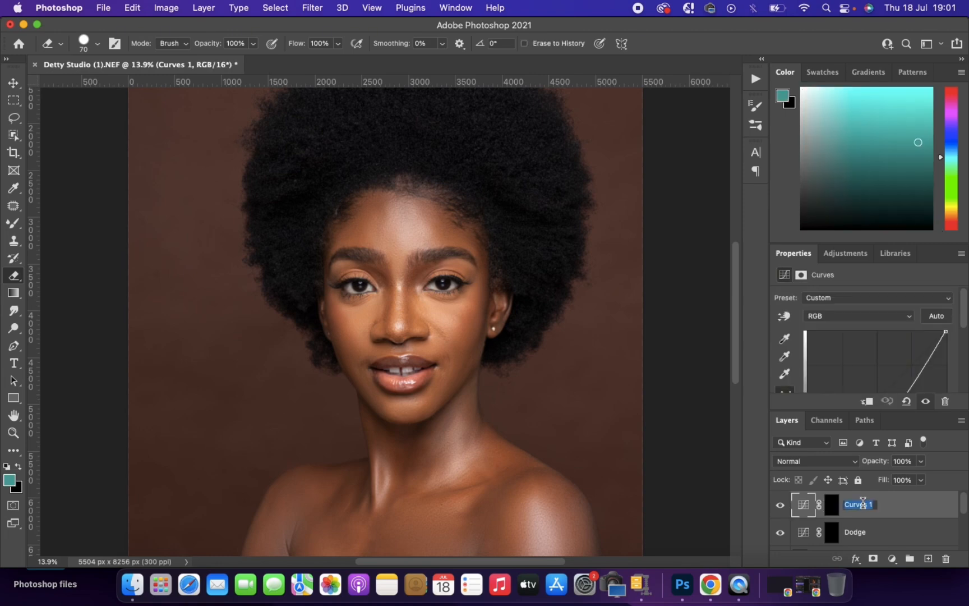
text(Burn)
key(Return)
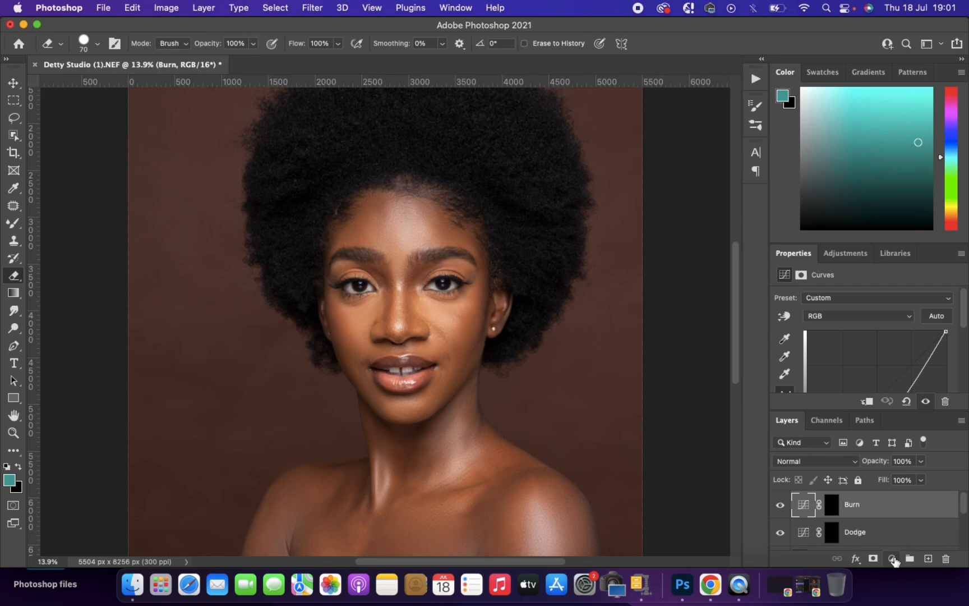
Step: Add a Black & White adjustment layer above the Burn layer with Reds at -86 and Yellows at 9
click(892, 559)
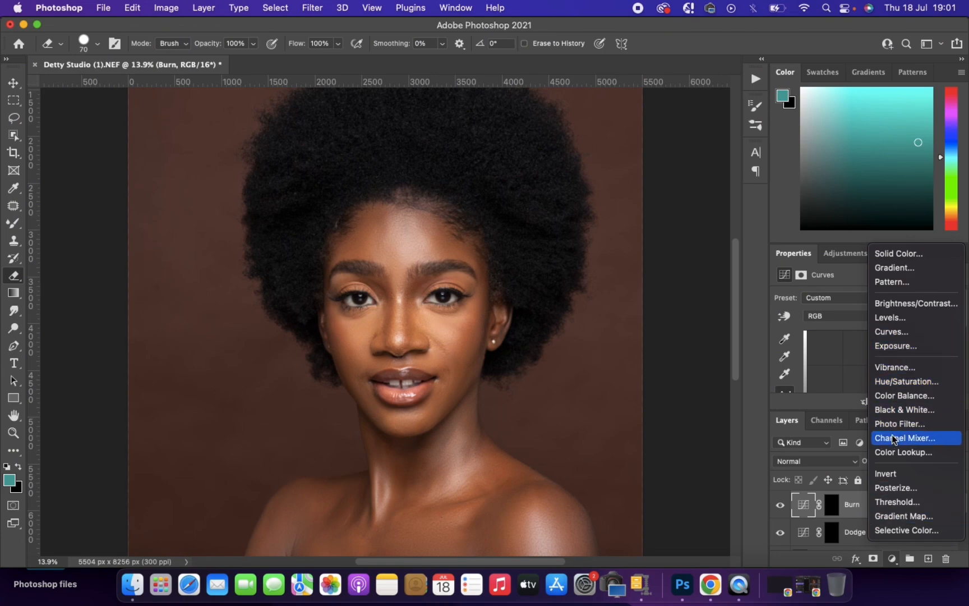
click(901, 415)
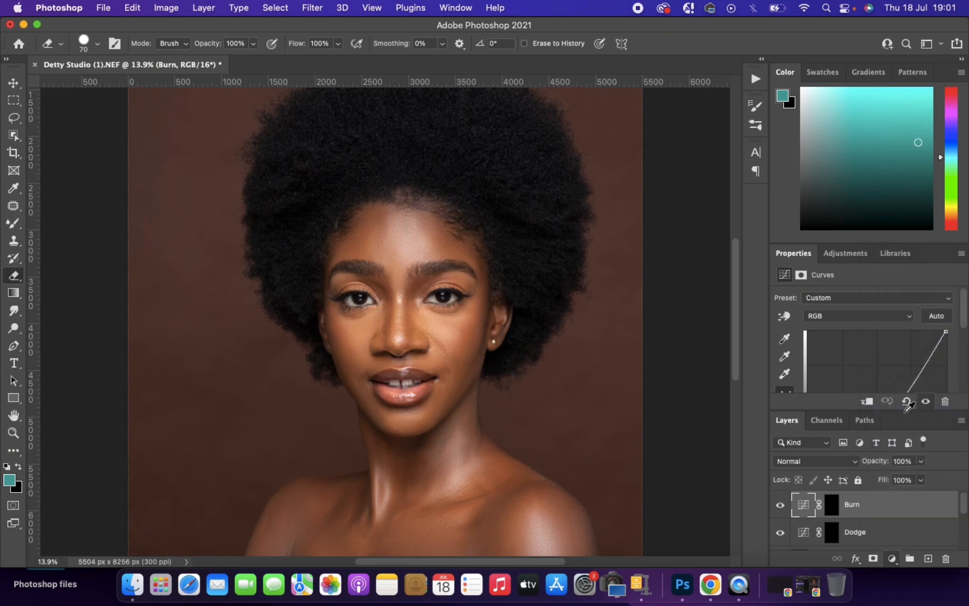
click(834, 507)
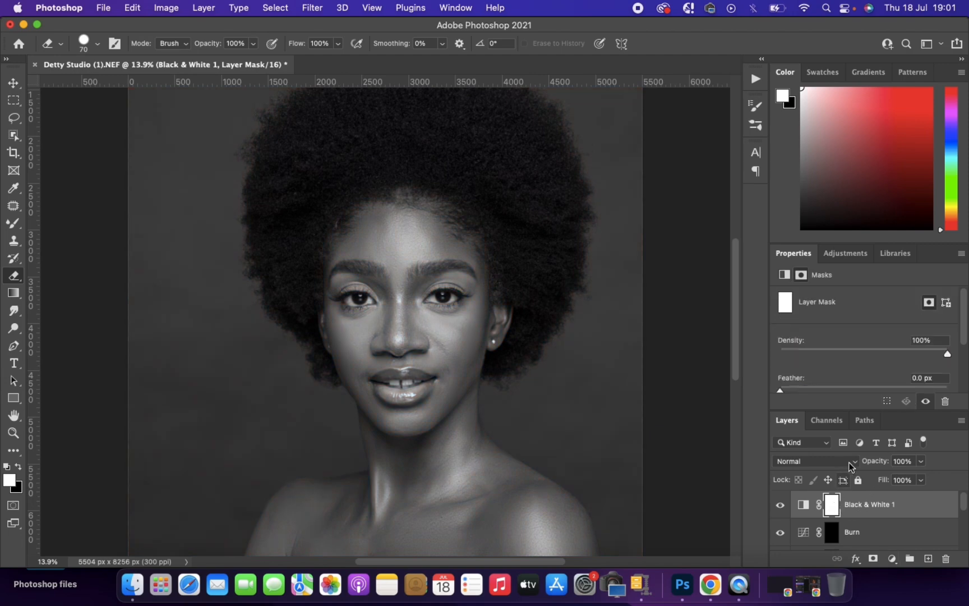
key(super+2)
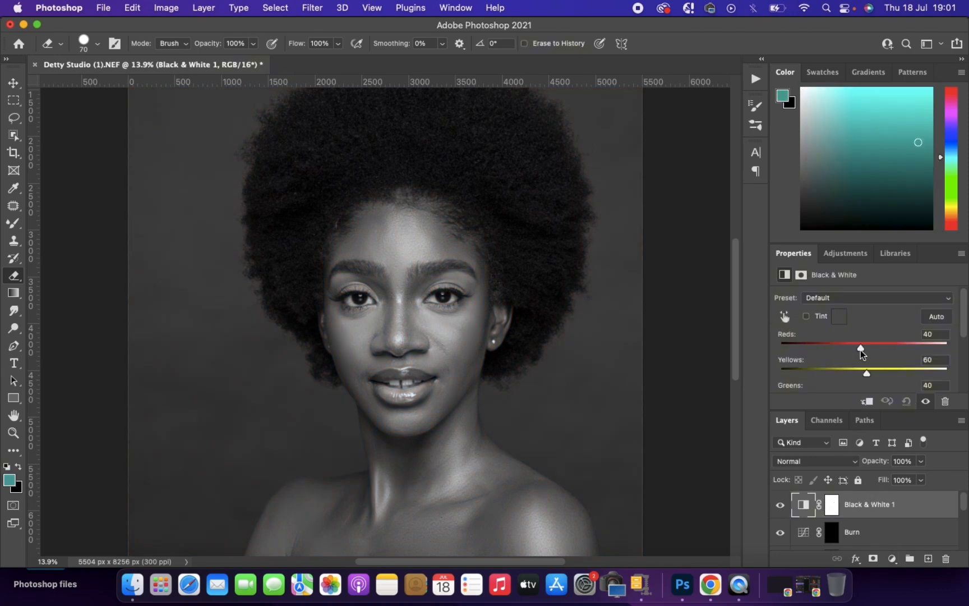
drag(860, 348, 820, 344)
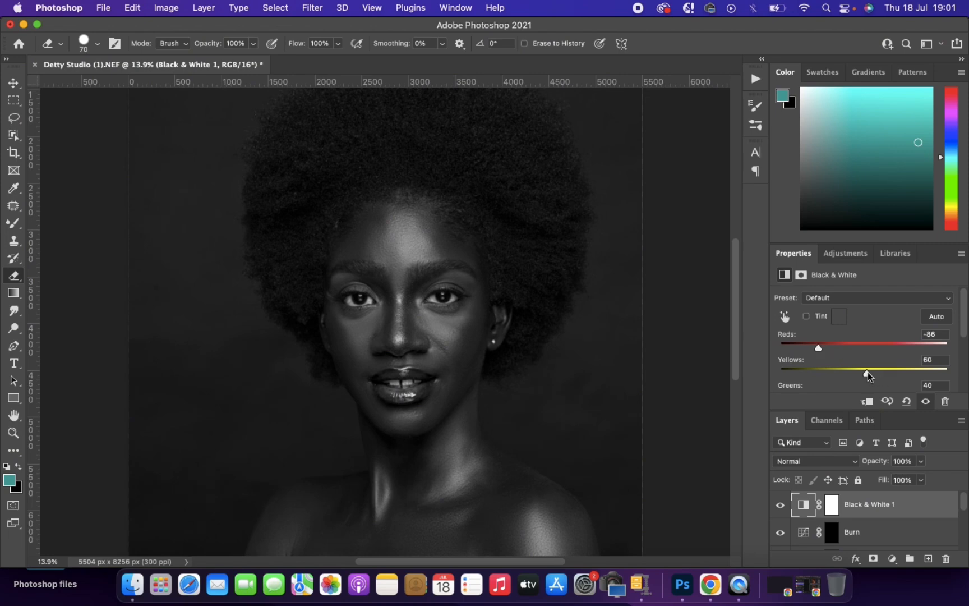
drag(868, 372, 846, 373)
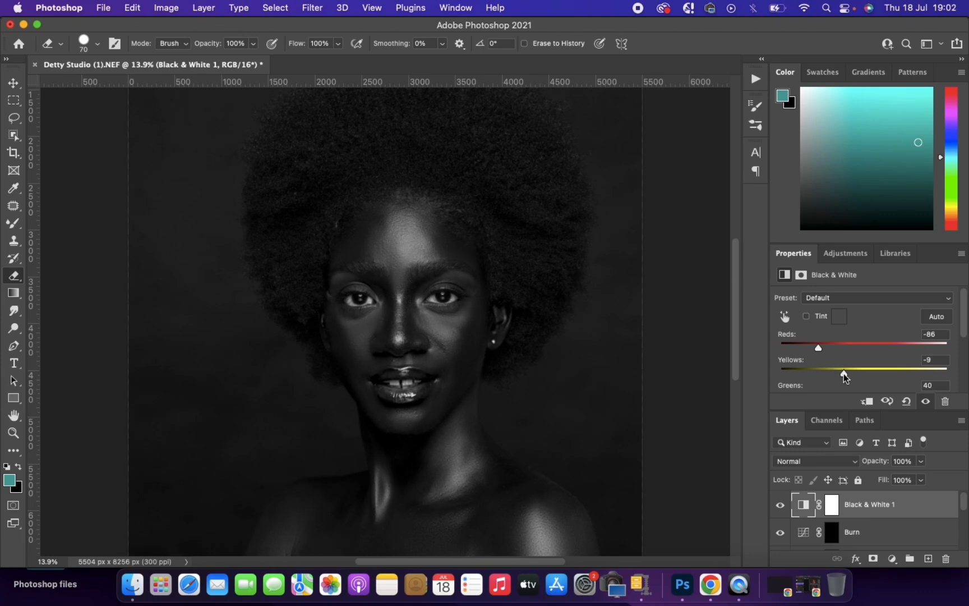
drag(843, 373, 840, 374)
drag(848, 372, 851, 373)
Step: Target the Dodge layer's mask and set up a white Soft Round brush at 200 px
scroll(890, 542, down, 2)
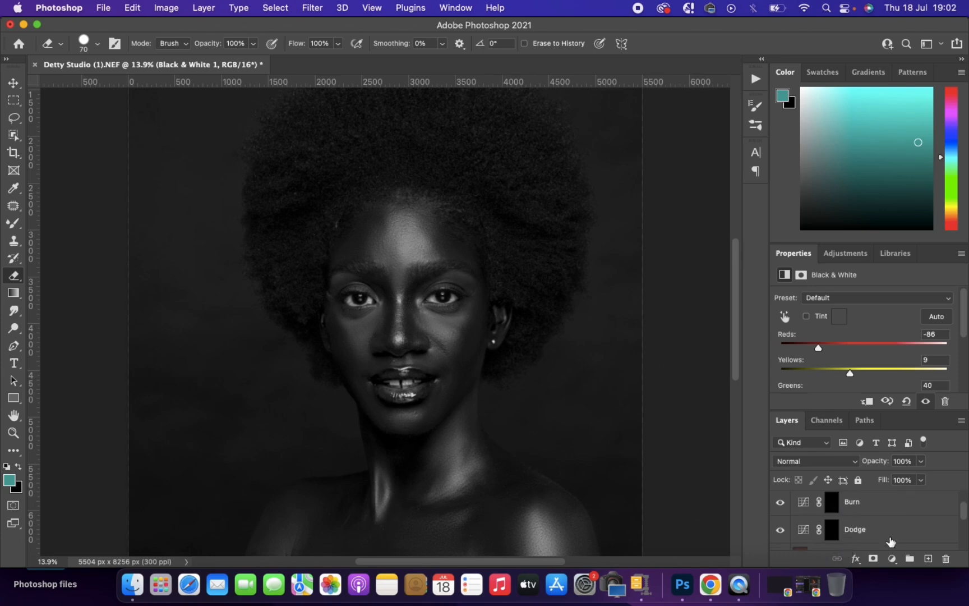
click(876, 529)
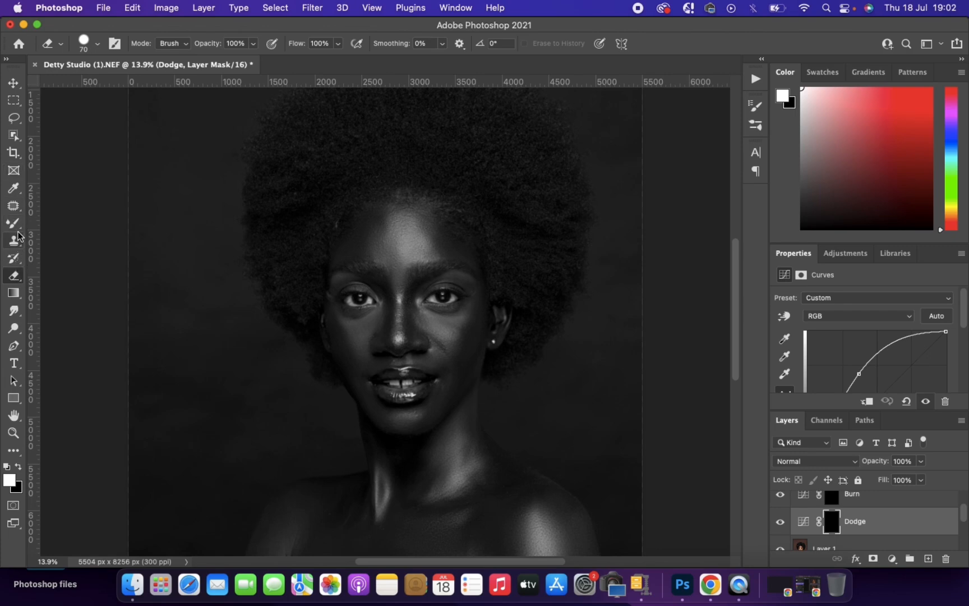
drag(14, 224, 55, 225)
scroll(344, 298, up, 5)
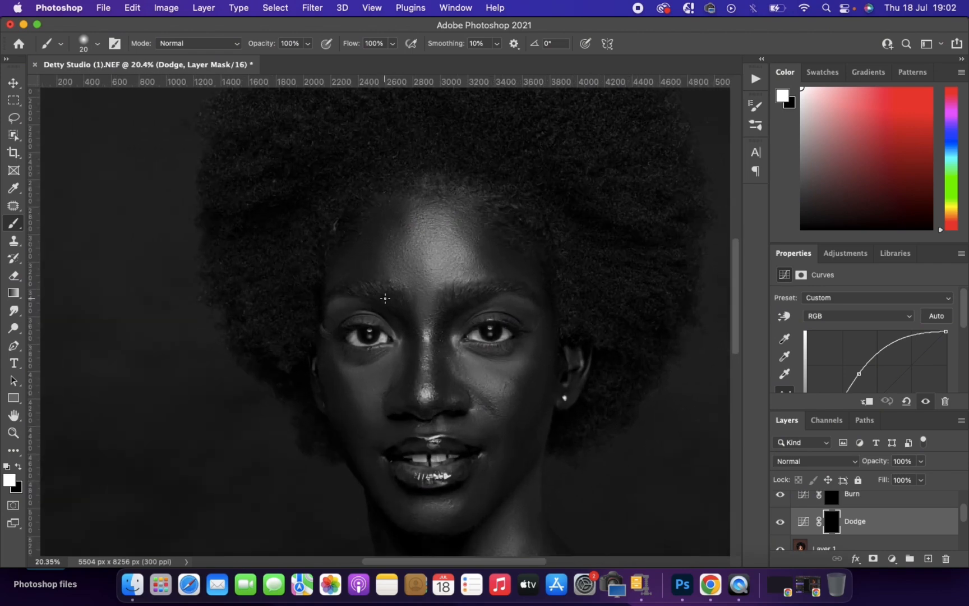
scroll(390, 314, up, 1)
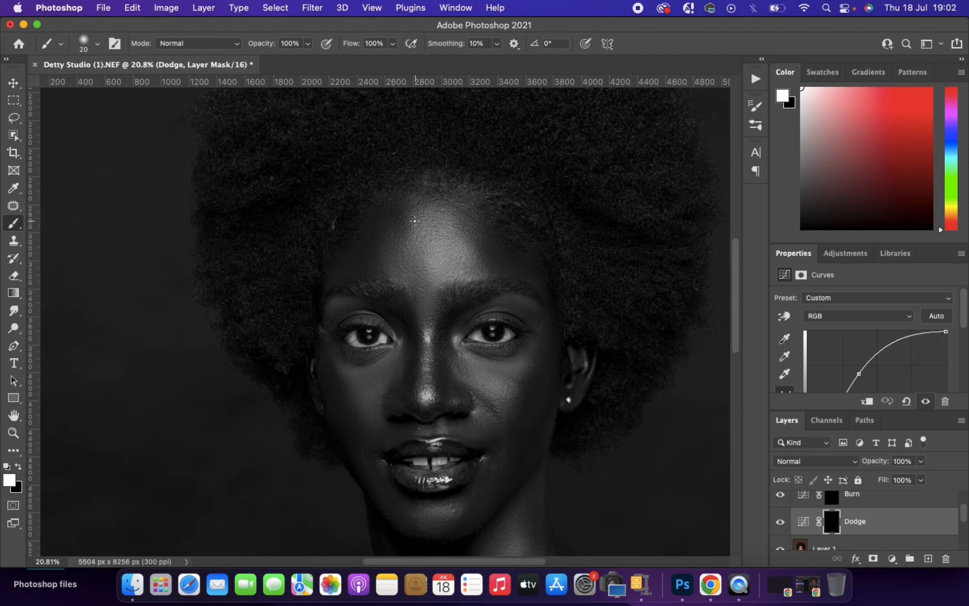
click(90, 47)
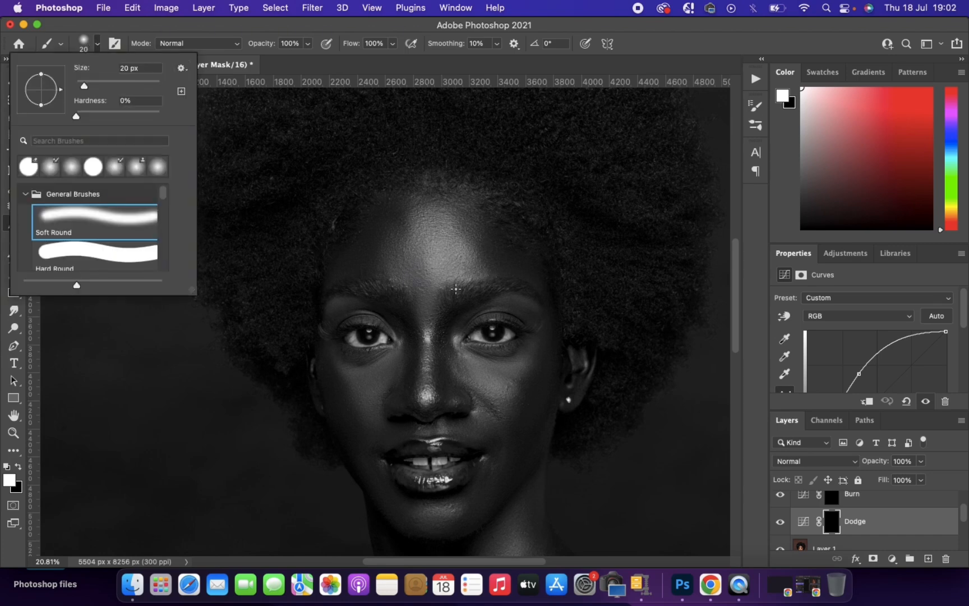
click(418, 295)
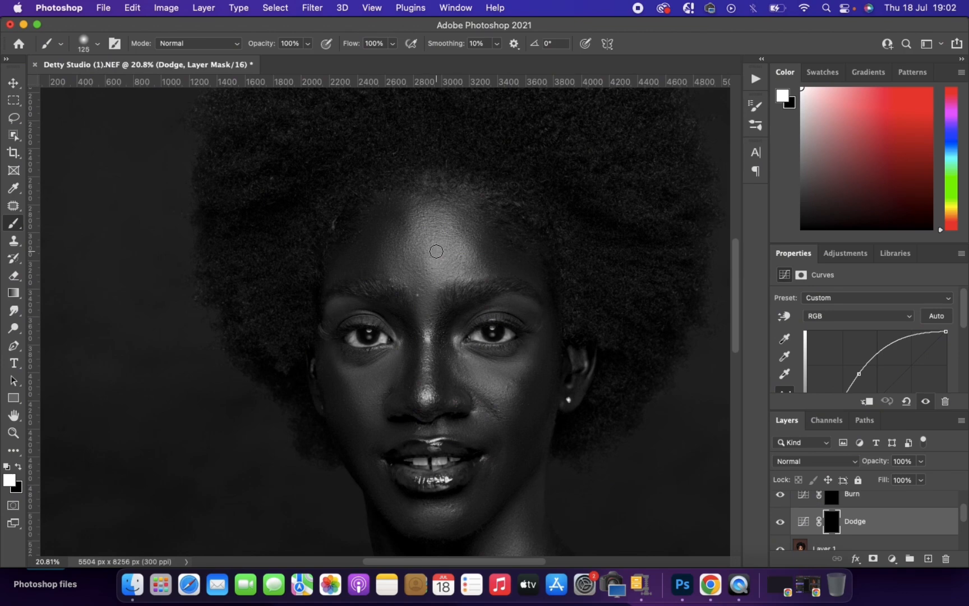
key(bracketright)
Step: Try brightening the forehead on the Dodge mask at full flow and again at 5% flow, undoing both trials
mouse_move(440, 242)
mouse_down()
mouse_move(451, 263)
mouse_move(438, 234)
mouse_up()
key(super+z)
click(61, 44)
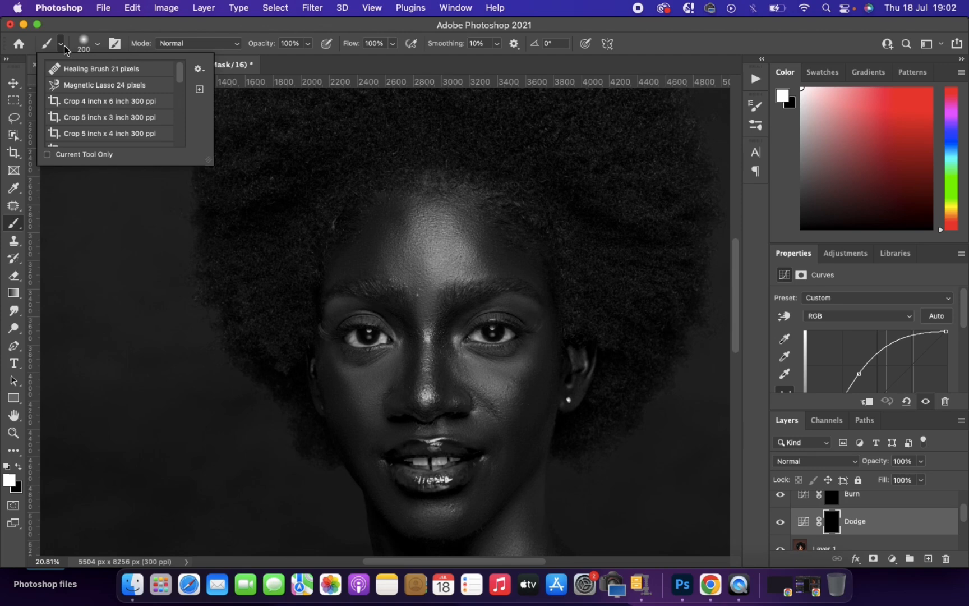
click(96, 47)
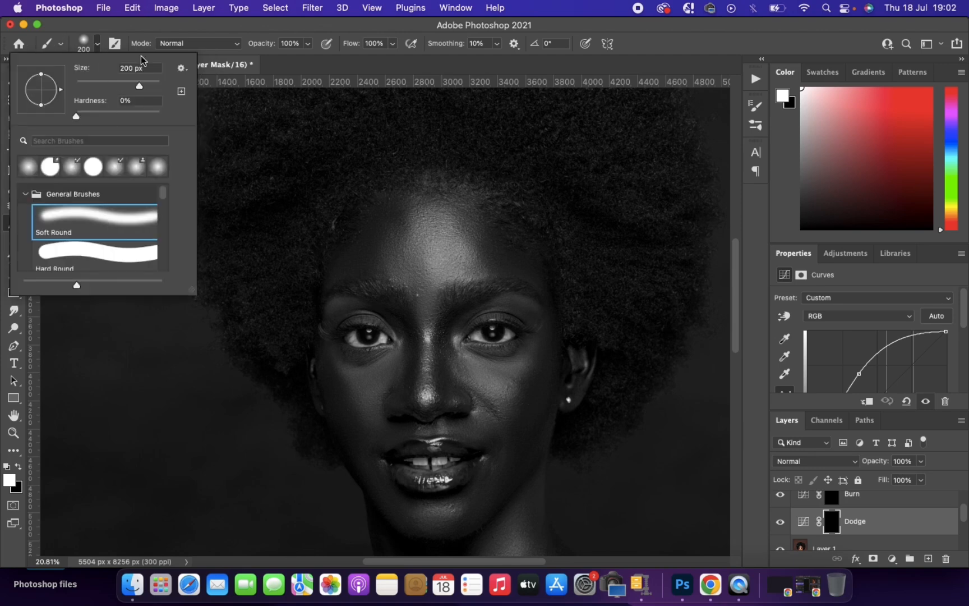
click(393, 44)
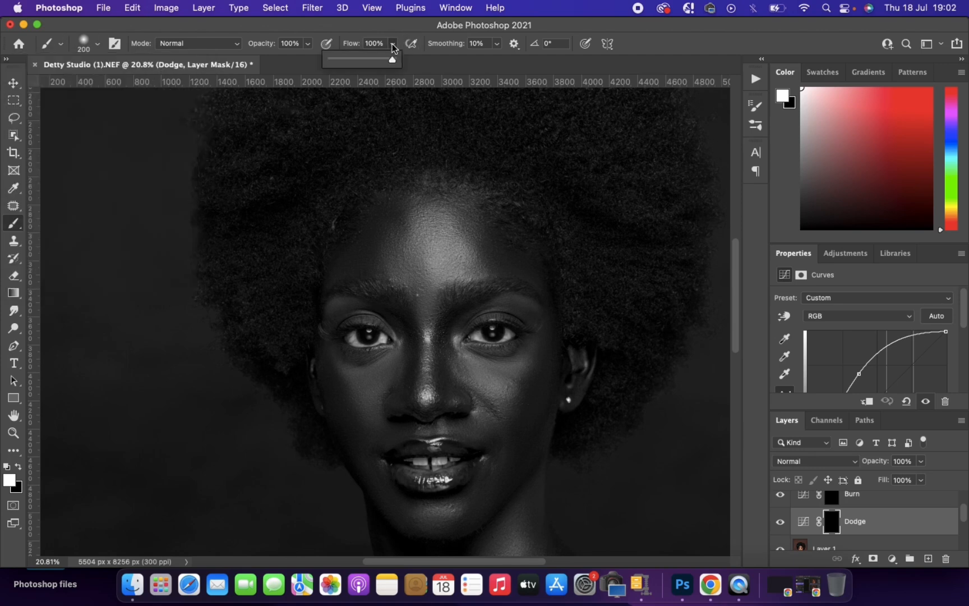
drag(393, 58, 333, 61)
click(431, 230)
mouse_move(430, 231)
mouse_down()
mouse_move(458, 254)
mouse_move(446, 213)
mouse_move(458, 248)
mouse_move(433, 224)
mouse_move(438, 253)
mouse_move(413, 226)
mouse_move(400, 264)
mouse_move(417, 249)
mouse_up()
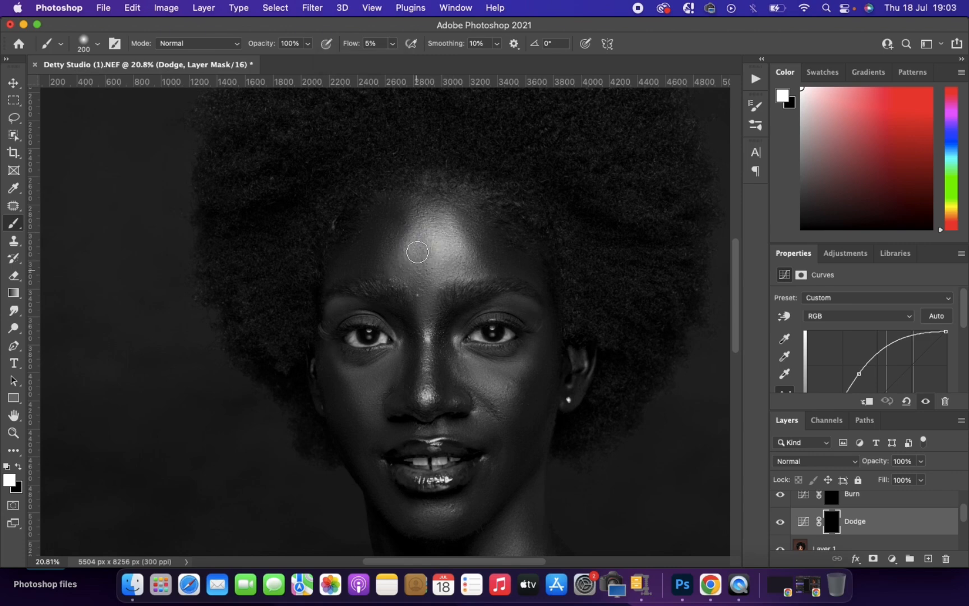
key(super+z)
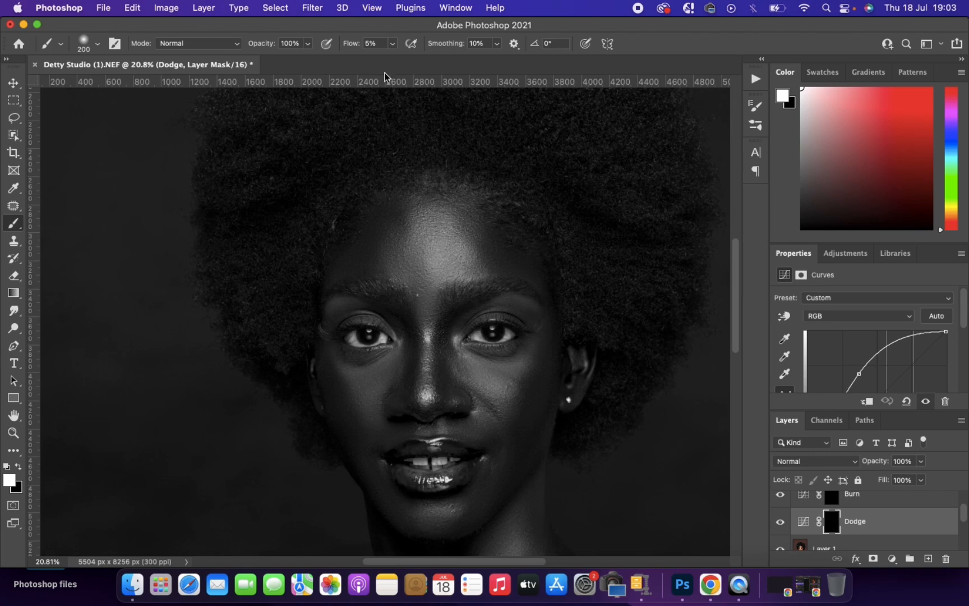
Step: Set the brush flow to 2% and paint the Dodge mask over the forehead, nose, cheek and mouth-area highlights
click(392, 44)
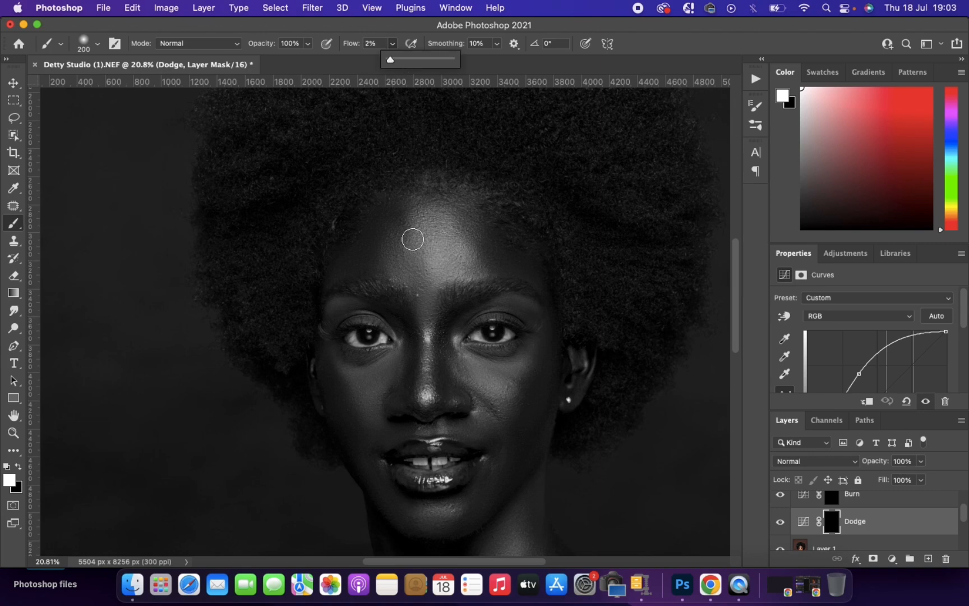
click(414, 240)
mouse_move(450, 256)
mouse_down()
mouse_move(434, 215)
mouse_move(468, 248)
mouse_move(434, 215)
mouse_move(407, 266)
mouse_move(401, 244)
mouse_move(413, 241)
mouse_move(424, 265)
mouse_move(433, 263)
mouse_move(415, 209)
mouse_move(406, 232)
mouse_move(451, 246)
mouse_move(412, 253)
mouse_move(400, 196)
mouse_move(428, 293)
mouse_move(430, 384)
mouse_move(436, 326)
mouse_move(421, 393)
mouse_up()
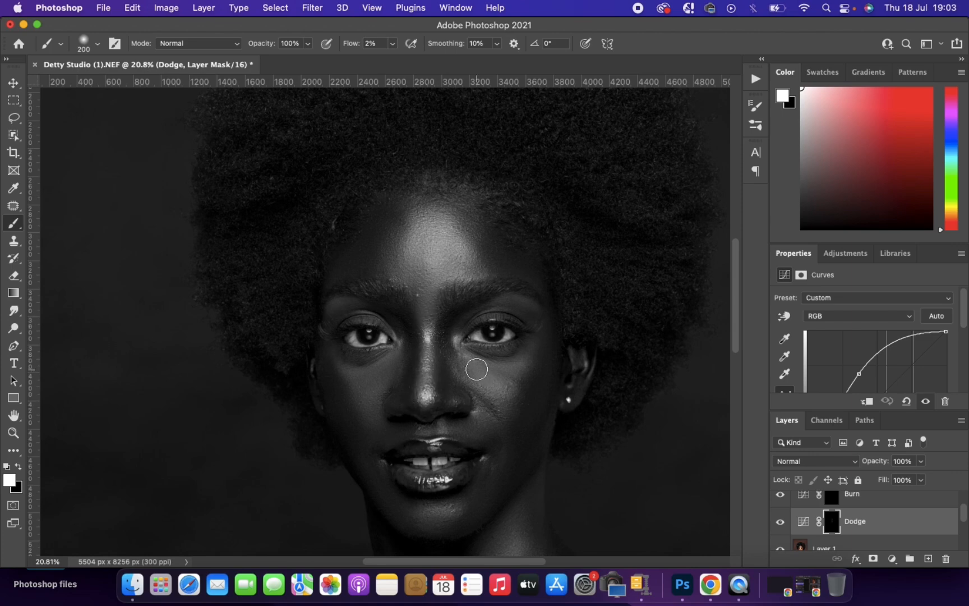
mouse_move(477, 369)
mouse_down()
mouse_move(513, 357)
mouse_move(504, 380)
mouse_move(476, 370)
mouse_move(494, 395)
mouse_move(474, 362)
mouse_move(505, 367)
mouse_move(499, 395)
mouse_move(517, 370)
mouse_up()
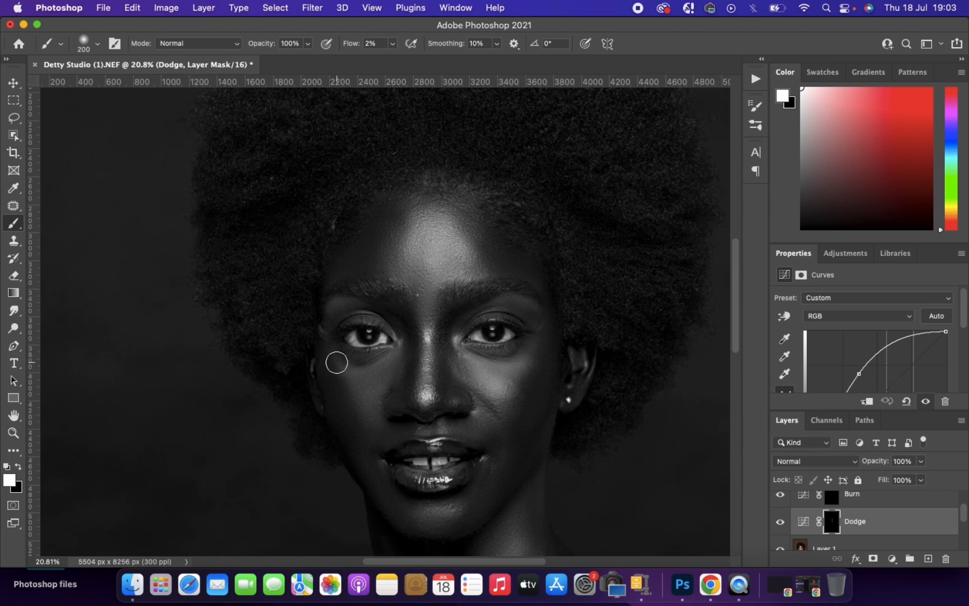
mouse_move(337, 362)
mouse_down()
mouse_move(384, 369)
mouse_move(371, 374)
mouse_move(383, 420)
mouse_move(363, 373)
mouse_move(381, 381)
mouse_move(394, 355)
mouse_move(413, 400)
mouse_move(437, 420)
mouse_move(420, 435)
mouse_move(456, 435)
mouse_move(432, 425)
mouse_move(420, 431)
mouse_move(475, 432)
mouse_move(440, 437)
mouse_move(470, 439)
mouse_up()
Step: Paint the Dodge mask along the highlights on both sides of the neck
scroll(447, 418, down, 5)
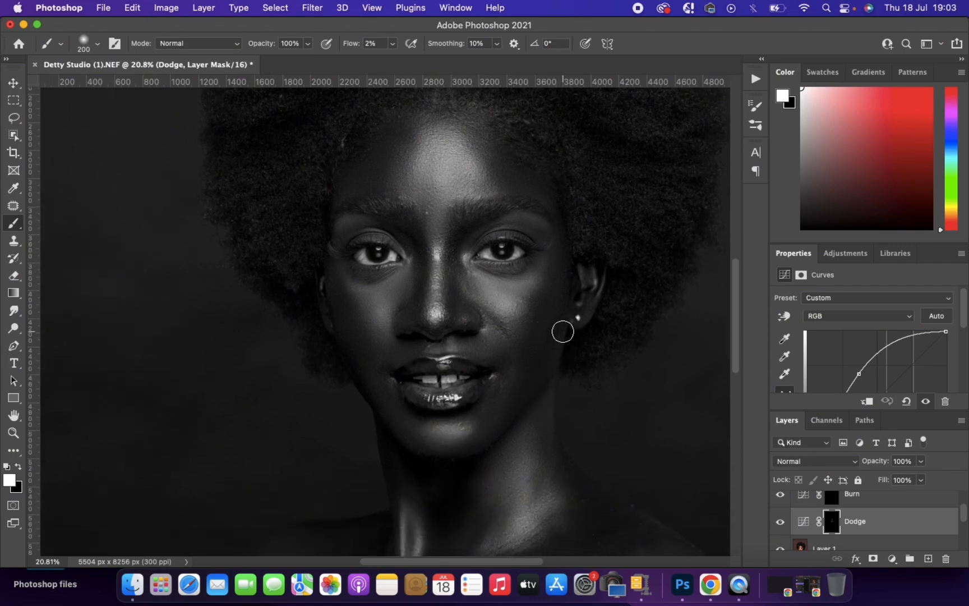
mouse_move(554, 406)
mouse_down()
mouse_move(542, 454)
mouse_move(546, 392)
mouse_move(531, 446)
mouse_move(508, 481)
mouse_move(532, 417)
mouse_move(504, 485)
mouse_move(520, 502)
mouse_move(524, 495)
mouse_move(515, 520)
mouse_move(544, 505)
mouse_move(487, 542)
mouse_up()
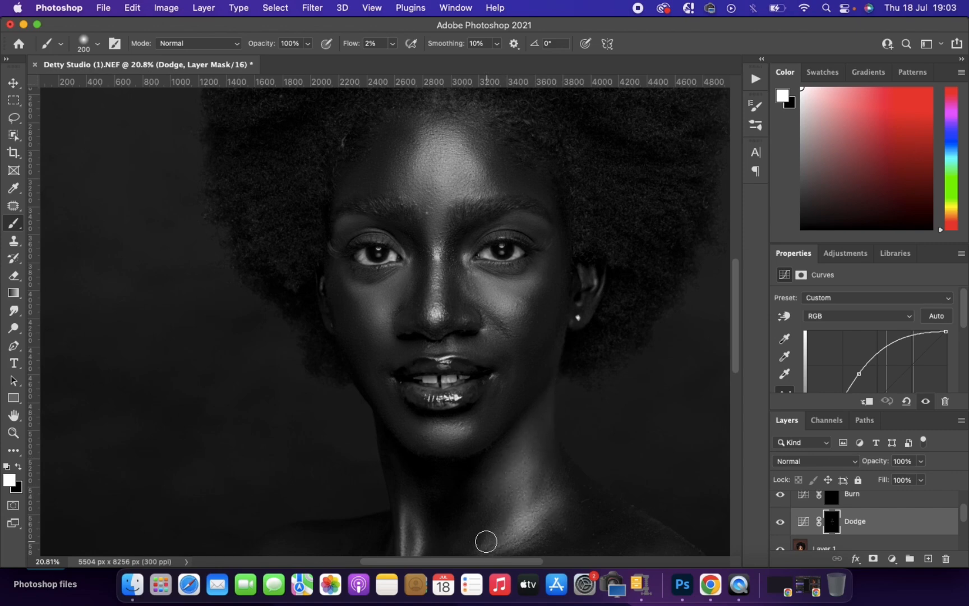
scroll(486, 543, down, 5)
mouse_move(424, 411)
mouse_down()
mouse_move(413, 441)
mouse_move(415, 378)
mouse_move(412, 450)
mouse_up()
Step: Paint the Dodge mask down the bright shoulder and upper arm above the folded hand
scroll(627, 459, down, 5)
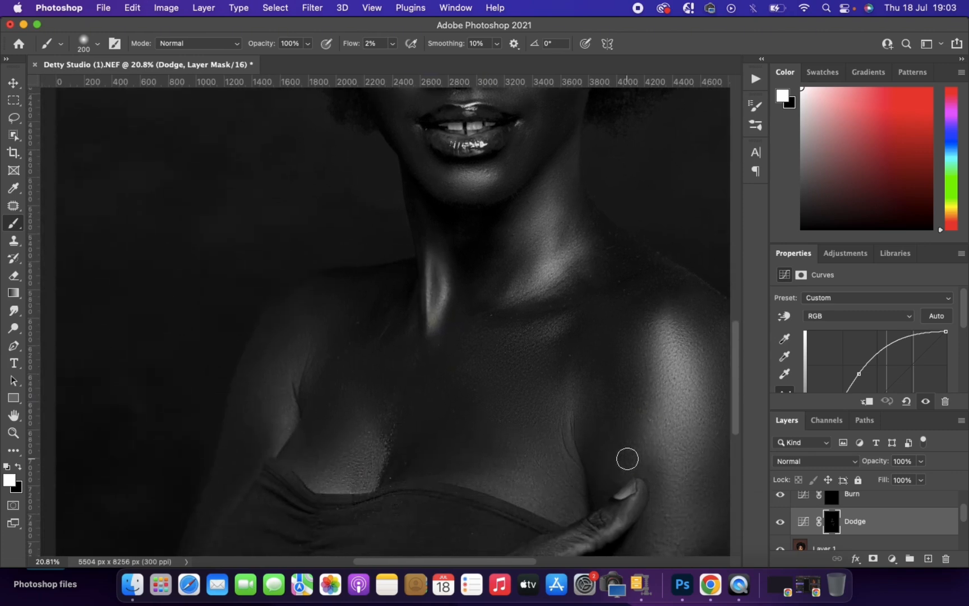
scroll(628, 459, down, 2)
scroll(686, 387, right, 2)
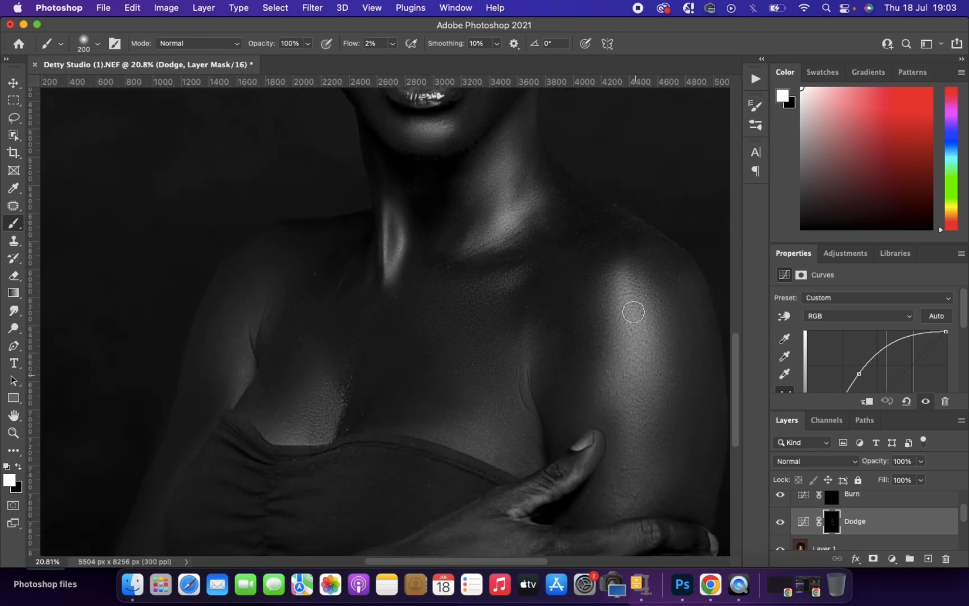
mouse_move(633, 312)
mouse_down()
mouse_move(645, 363)
mouse_move(629, 313)
mouse_move(621, 348)
mouse_move(654, 495)
mouse_move(658, 384)
mouse_move(633, 384)
mouse_move(623, 478)
mouse_up()
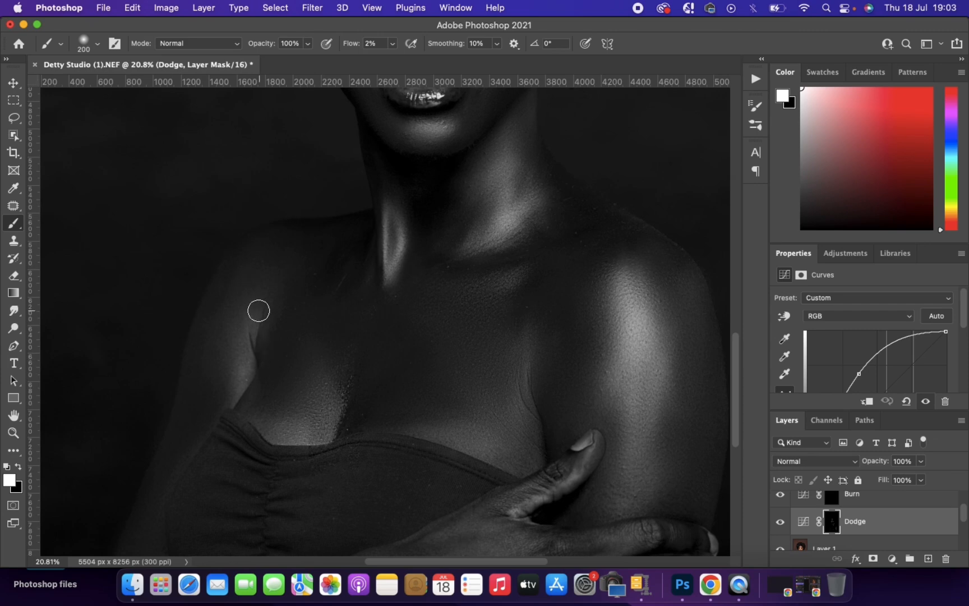
Step: Switch to the Burn layer mask and paint it over the shadow areas of the face at 2% flow
scroll(259, 310, up, 10)
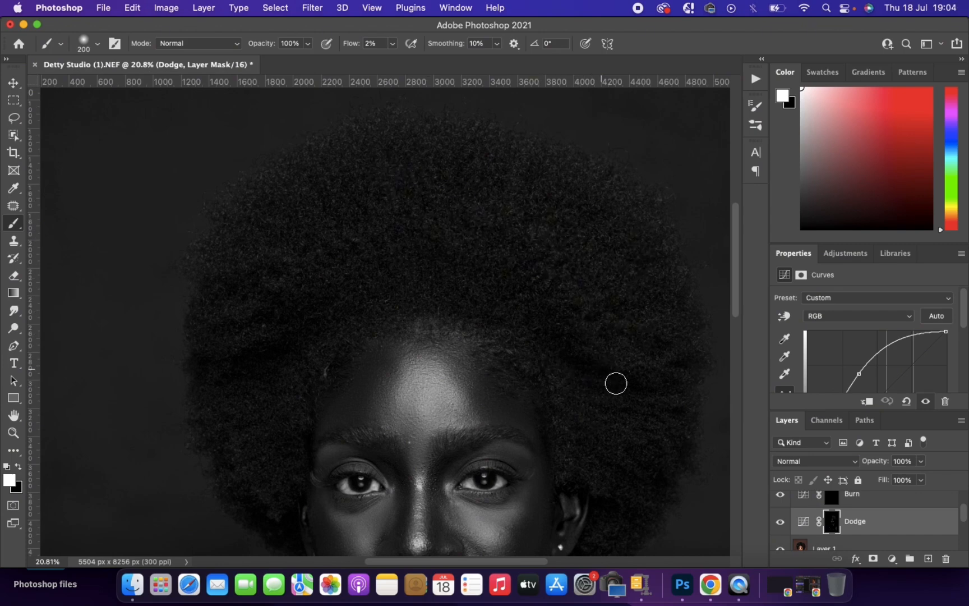
click(864, 504)
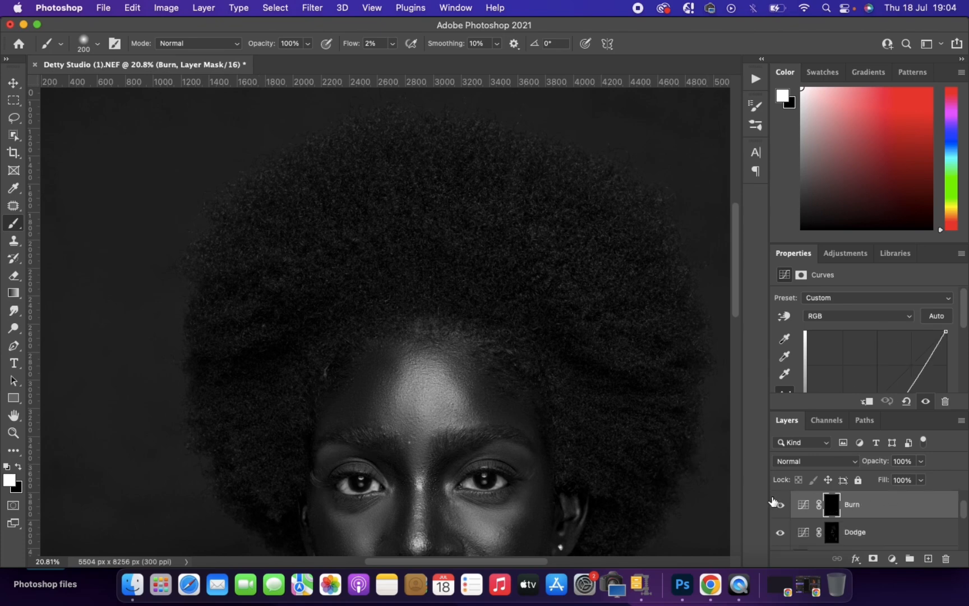
scroll(500, 459, down, 3)
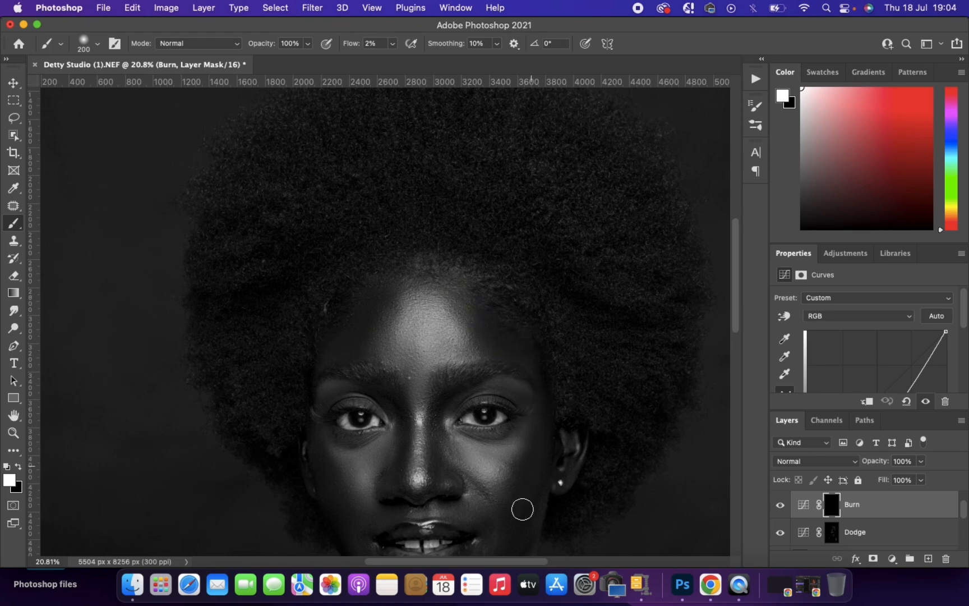
scroll(522, 509, down, 6)
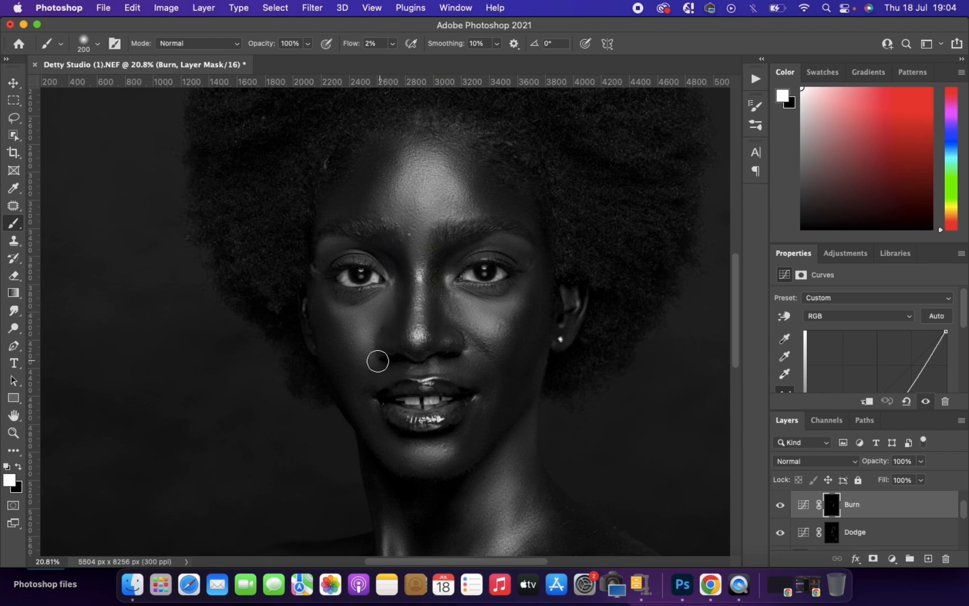
Step: Hide the Black & White 1 helper layer to bring back the portrait's colour
scroll(886, 520, up, 1)
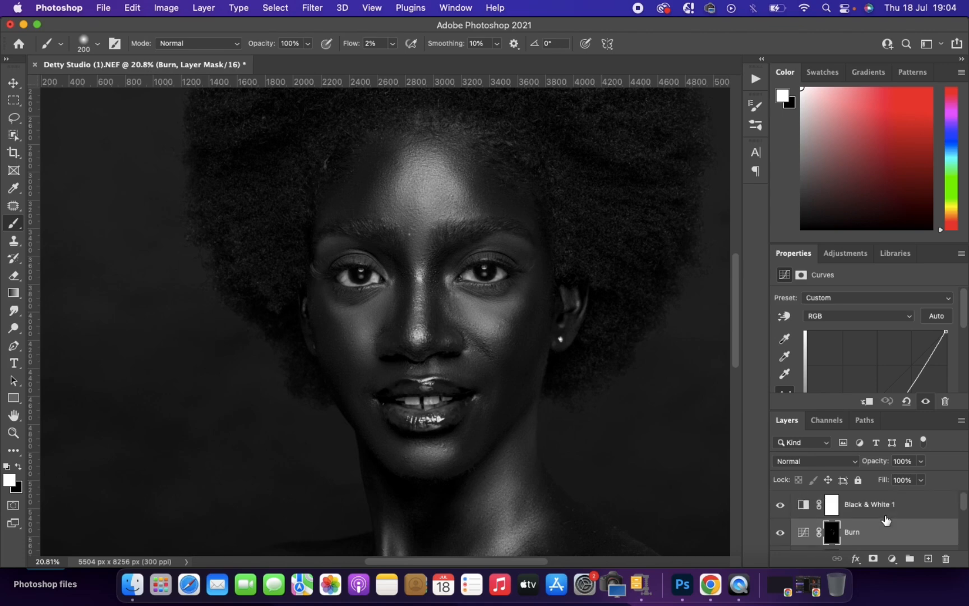
click(784, 506)
Step: Group the Burn and Dodge layers and start renaming the group, entering "Do"
scroll(795, 526, down, 1)
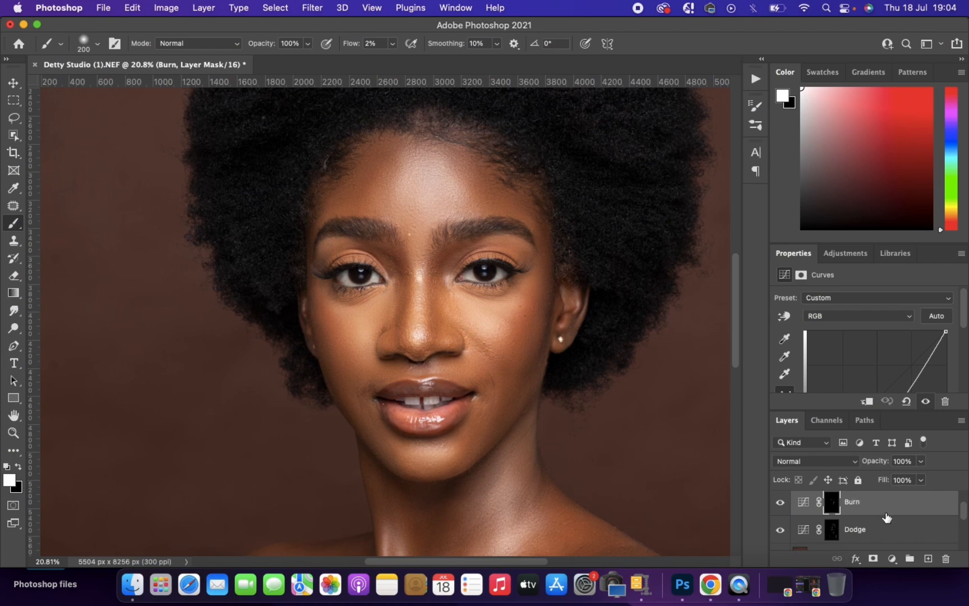
shift+click(880, 541)
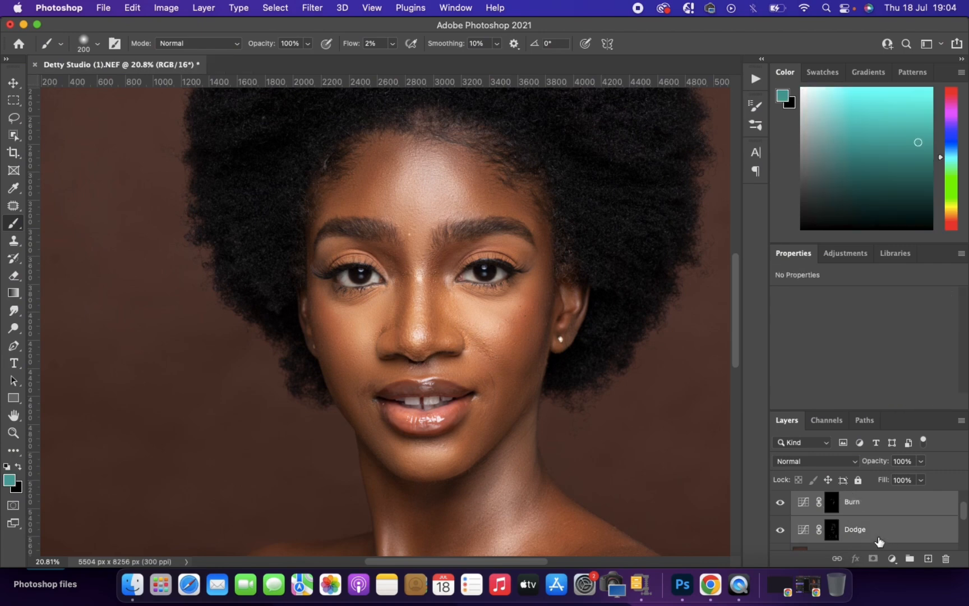
key(super+g)
double_click(837, 499)
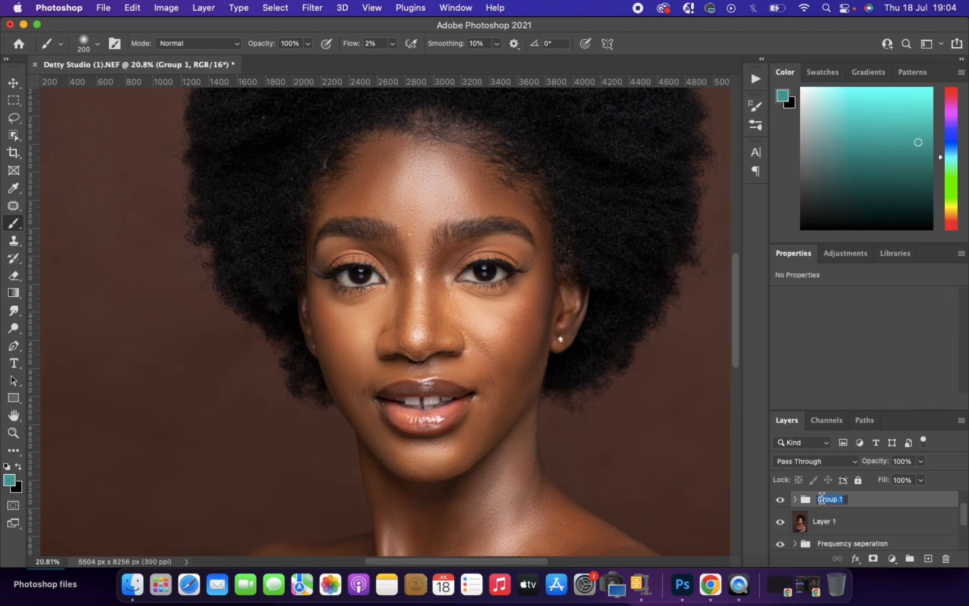
text(Do)
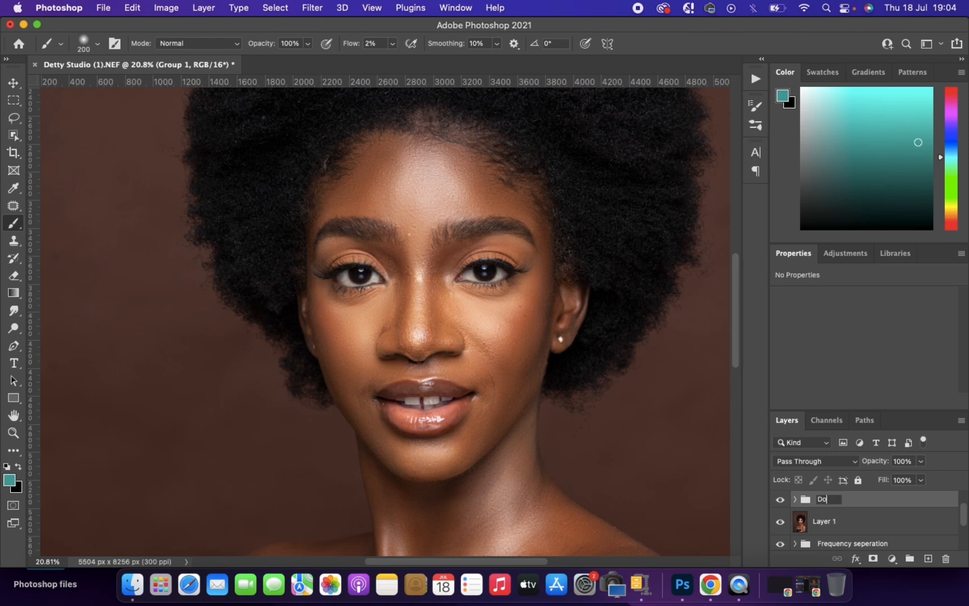